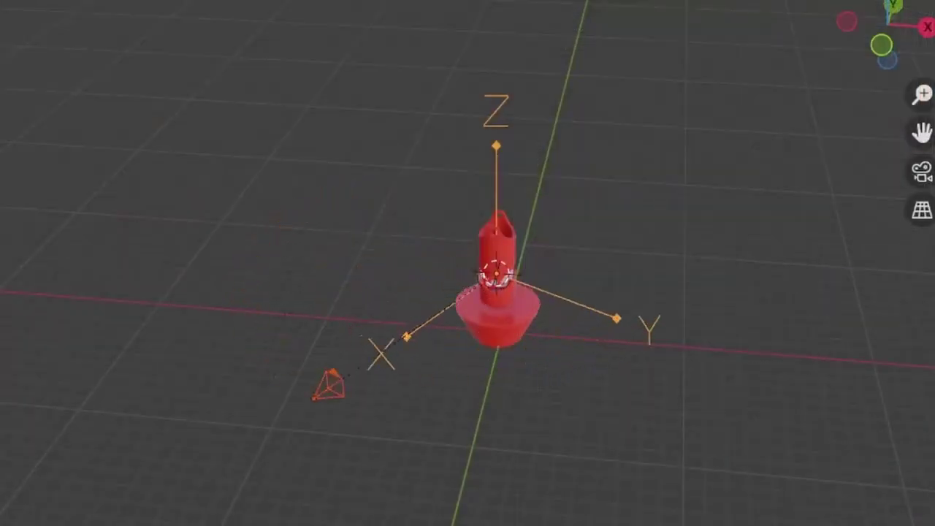
From the top view, enlarge the circle and look over the resolution presets list.
key(KP_7)
key(s)
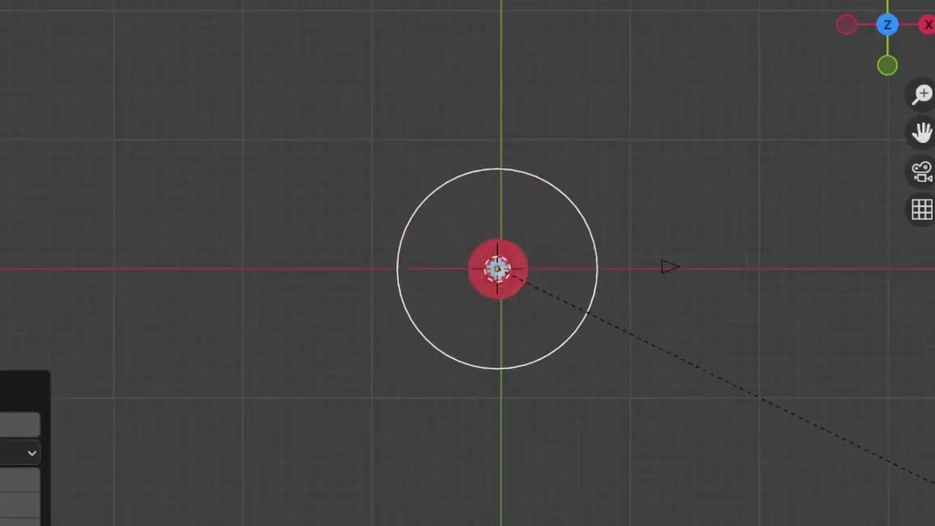
click(922, 522)
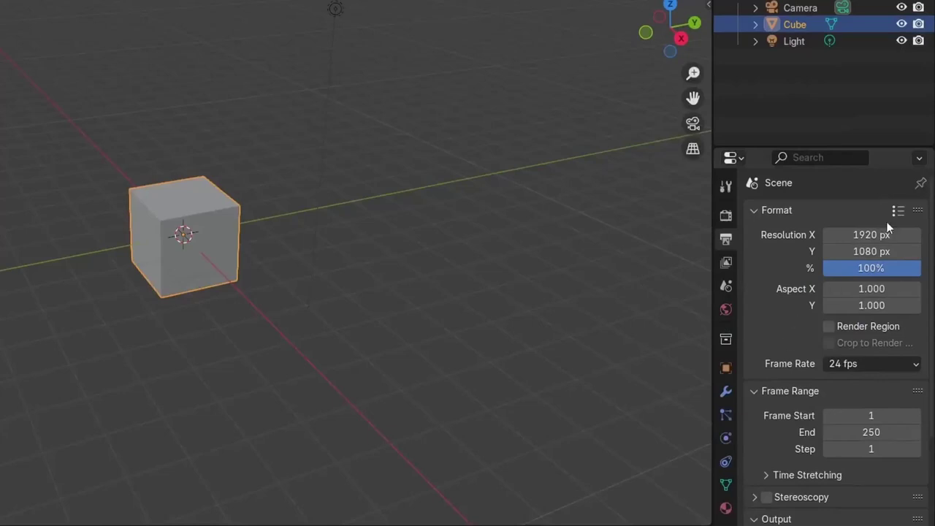
click(897, 211)
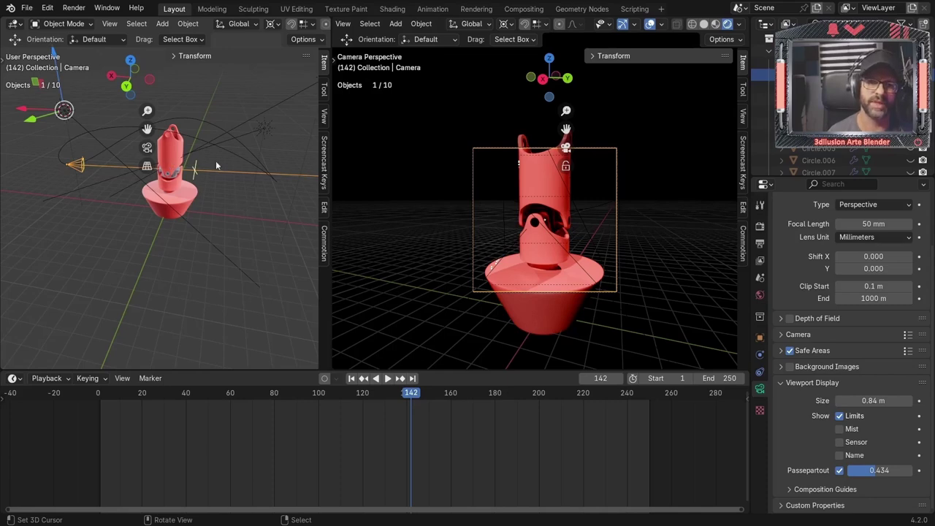
Enable the camera's passepartout and set its opacity to 1.
click(840, 471)
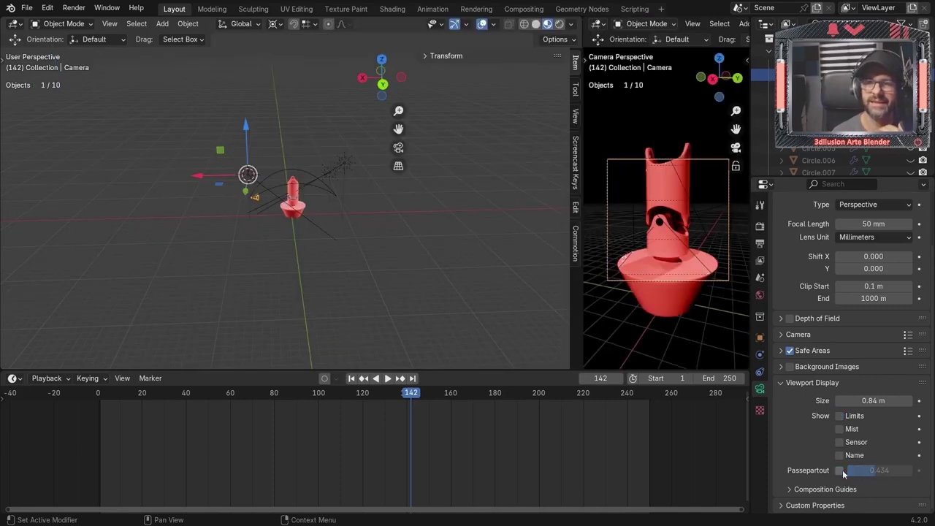
click(839, 470)
click(876, 470)
text(1)
key(Return)
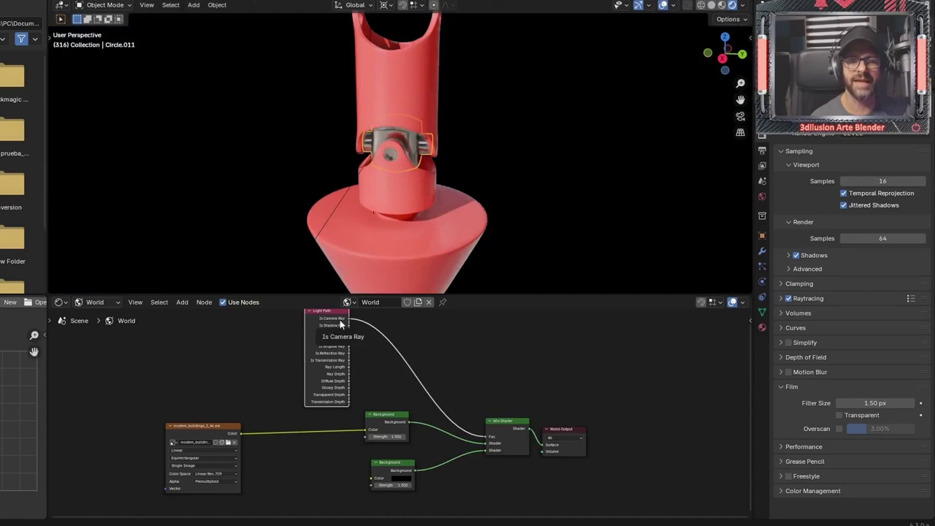
Zoom the viewport in on the red model in the new scene.
scroll(316, 325, up, 2)
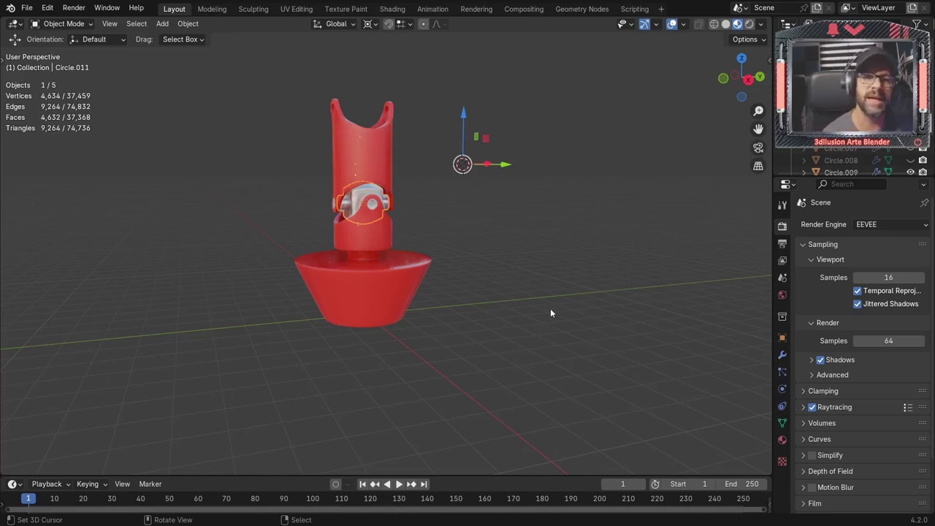
From the right view, add a camera, move it 13.521 m along X, and look through it.
key(KP_3)
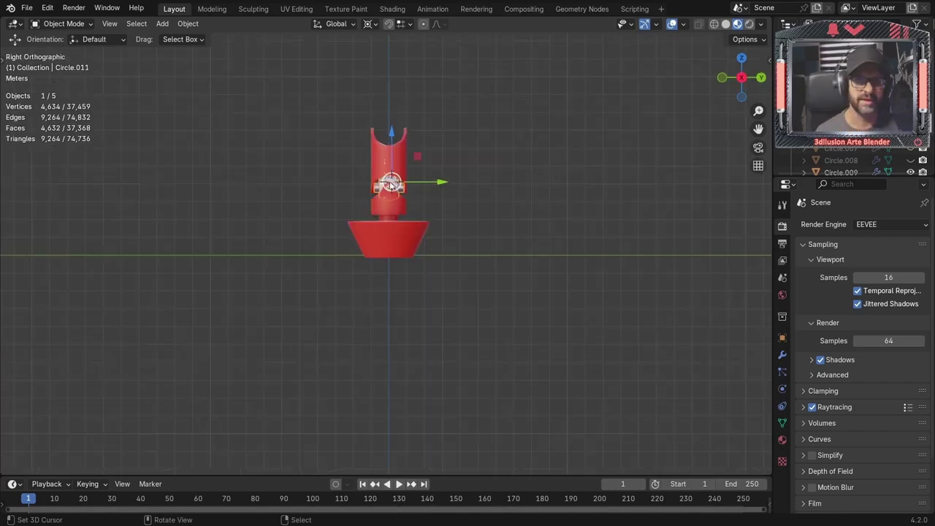
click(391, 184)
key(shift+a)
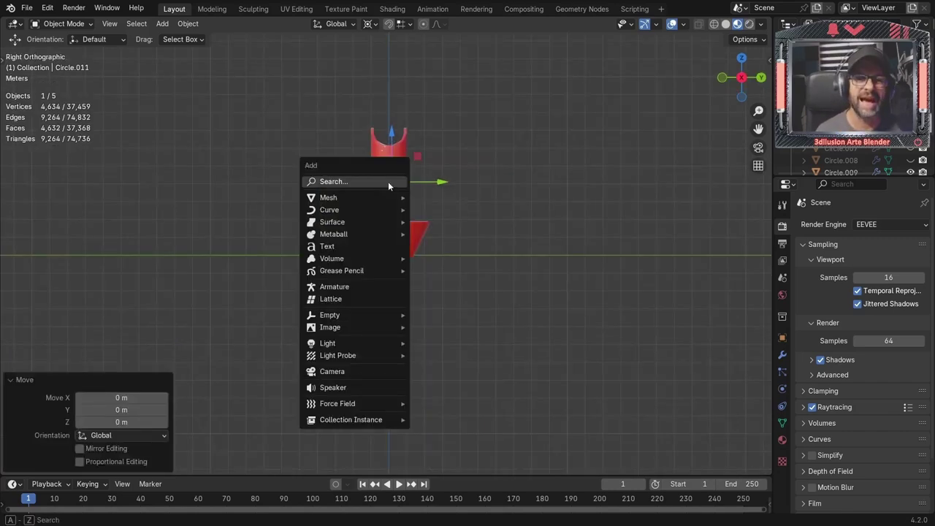
click(332, 371)
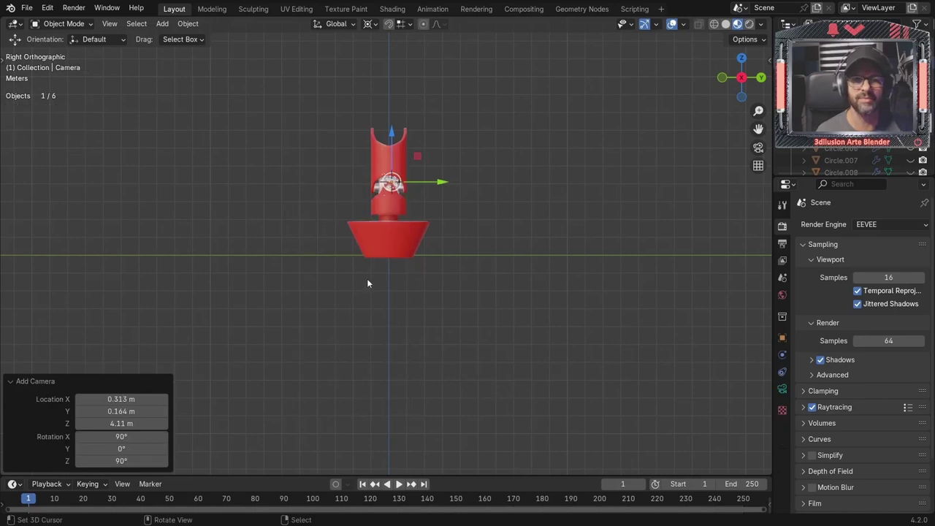
middle_drag(366, 279, 514, 311)
click(667, 169)
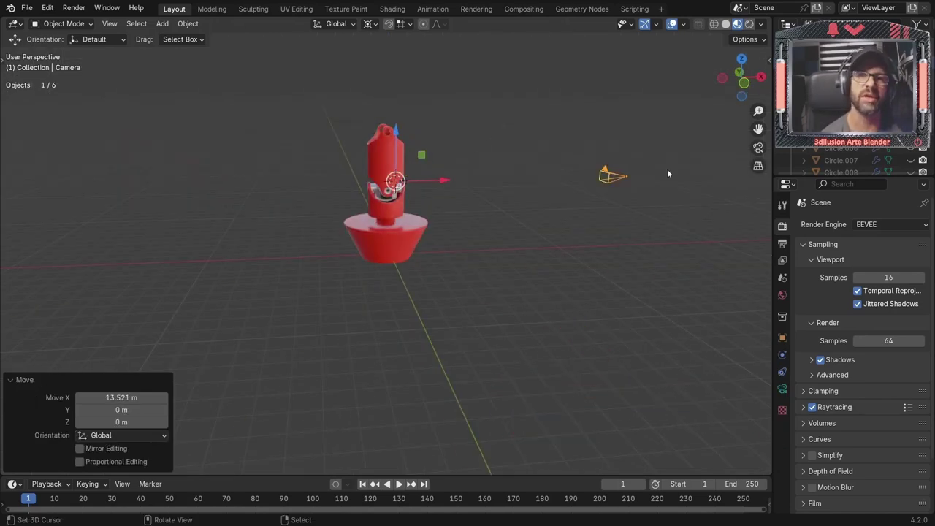
key(ctrl+KP_0)
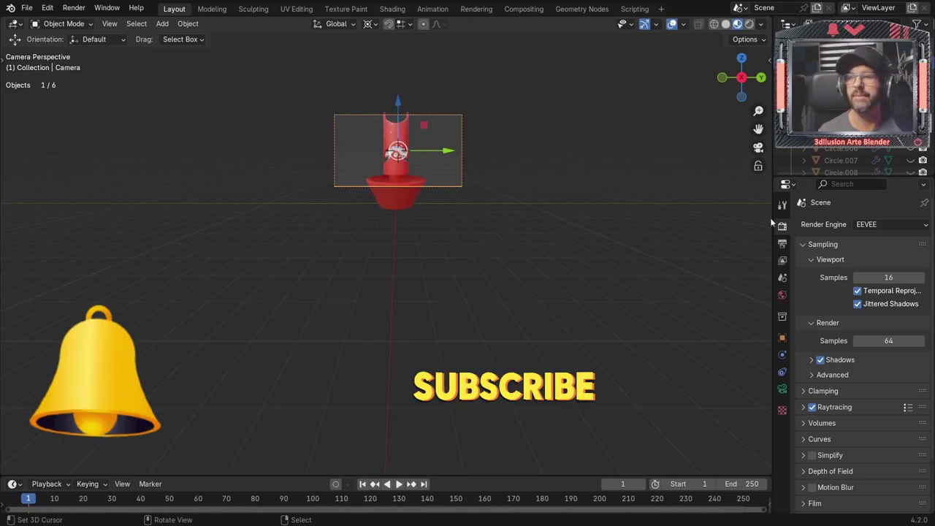
click(782, 244)
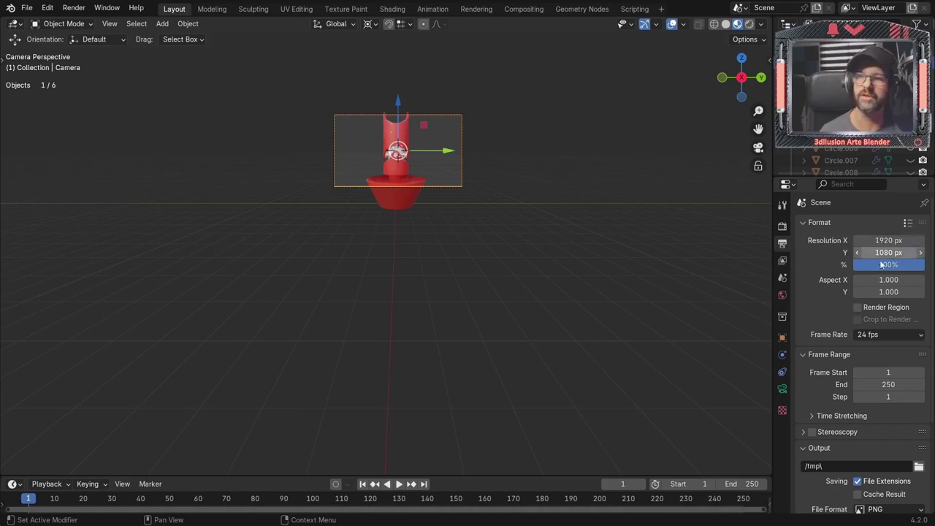
Set the render resolution height to 1920 px for a square 1920 × 1920 frame.
click(882, 253)
text(1920)
key(Return)
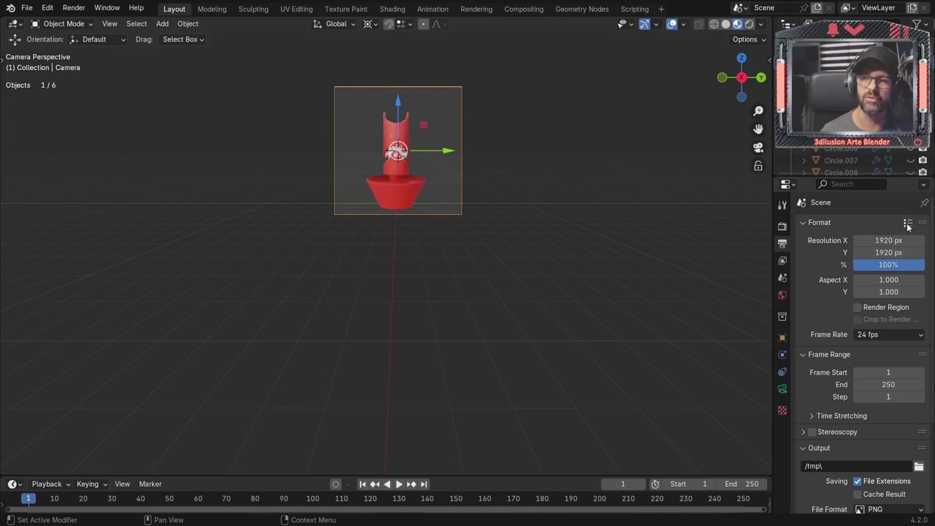
Save the square resolution as a new format preset named instagram.
click(908, 223)
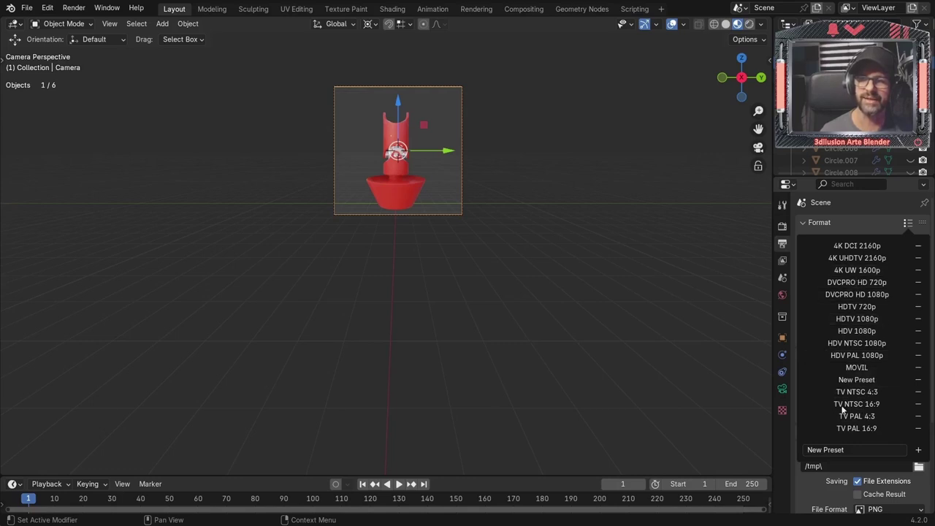
key(Escape)
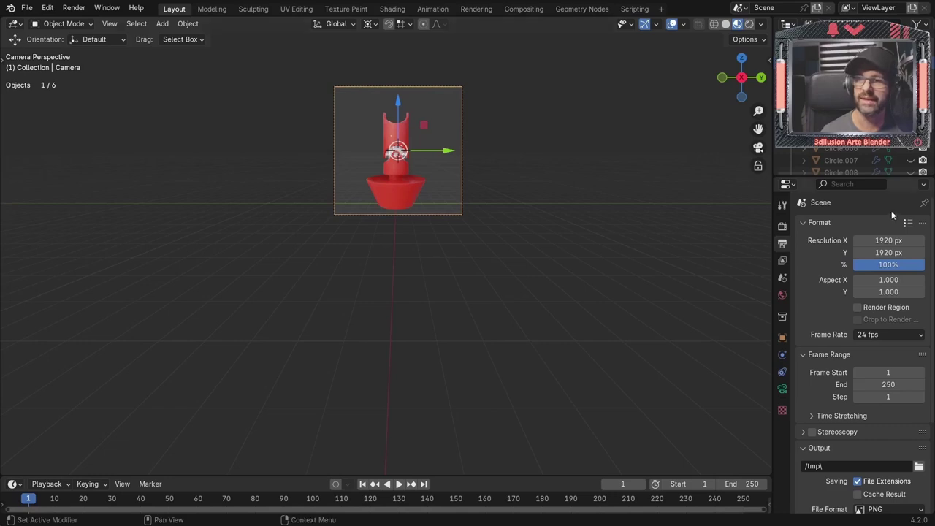
click(908, 224)
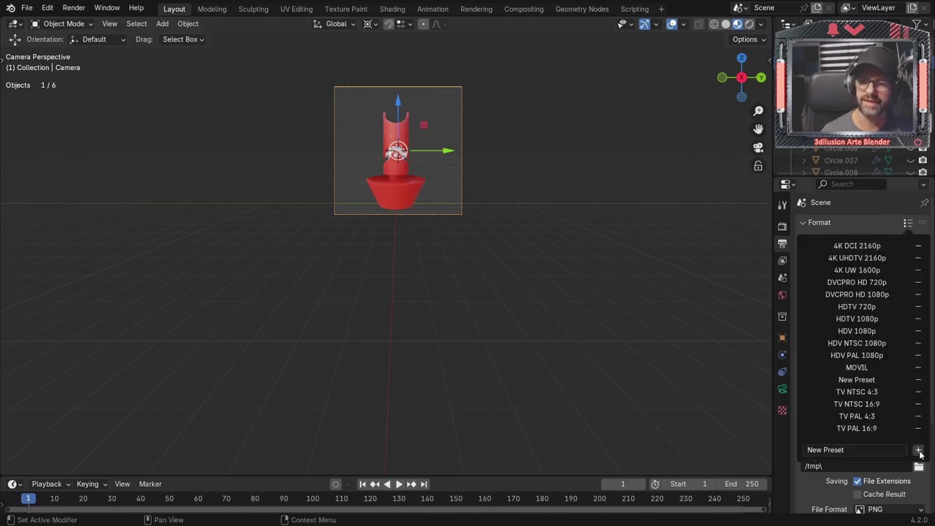
click(851, 453)
key(BackSpace)
text(ins)
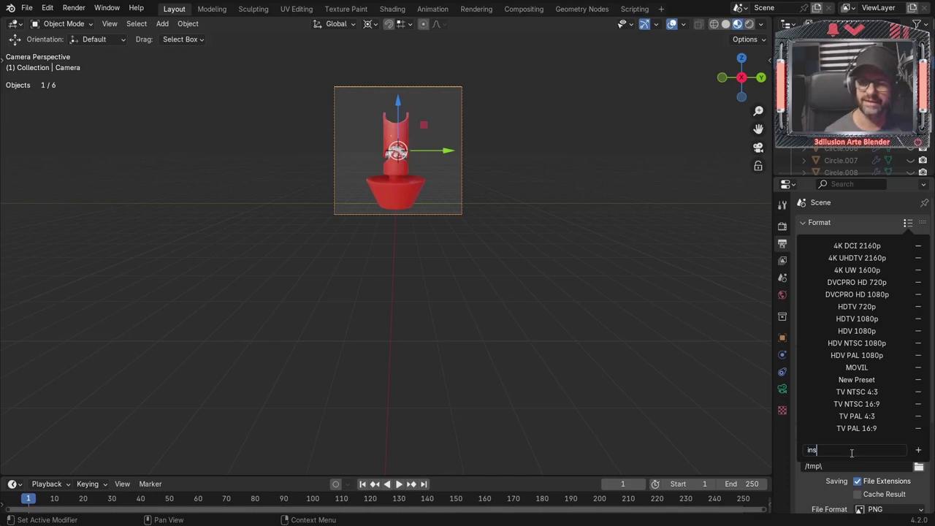
text(tagram)
click(919, 452)
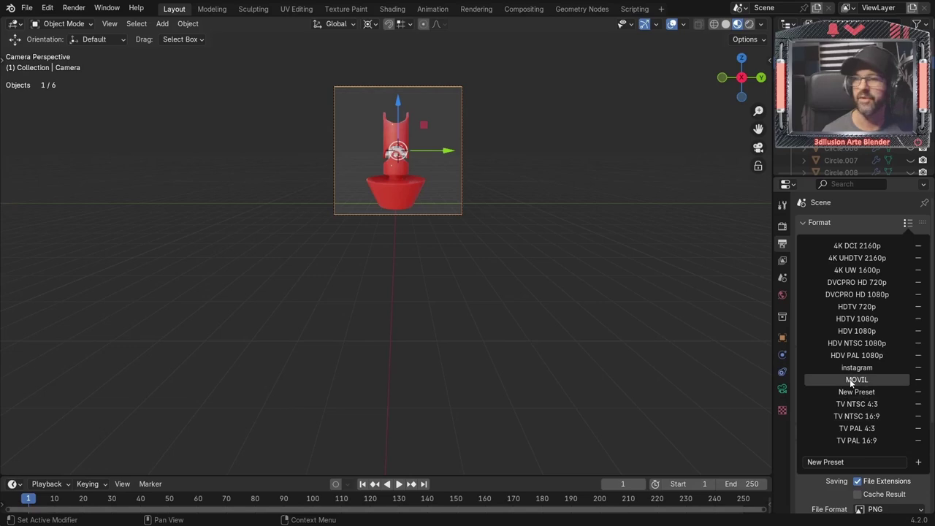
Apply the MOVIL preset, then reapply the instagram square preset.
click(858, 380)
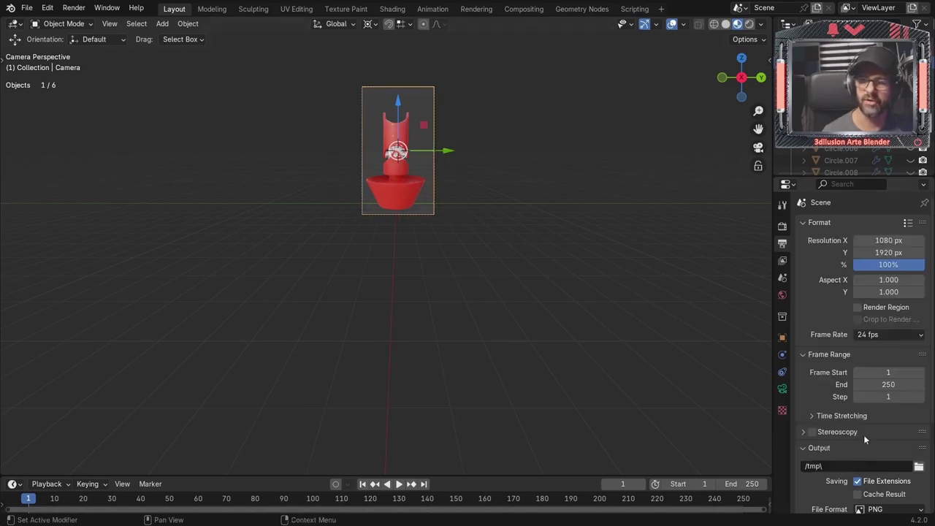
click(908, 222)
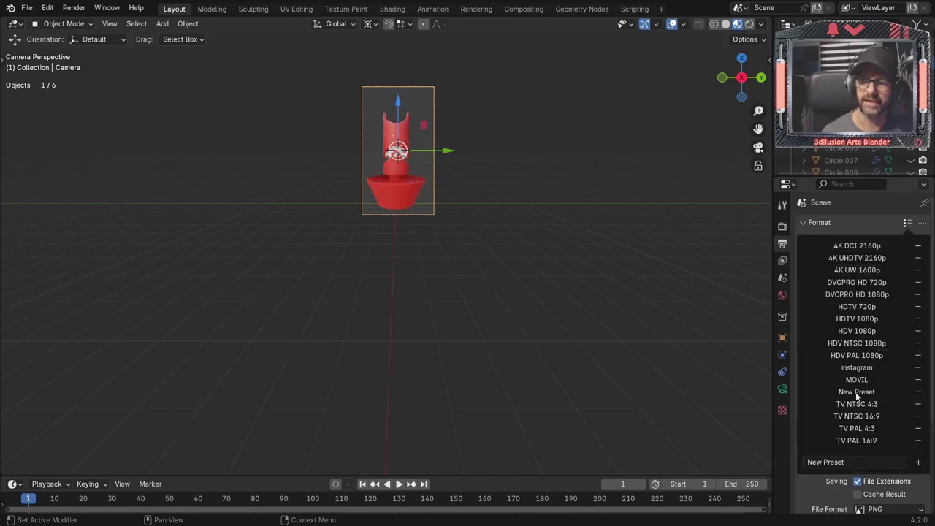
click(859, 369)
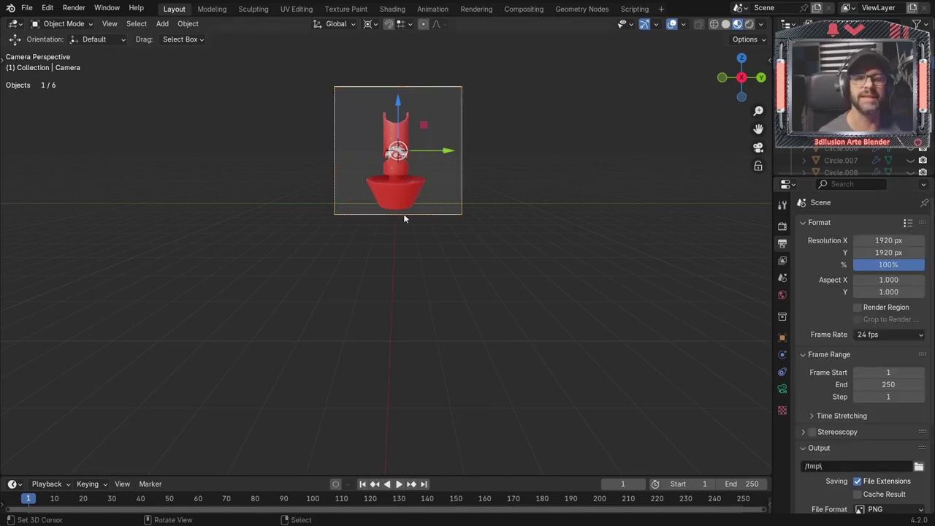
Set the frame rate to 30 fps and make the timeline taller.
scroll(825, 271, down, 1)
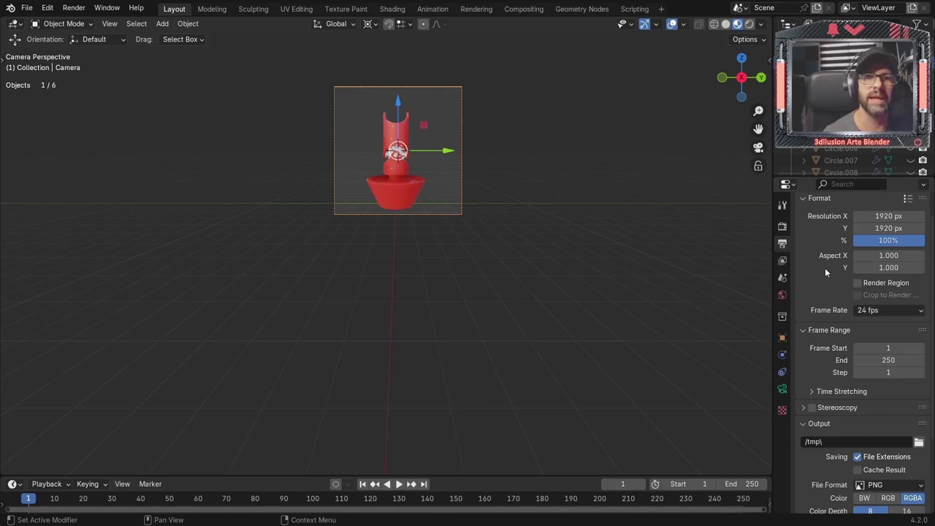
click(865, 313)
click(880, 372)
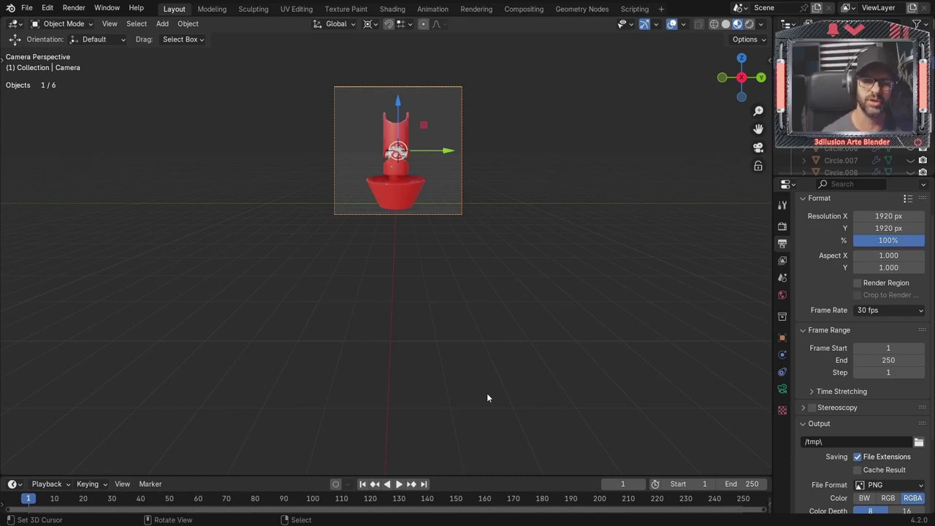
drag(529, 476, 532, 370)
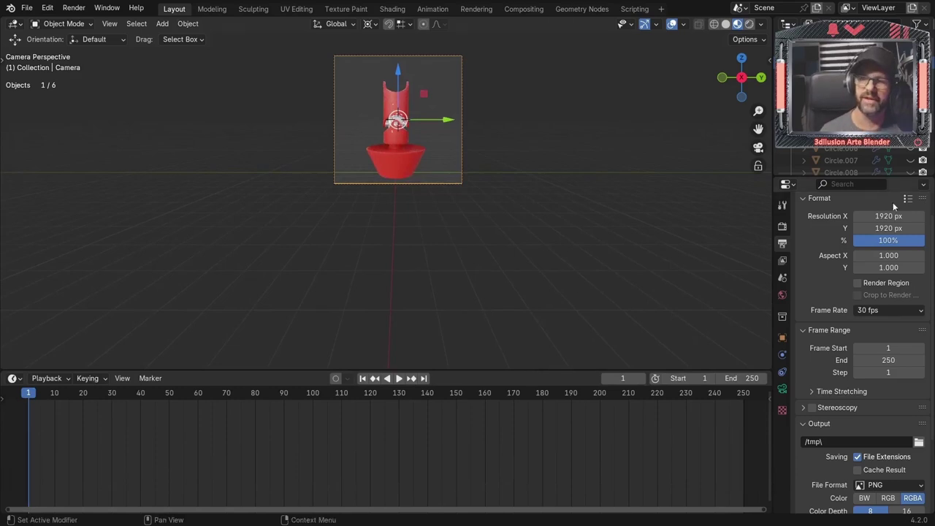
Save a format preset named instagram 30 fps and apply it.
click(910, 201)
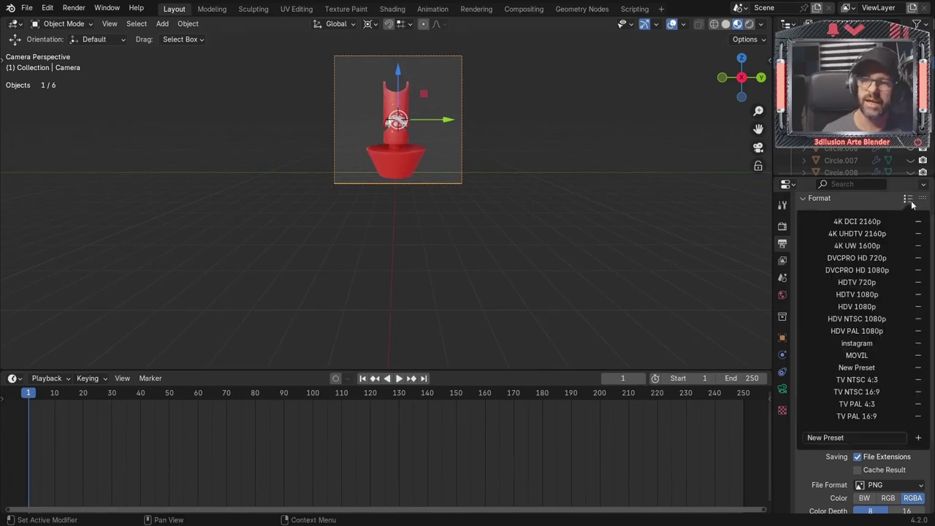
click(851, 437)
text(instagram 30 fps)
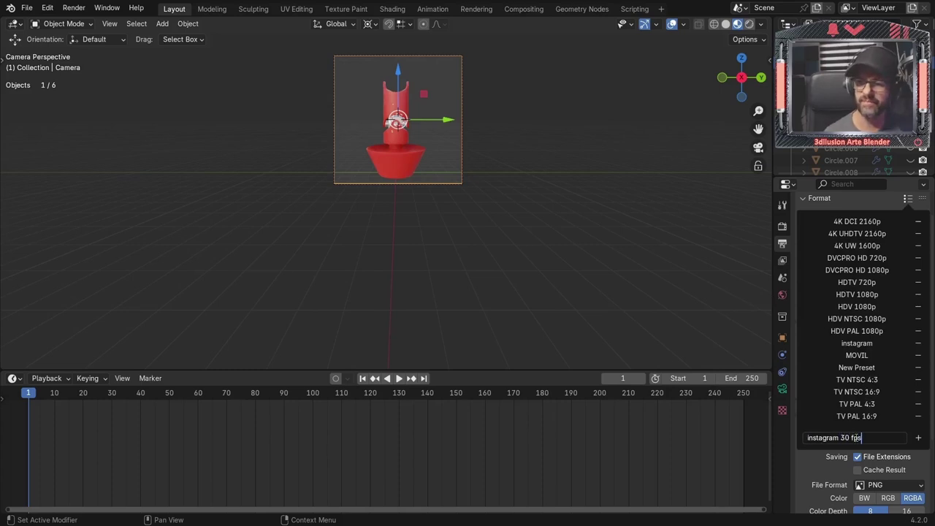
key(Return)
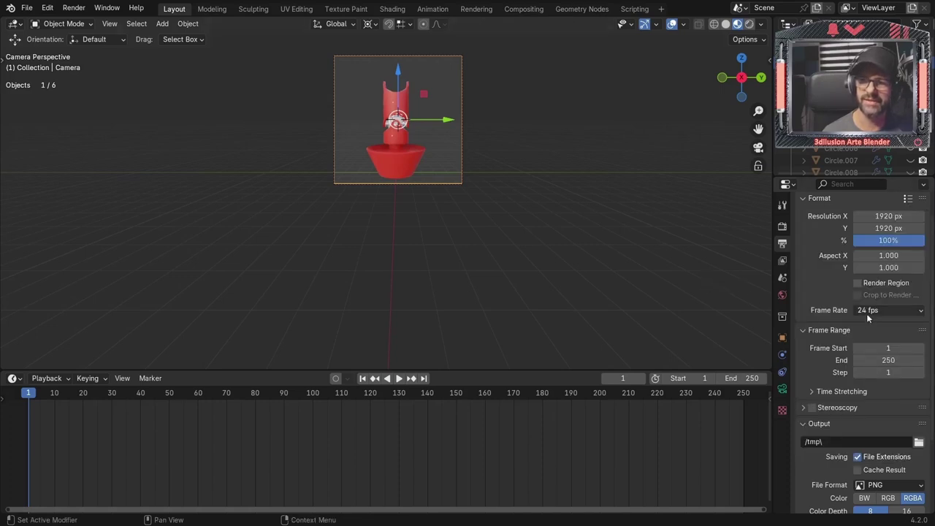
scroll(862, 285, up, 1)
click(907, 222)
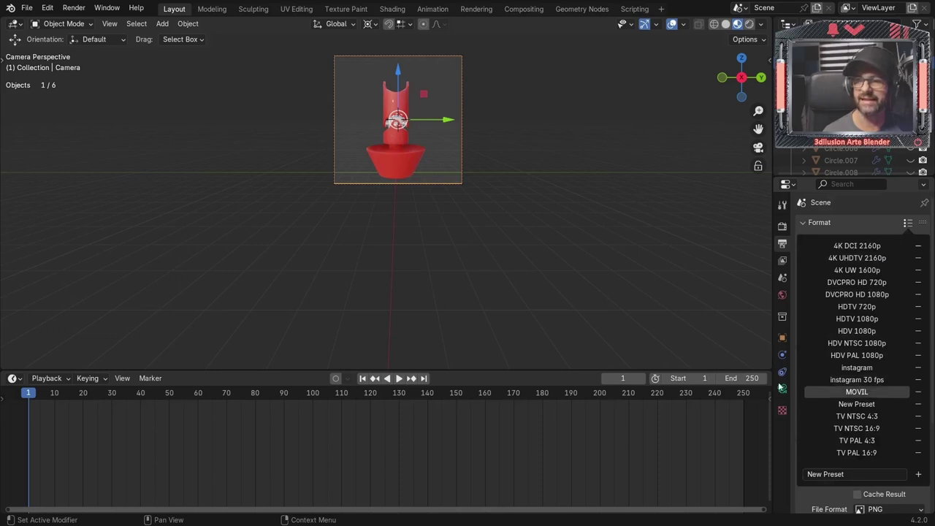
click(866, 380)
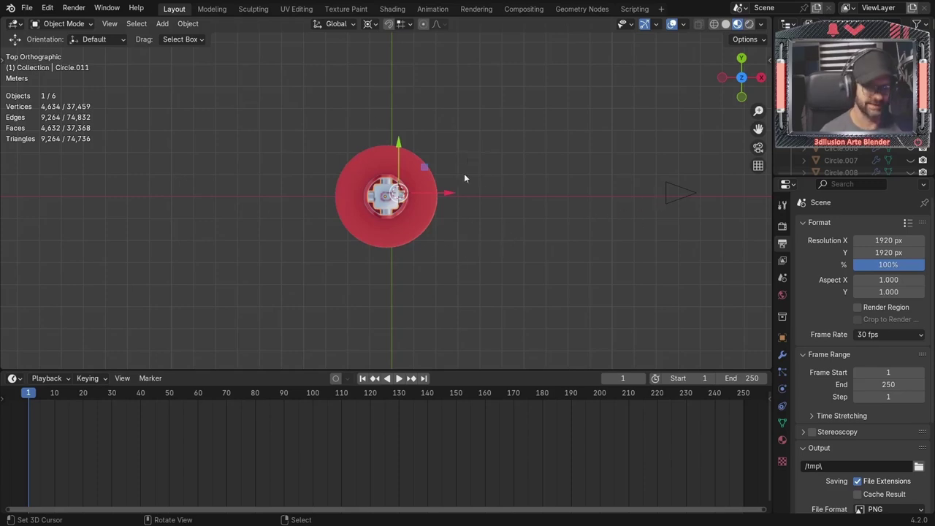
Select the model's inner joint part and snap the 3D cursor to it.
key(shift+a)
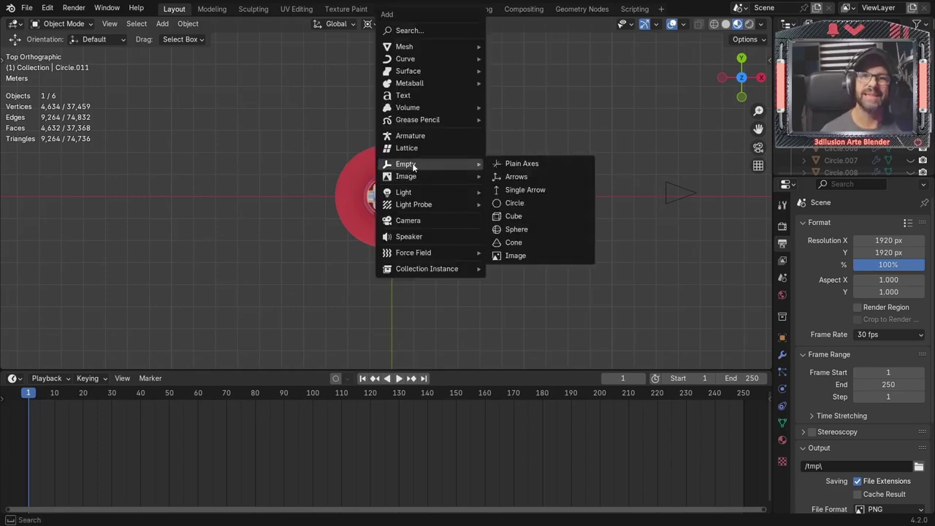
key(Escape)
scroll(385, 203, up, 2)
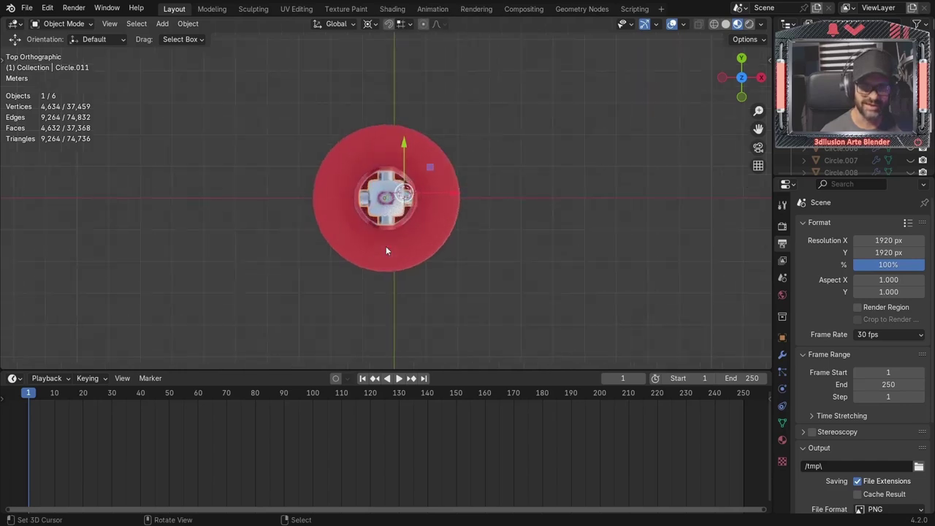
scroll(386, 246, up, 4)
click(386, 193)
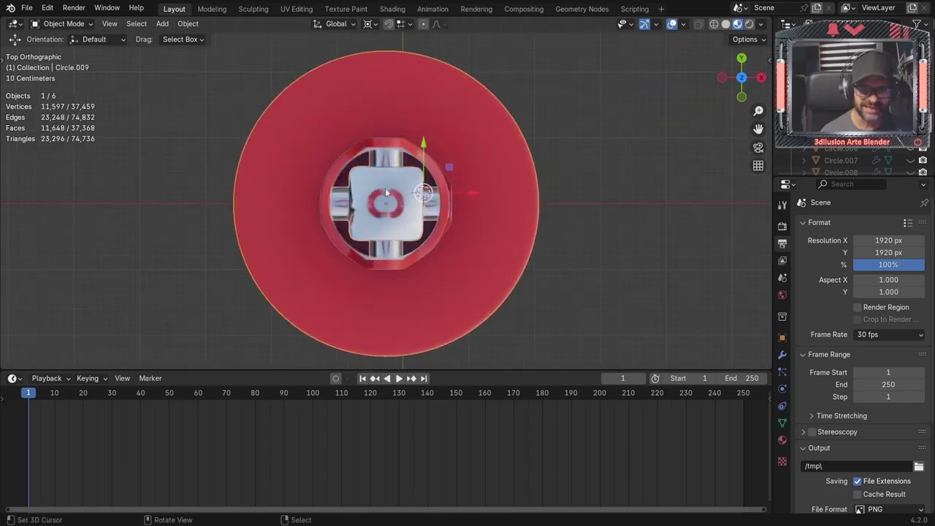
mouse_move(386, 193)
middle_down()
mouse_move(482, 227)
mouse_move(480, 192)
middle_up()
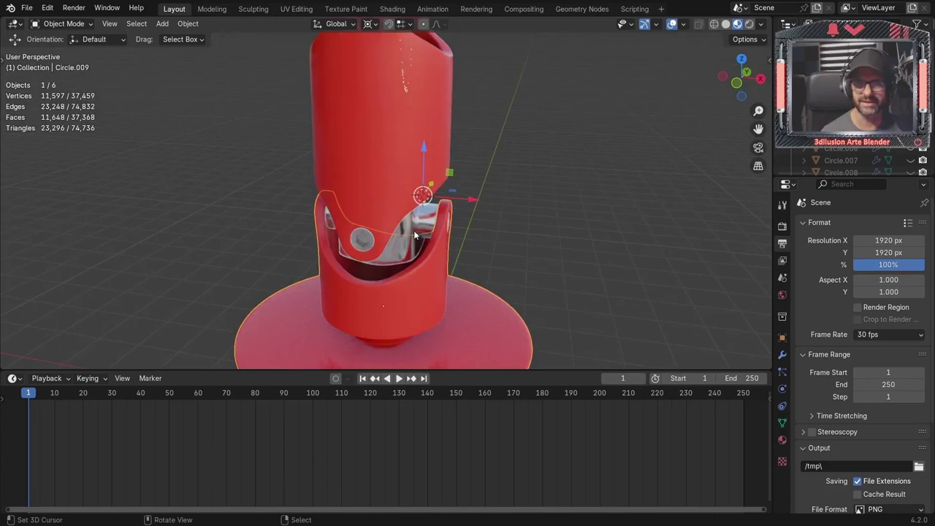
click(414, 230)
scroll(413, 231, down, 3)
scroll(413, 230, down, 2)
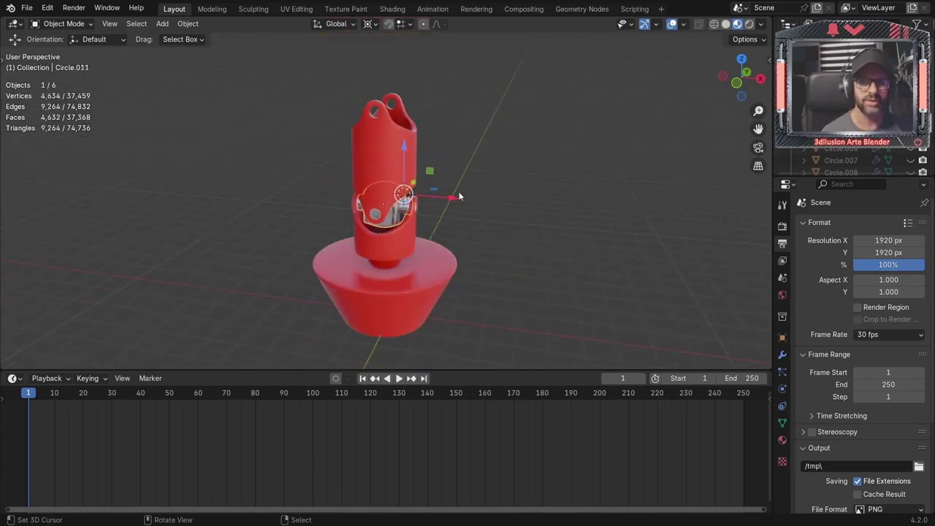
key(shift+s)
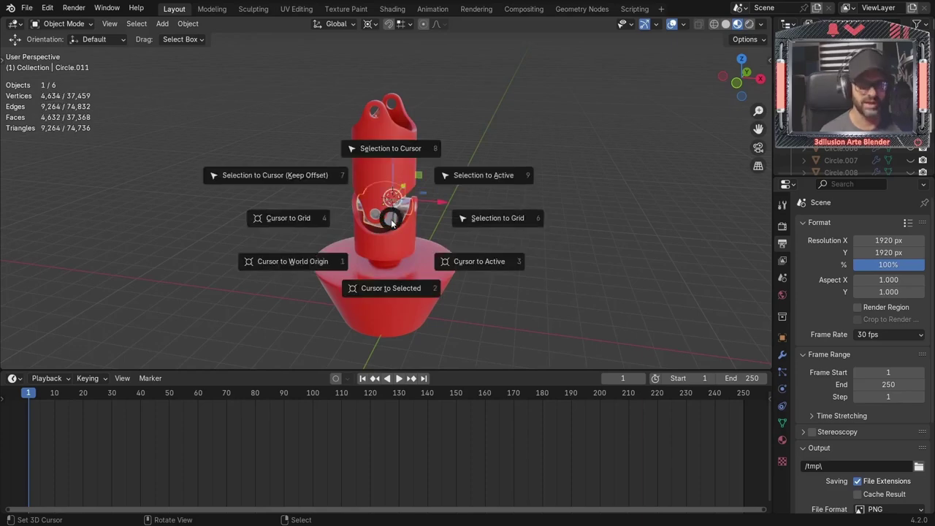
click(391, 292)
Add an Arrows empty at the cursor and scale it uniformly to 7.507.
key(shift+a)
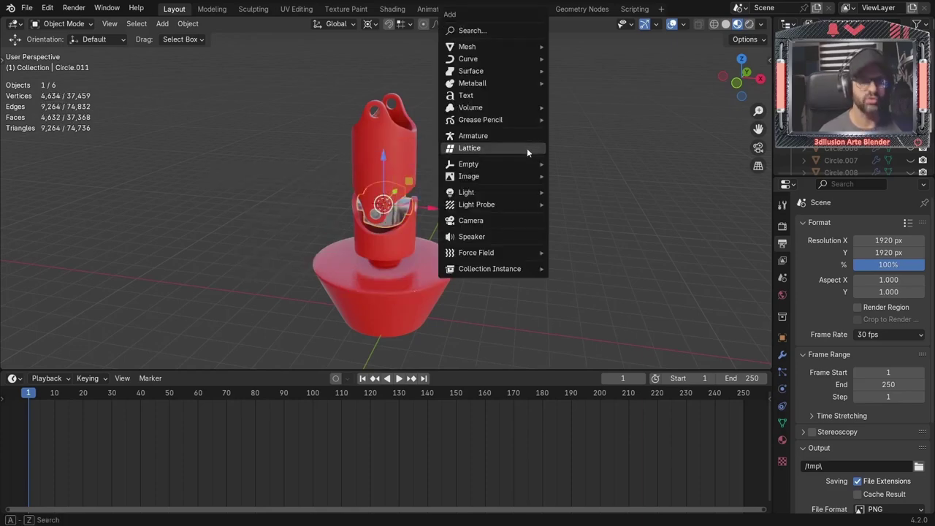
mouse_move(468, 164)
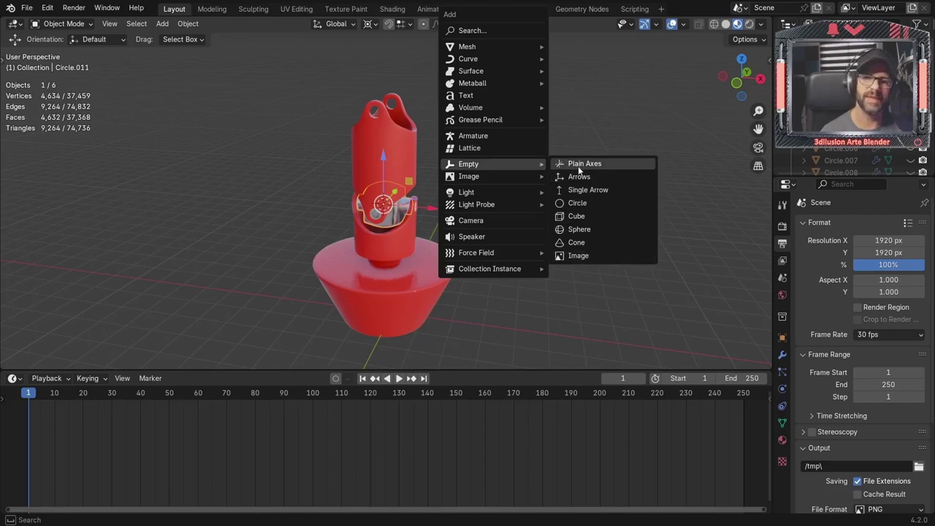
click(581, 177)
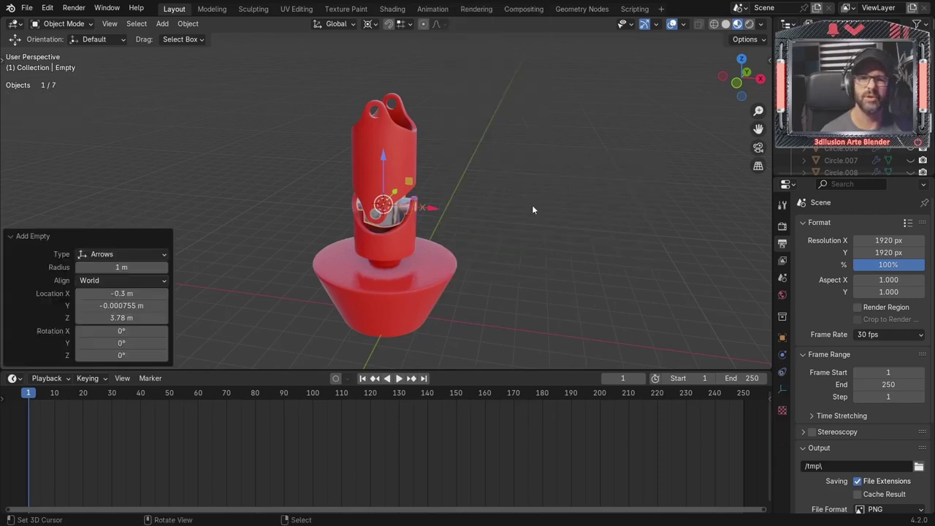
key(s)
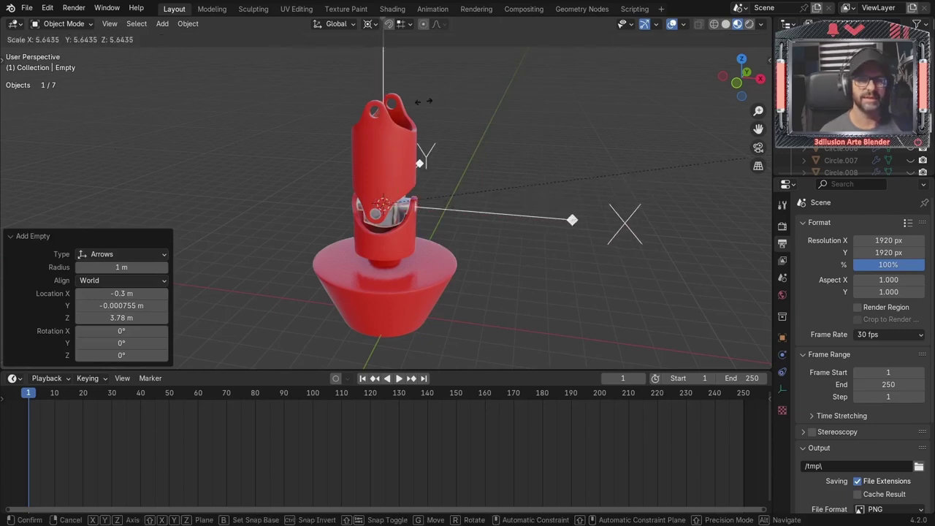
click(705, 219)
scroll(483, 201, down, 3)
scroll(483, 202, down, 2)
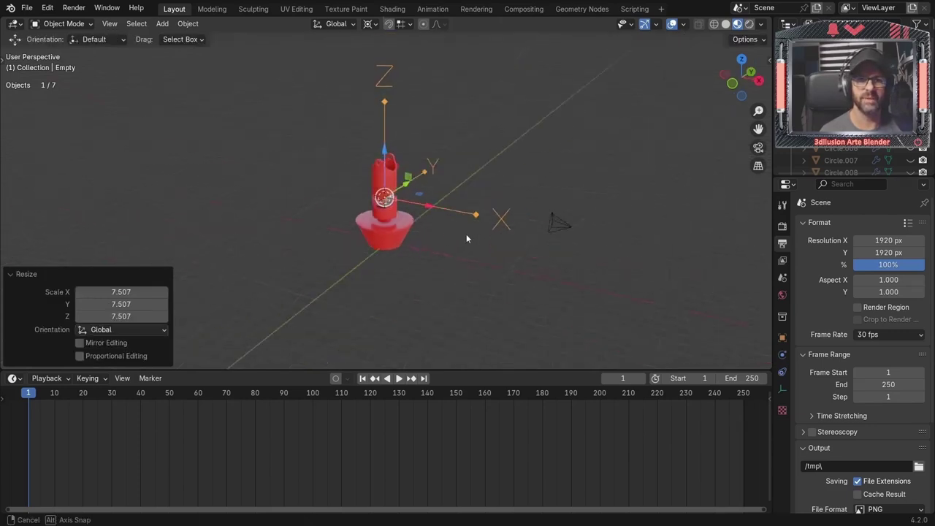
middle_drag(466, 234, 410, 177)
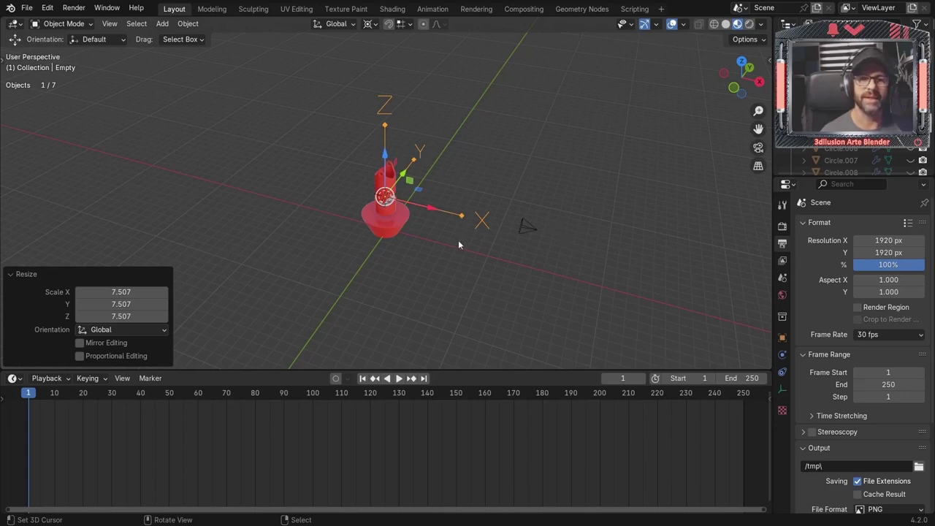
Parent the camera to the Arrows empty as an Object parent.
click(524, 226)
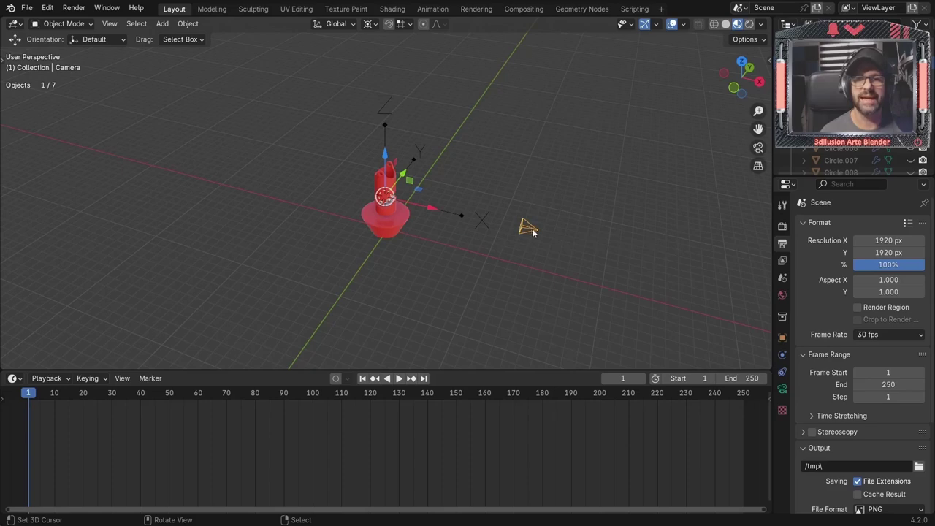
shift+click(387, 133)
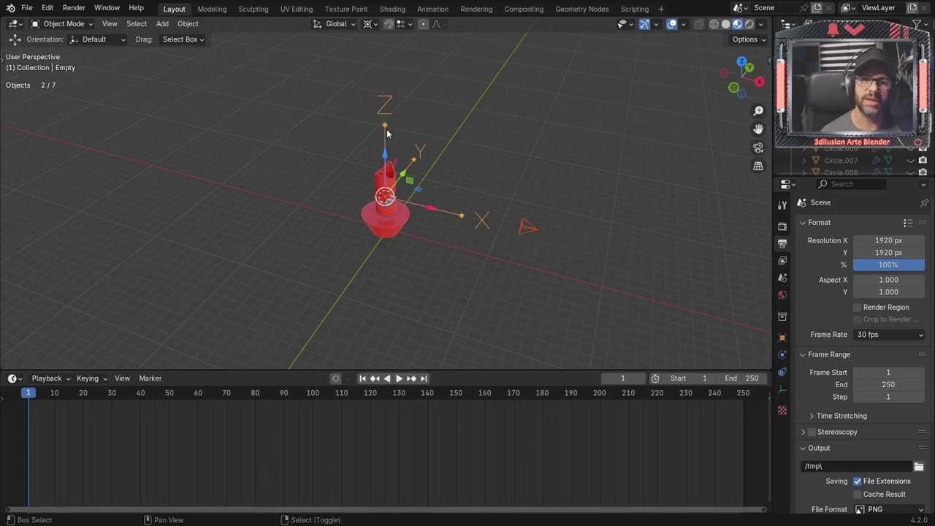
key(ctrl+p)
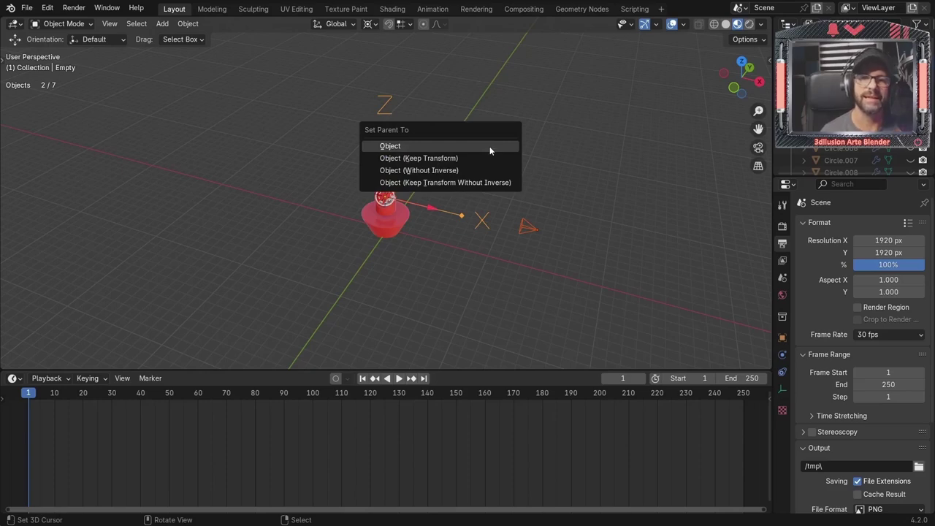
click(382, 150)
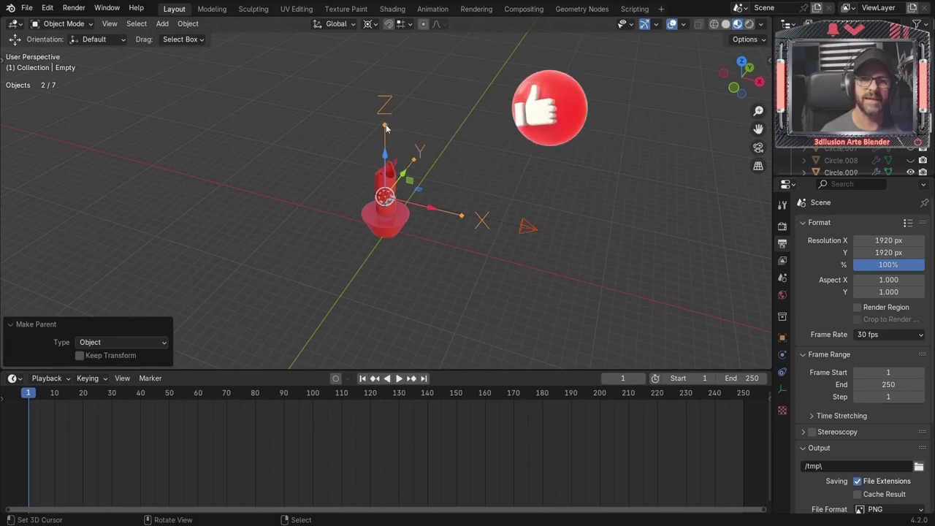
Test-move the empty upward on Z, undo it, and return to top view.
key(g)
key(z)
click(394, 87)
key(ctrl+z)
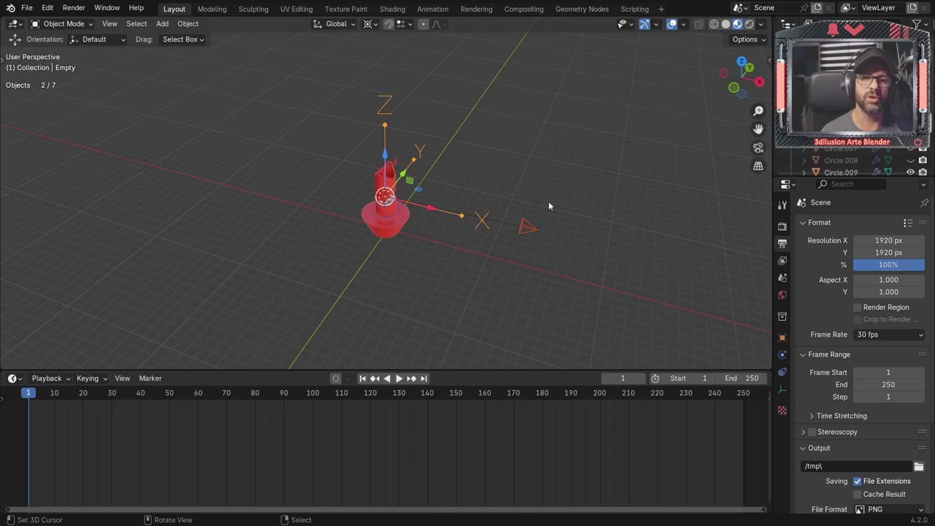
key(KP_7)
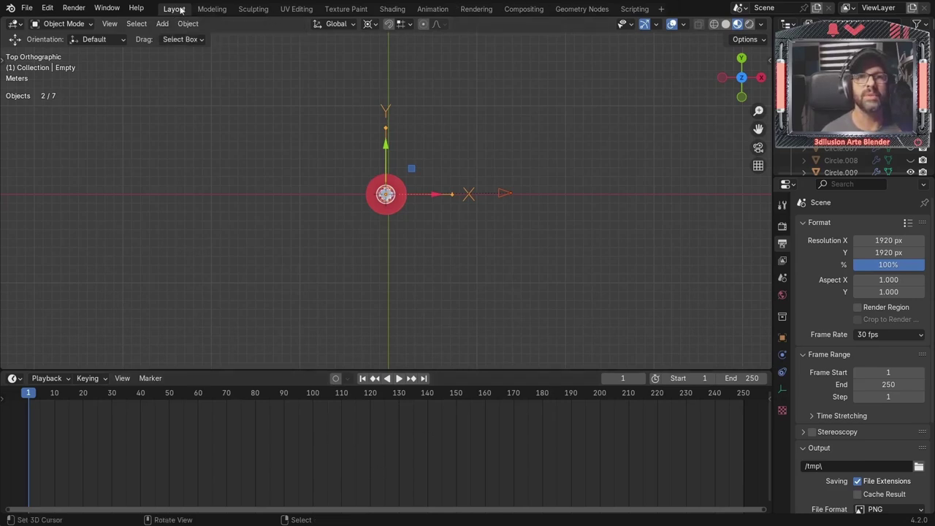
click(662, 9)
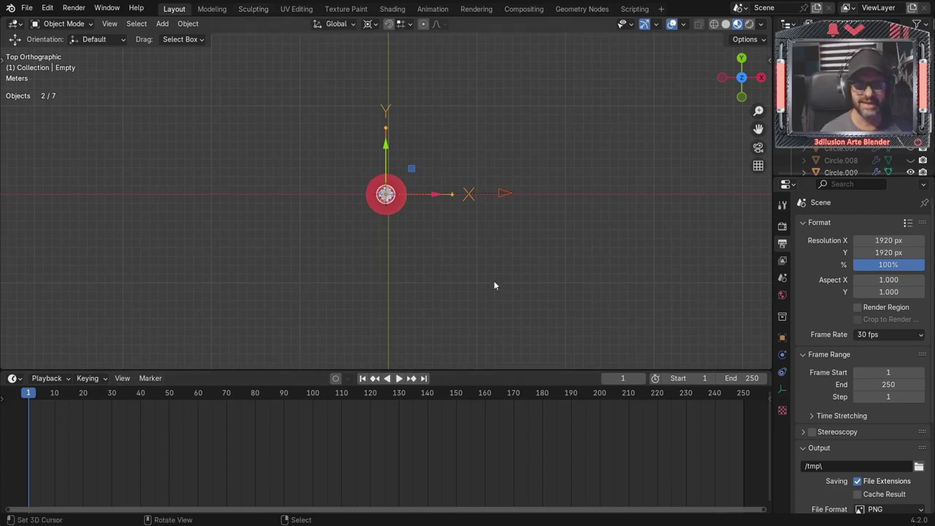
Keyframe the empty's location, rotation and scale at frame 1 and show its Transform panel.
key(i)
click(782, 226)
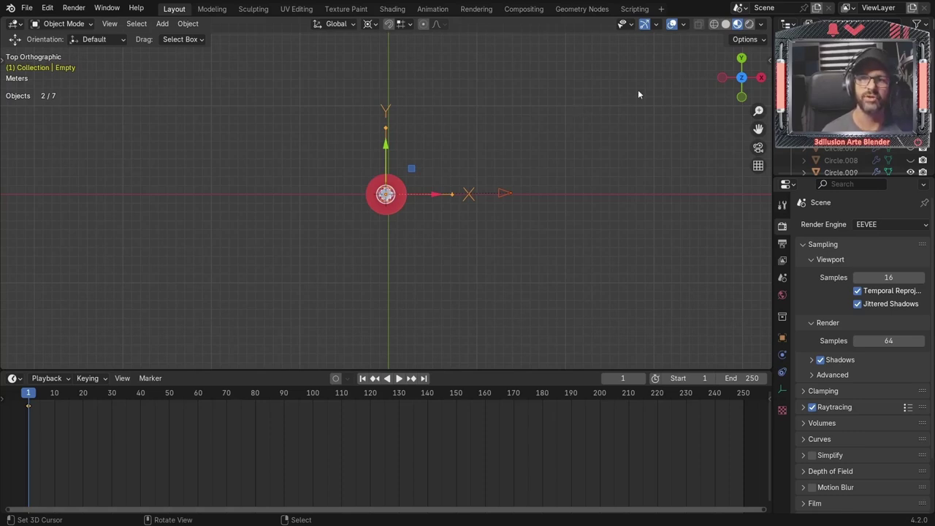
key(n)
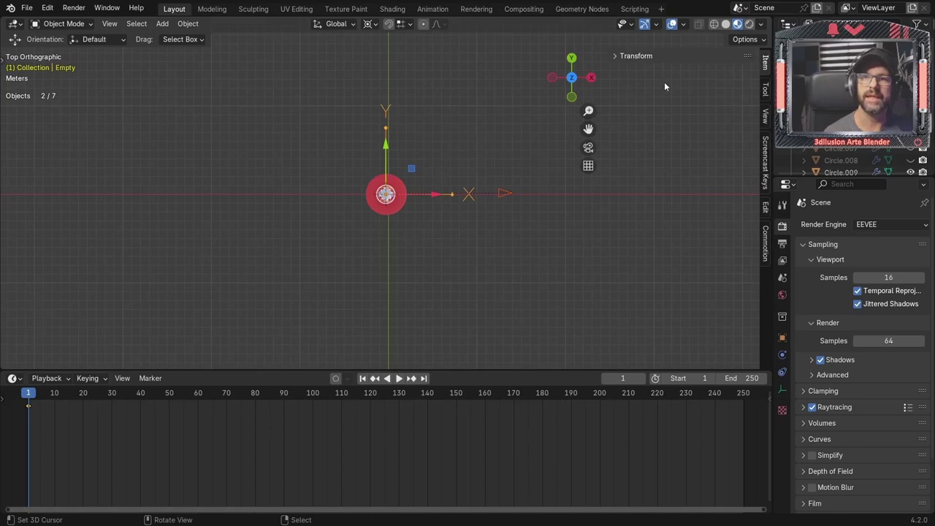
click(617, 55)
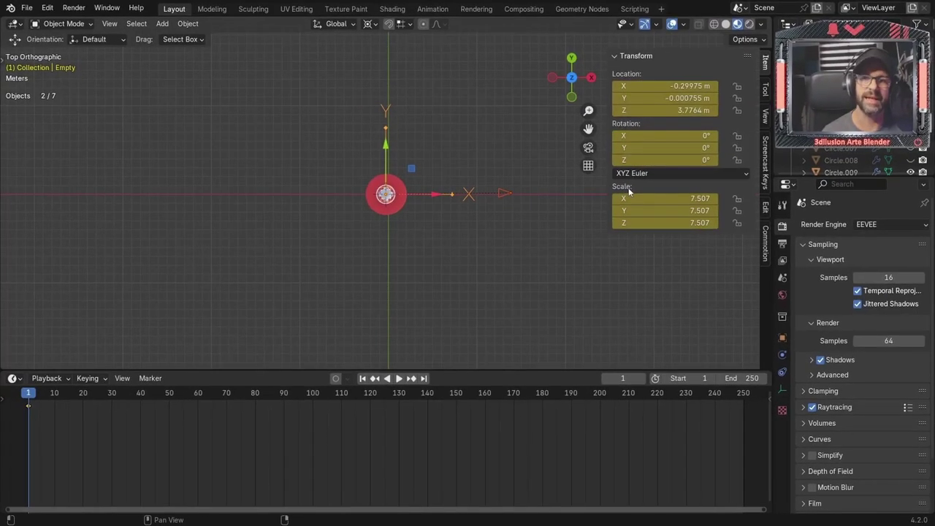
Move the playhead to frame 150.
click(363, 395)
drag(363, 395, 456, 403)
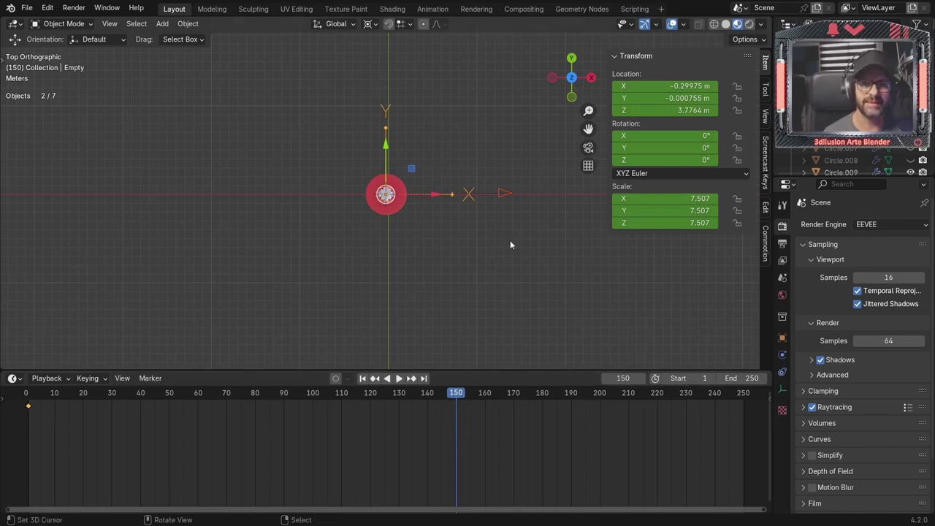
middle_drag(512, 277, 475, 116)
Rotate the empty 360° around Z at frame 150 and keyframe its rotation.
key(r)
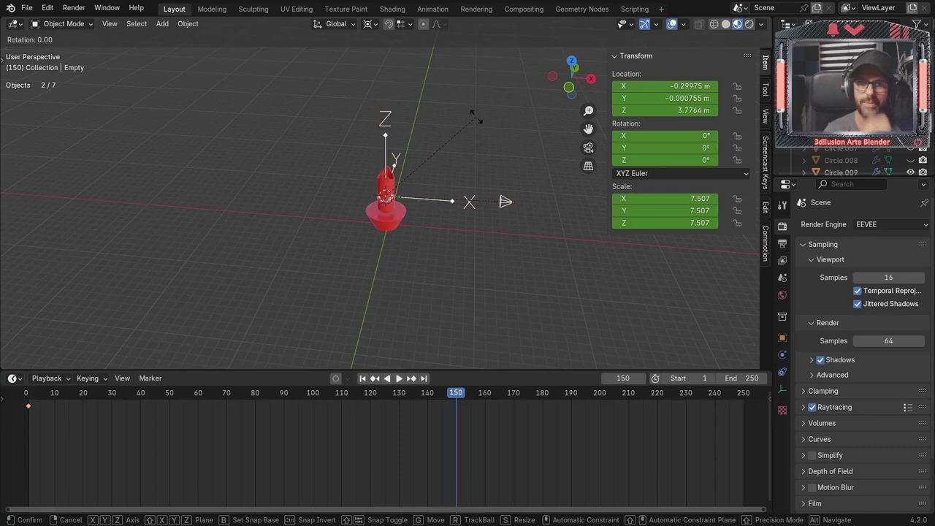
key(z)
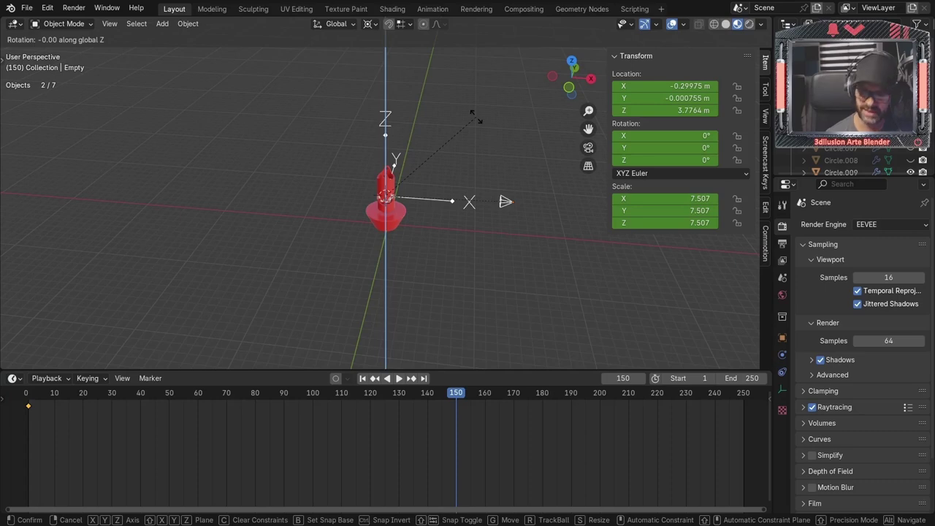
text(360)
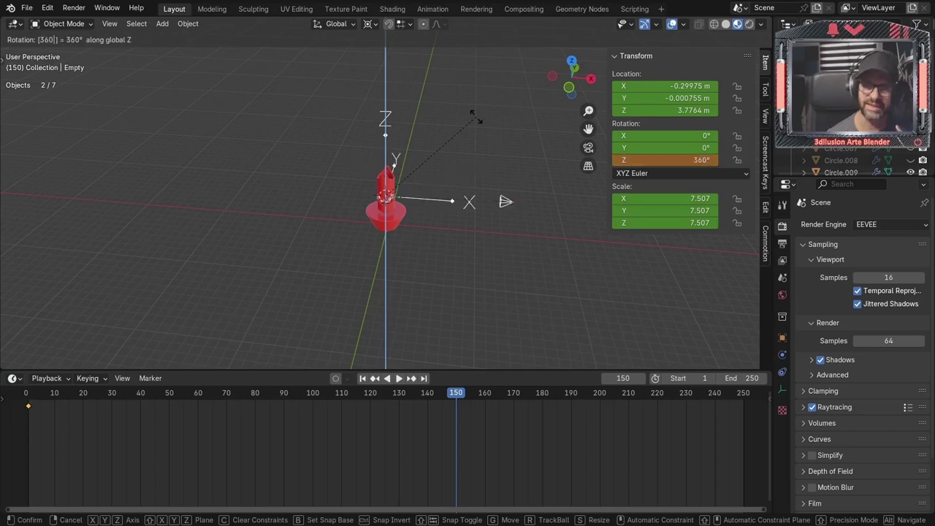
key(Return)
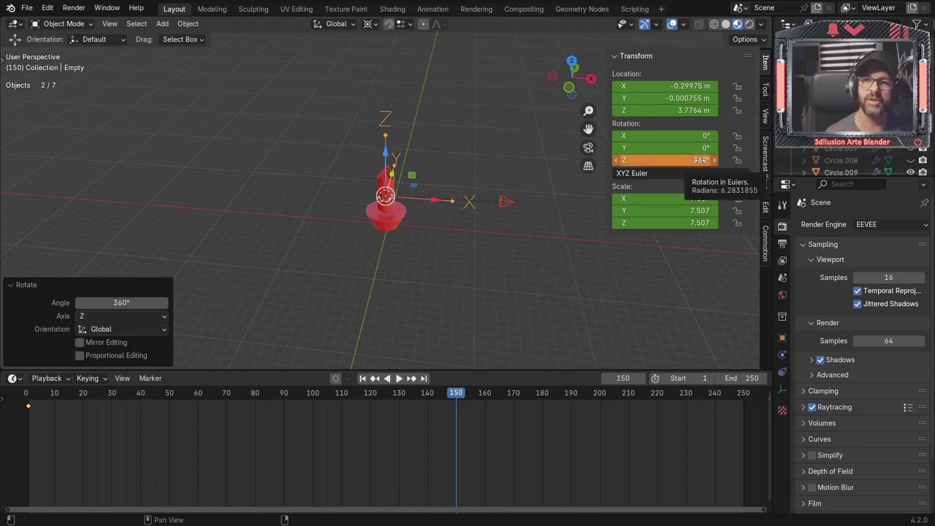
right_click(700, 159)
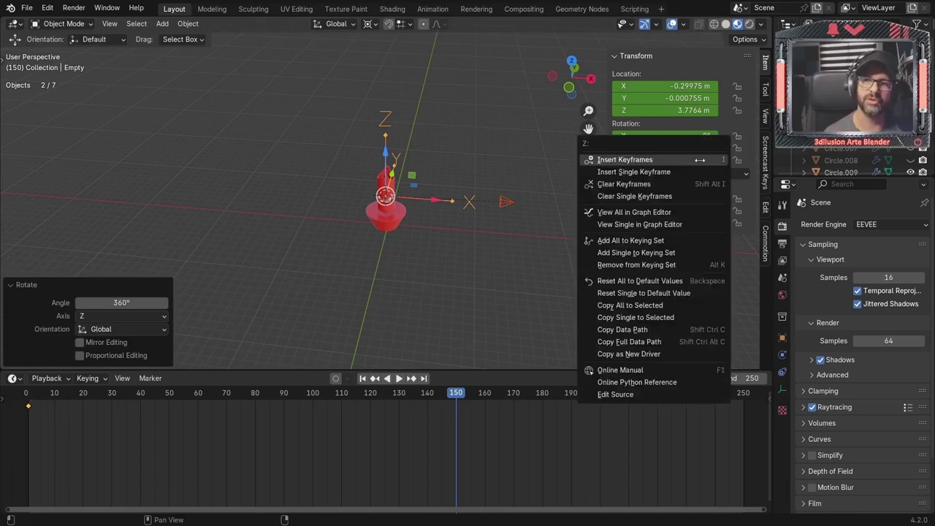
click(615, 161)
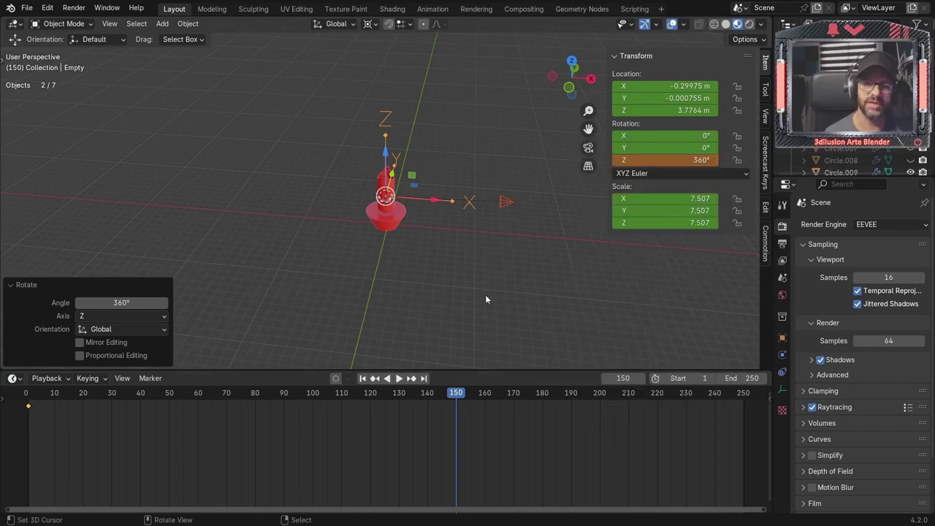
key(i)
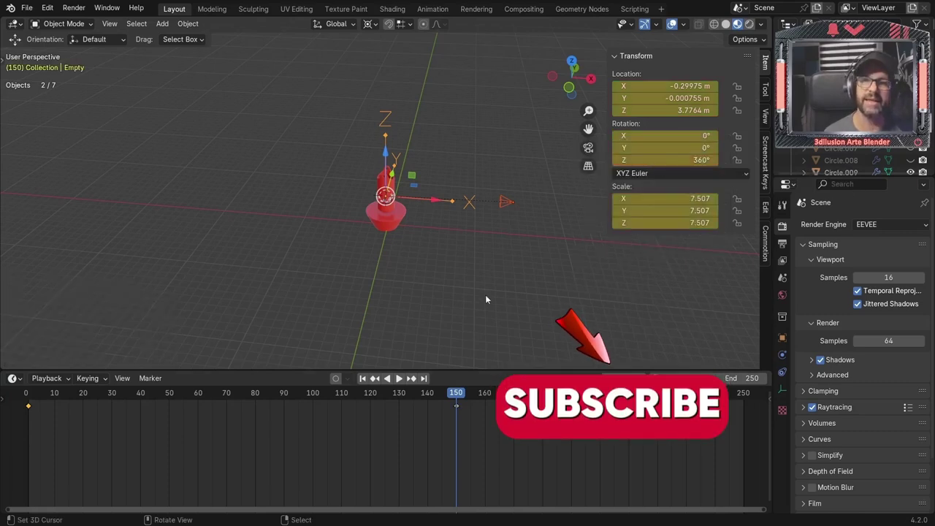
Play the empty's spin animation through the camera view, stop at frame 153, and orbit back out.
click(30, 420)
key(space)
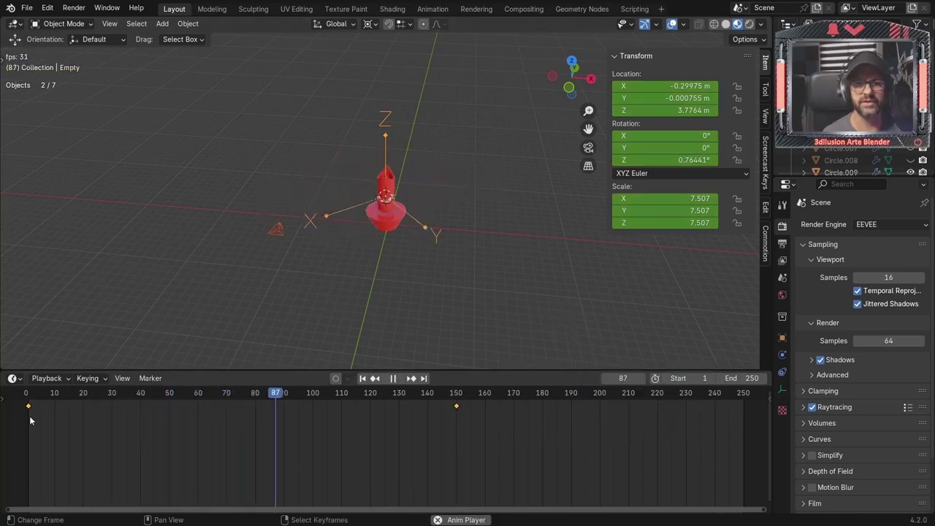
key(KP_0)
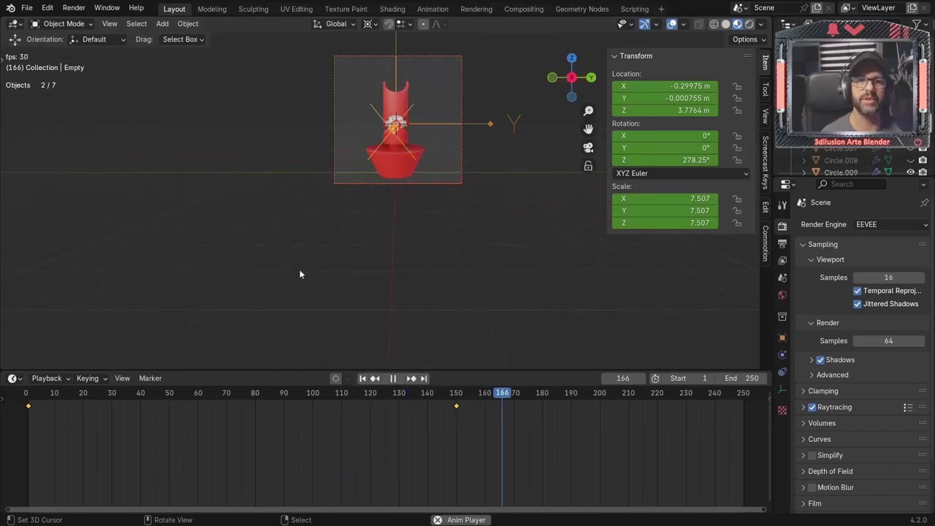
key(Escape)
middle_drag(300, 274, 435, 294)
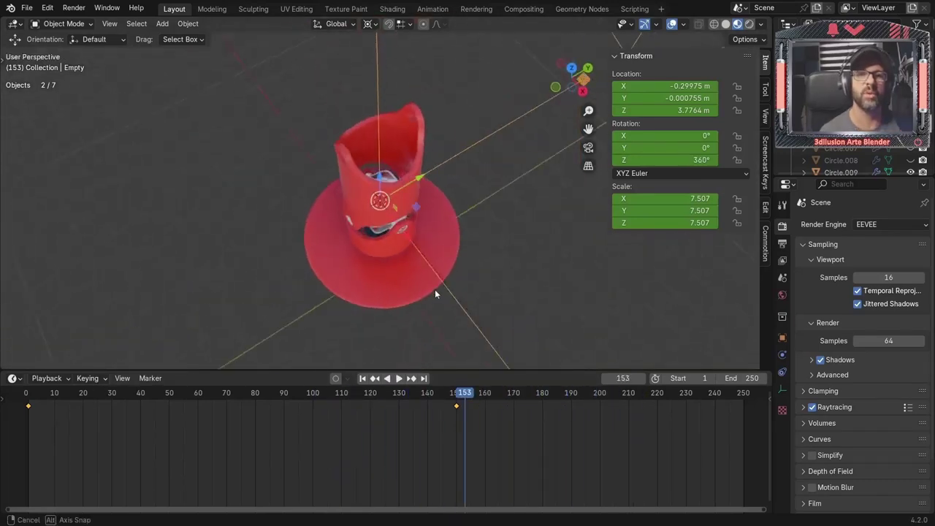
scroll(435, 289, down, 3)
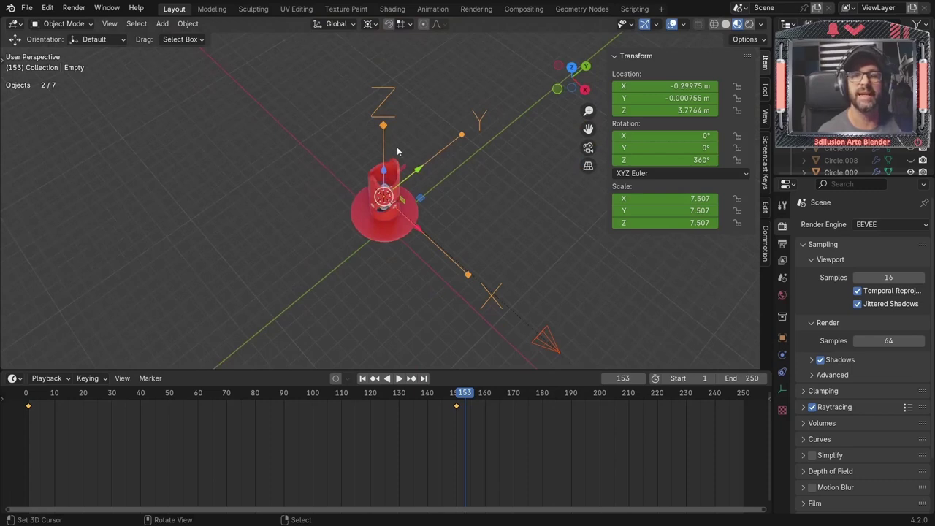
click(26, 7)
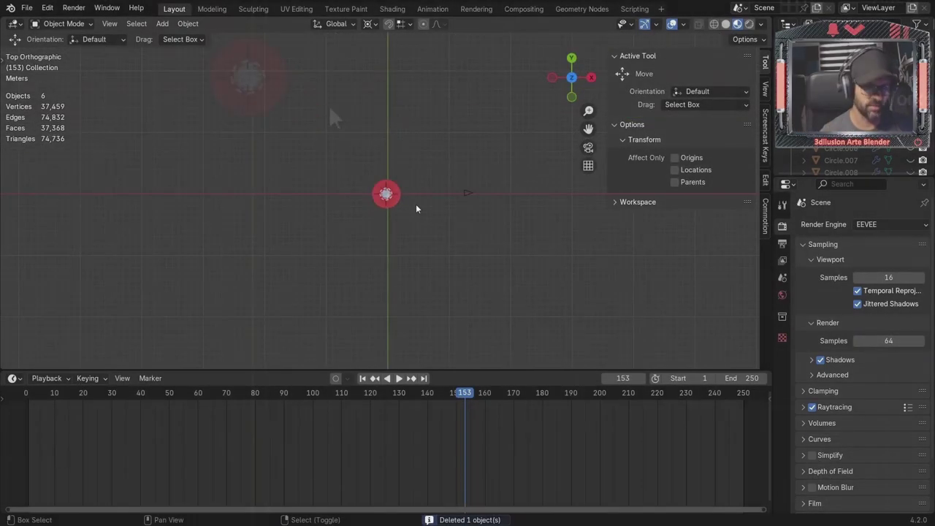
Bring up the Shift+A Add menu to add a new object.
key(shift+a)
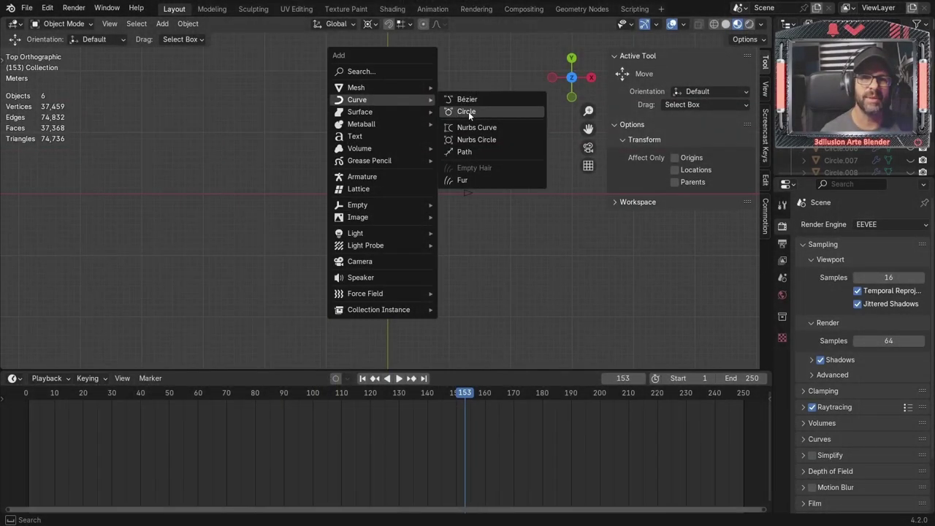
Add a Bézier circle and scale it to 7.776 so it rings the red model.
click(469, 111)
key(s)
click(605, 322)
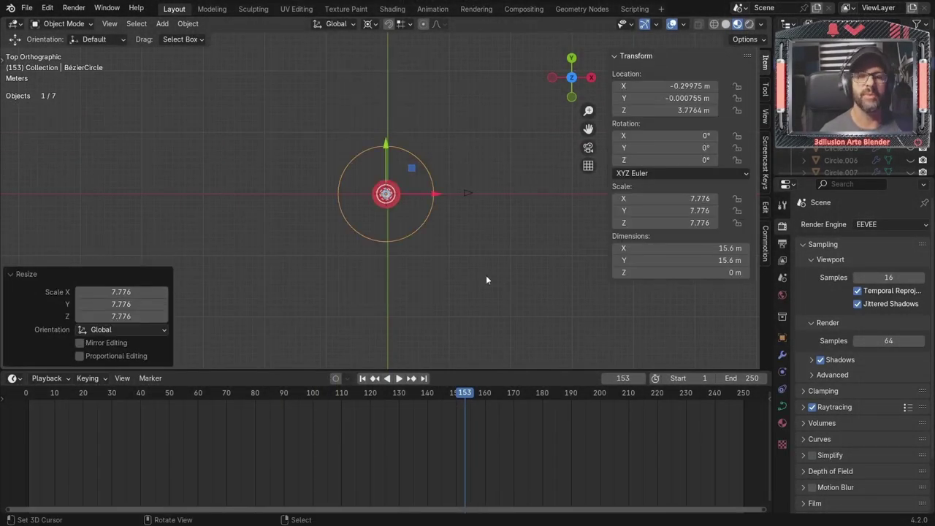
scroll(485, 278, up, 1)
scroll(483, 279, up, 4)
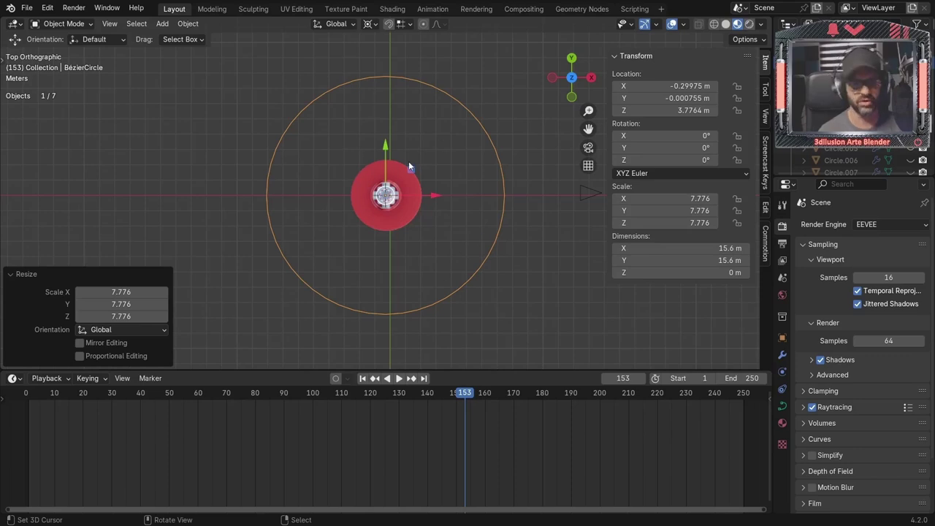
Select the camera, orbit to look down on the scene, then select the Bézier circle.
key(shift+a)
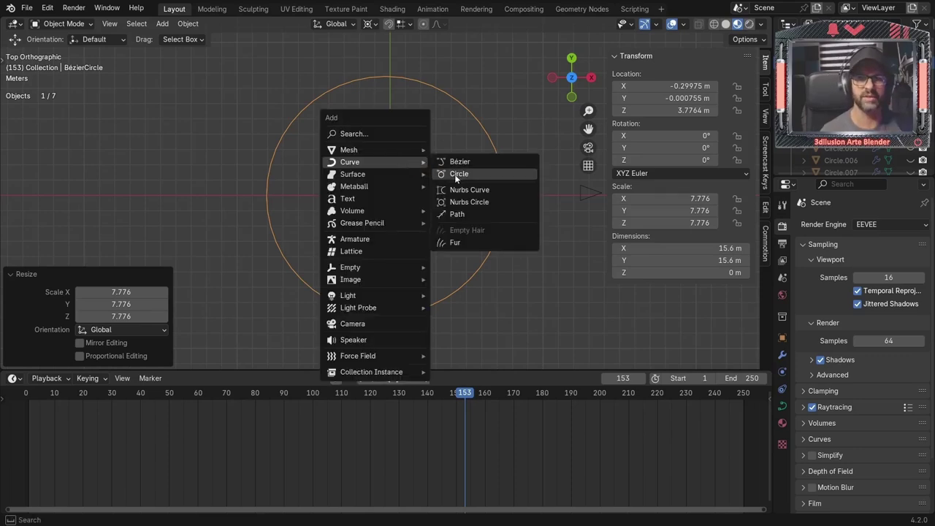
key(Escape)
click(511, 191)
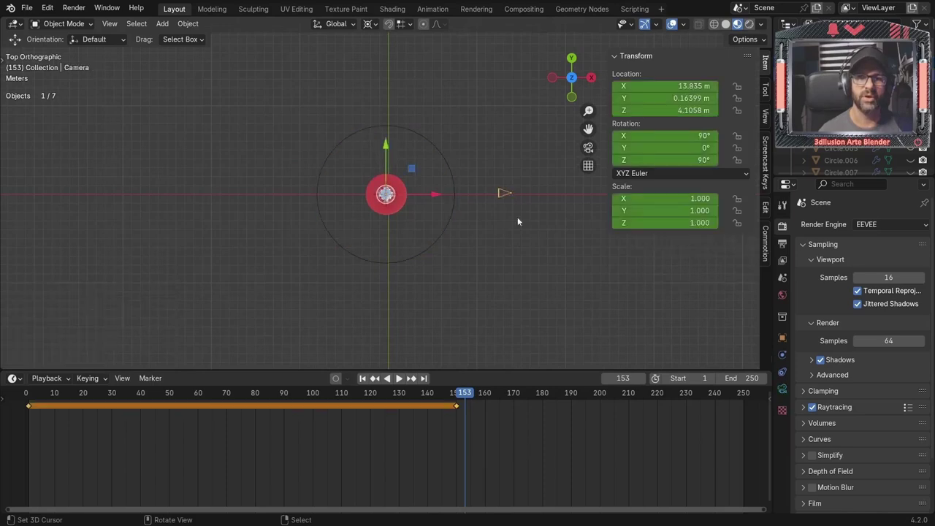
mouse_move(518, 217)
middle_down()
mouse_move(503, 219)
mouse_move(500, 247)
middle_up()
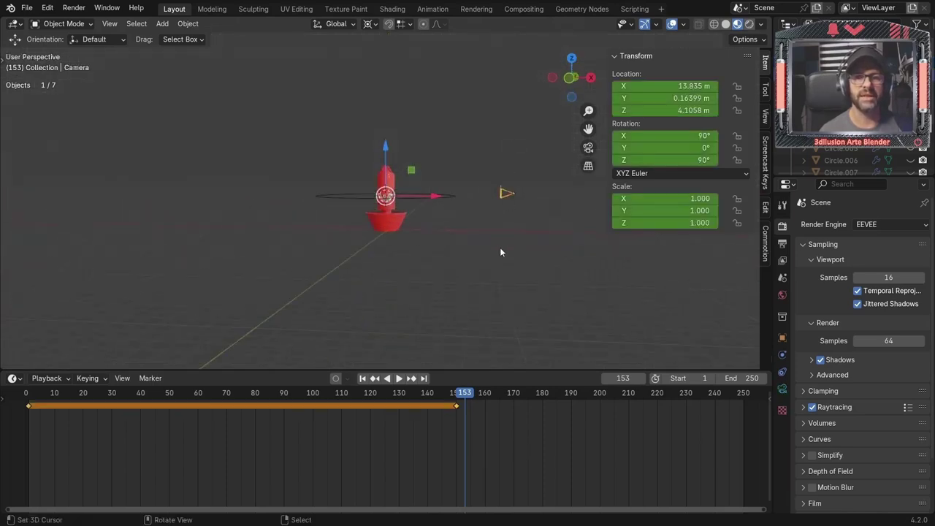
mouse_move(503, 244)
middle_down()
mouse_move(412, 277)
mouse_move(420, 293)
mouse_move(493, 273)
mouse_move(454, 268)
middle_up()
click(440, 261)
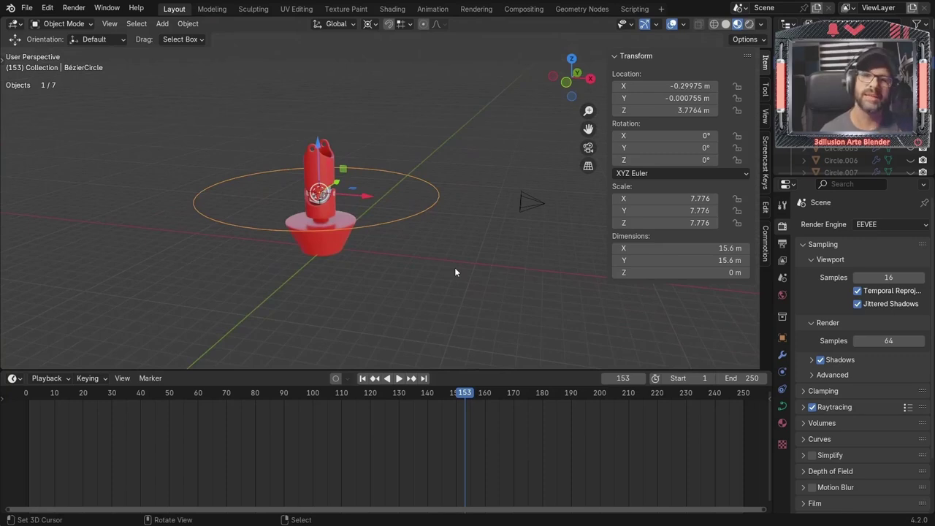
Add a Track To constraint to the camera.
click(533, 208)
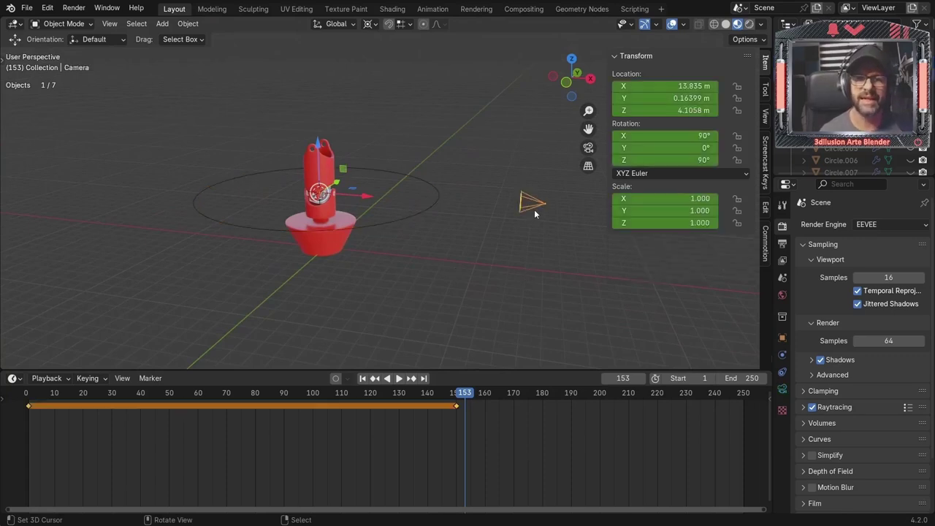
click(325, 199)
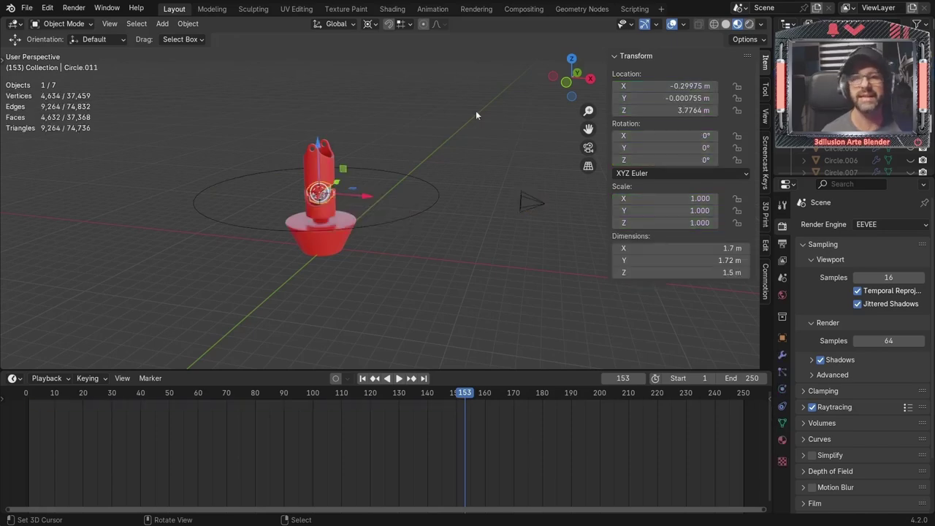
click(540, 206)
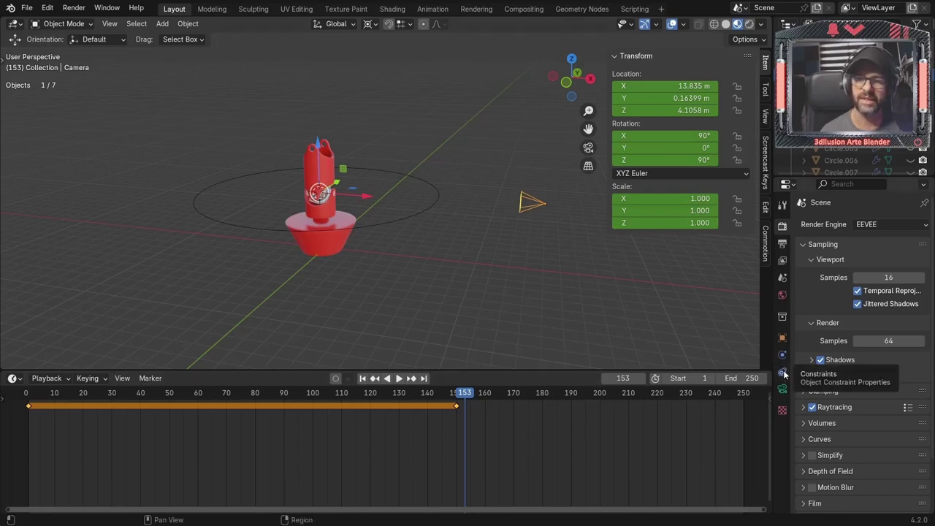
click(783, 372)
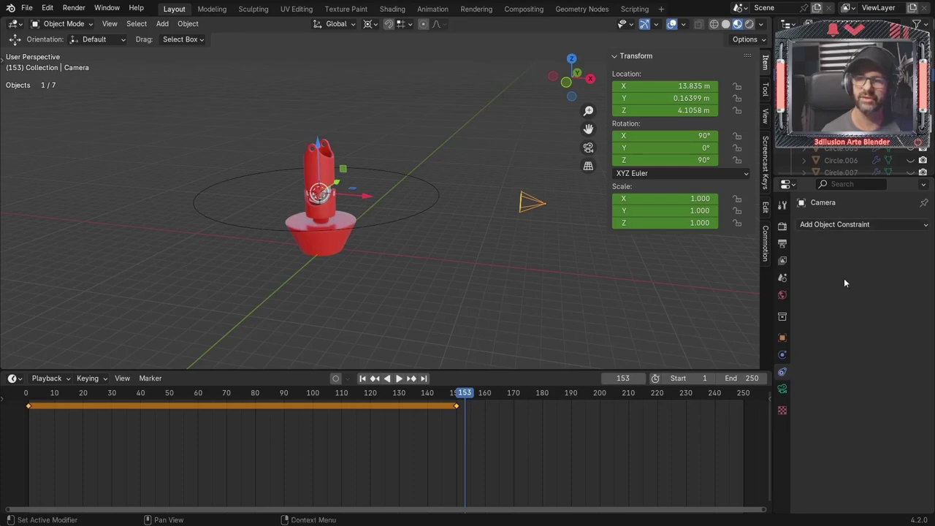
click(851, 226)
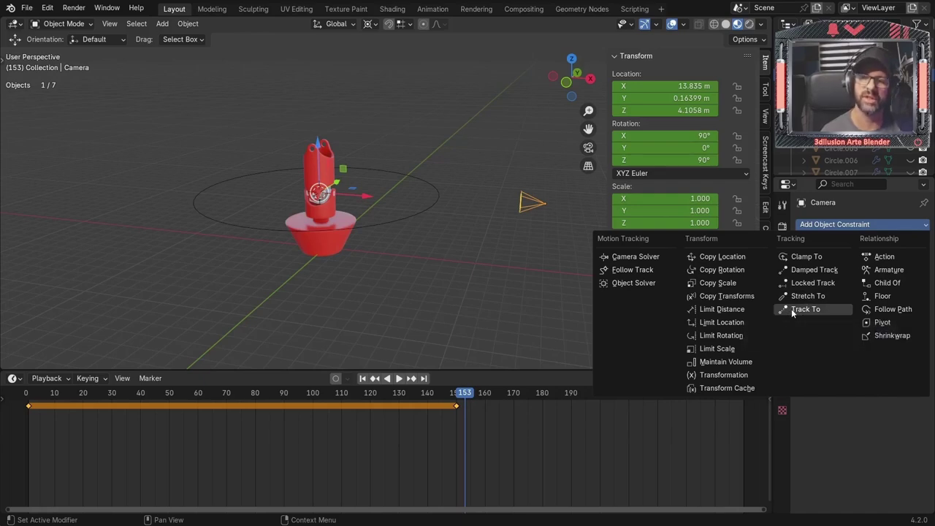
click(793, 310)
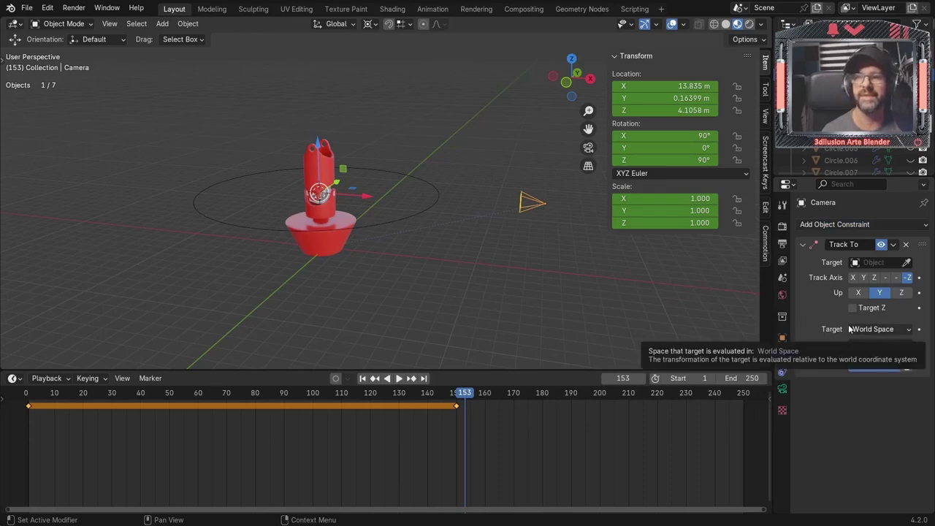
Set the Track To target to Circle.011 with the eyedropper and split the 3D view in two.
click(867, 263)
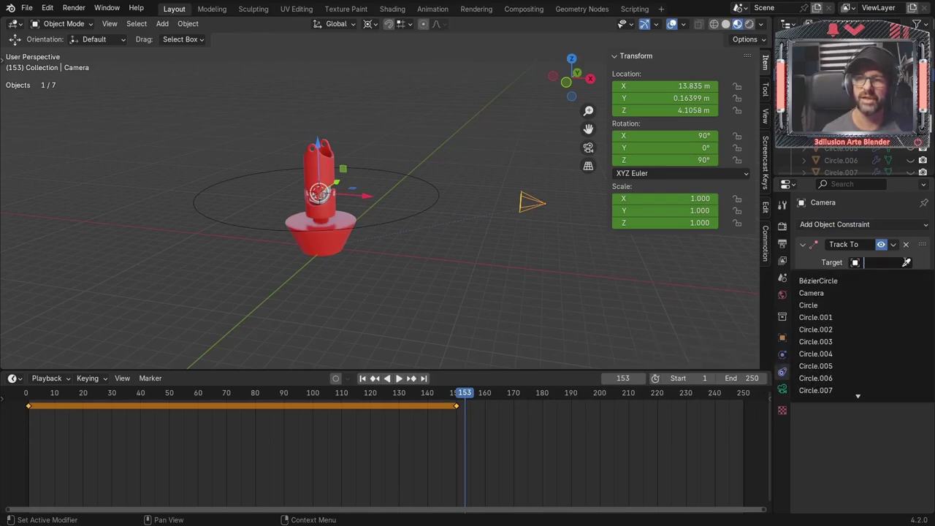
click(907, 262)
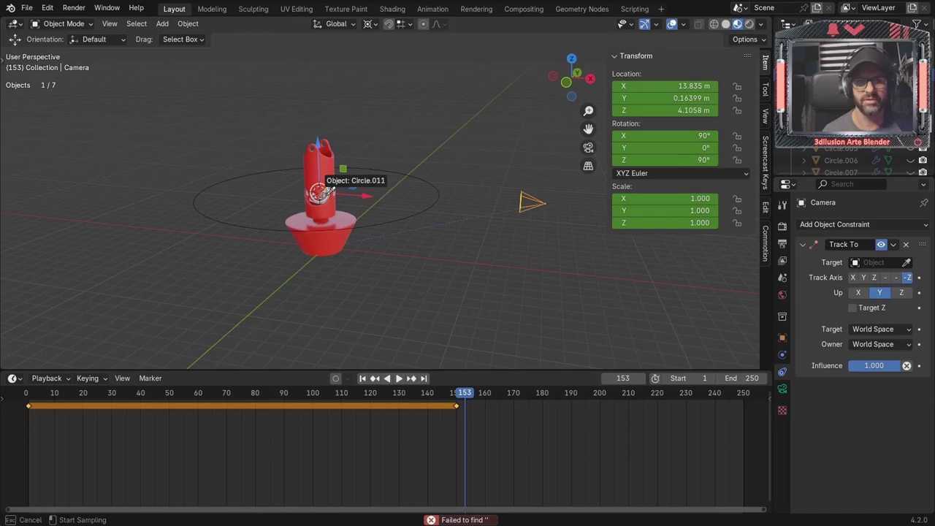
click(330, 191)
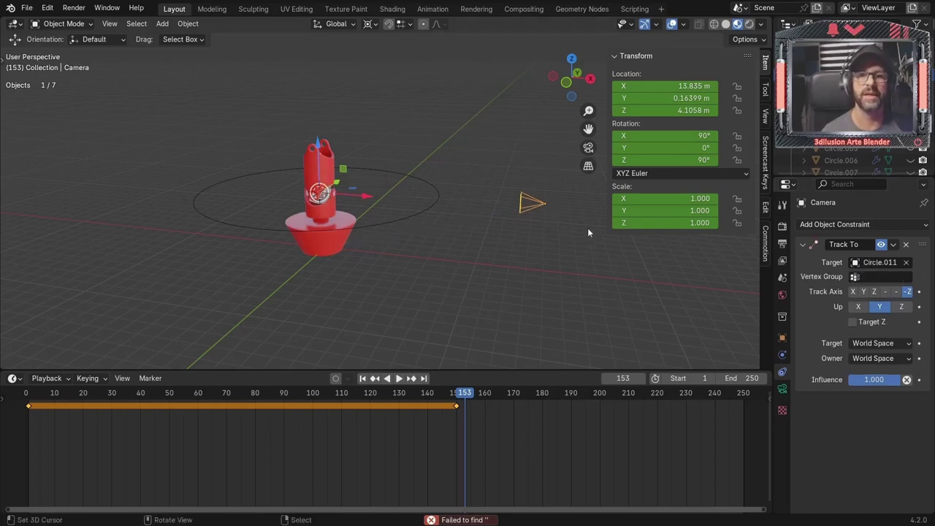
mouse_move(587, 228)
middle_down()
mouse_move(472, 275)
mouse_move(473, 235)
middle_up()
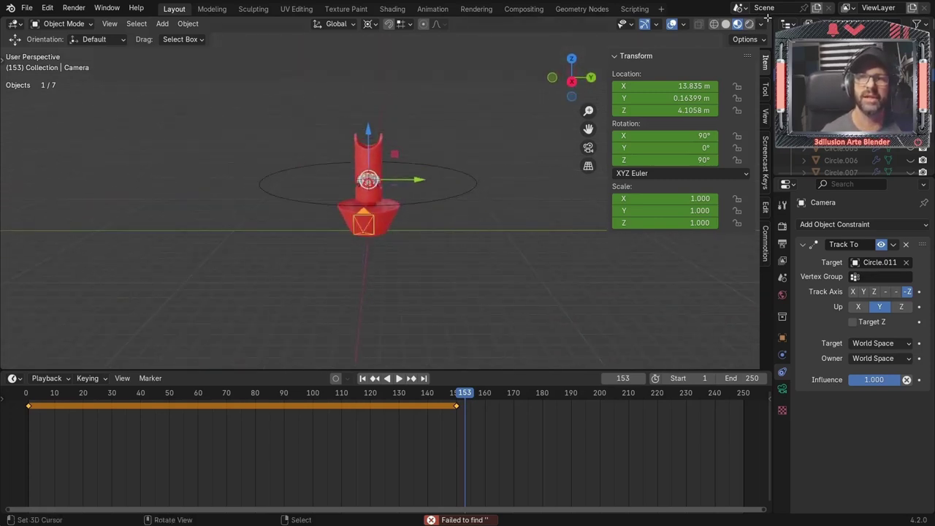
drag(767, 17, 479, 88)
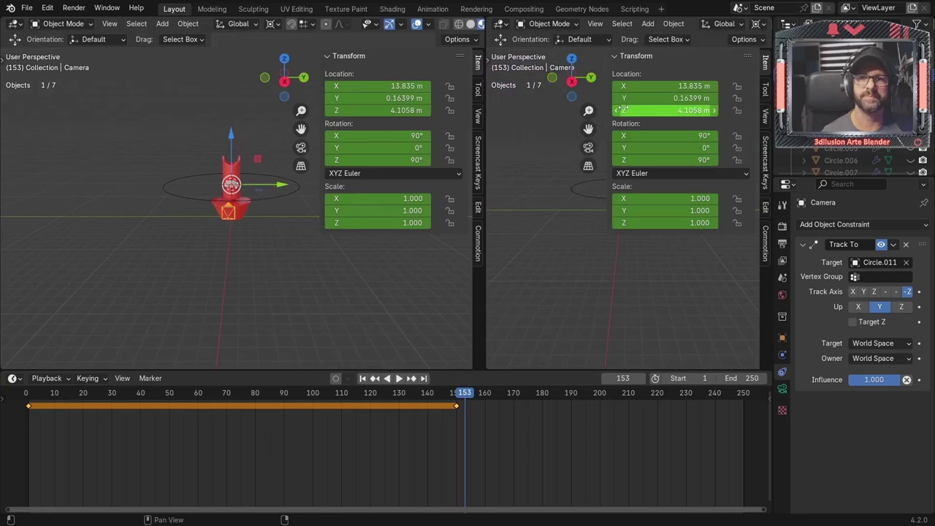
Hide the right view's sidebar, fit the camera view there, and move the camera upward.
click(612, 56)
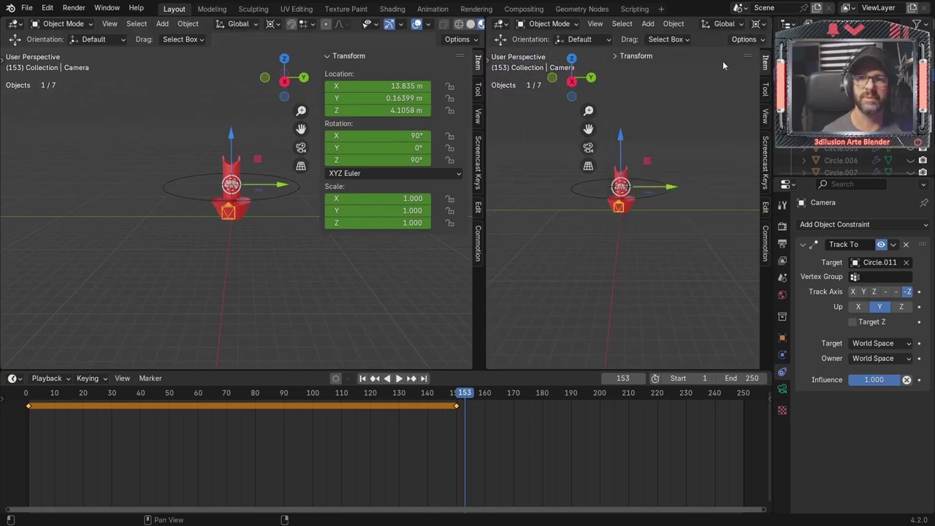
key(KP_0)
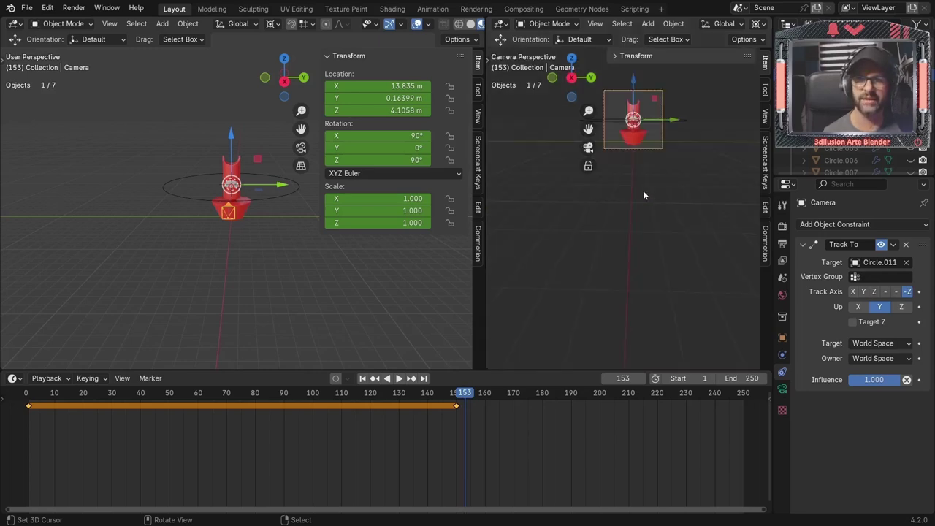
key(Home)
middle_drag(231, 220, 263, 253)
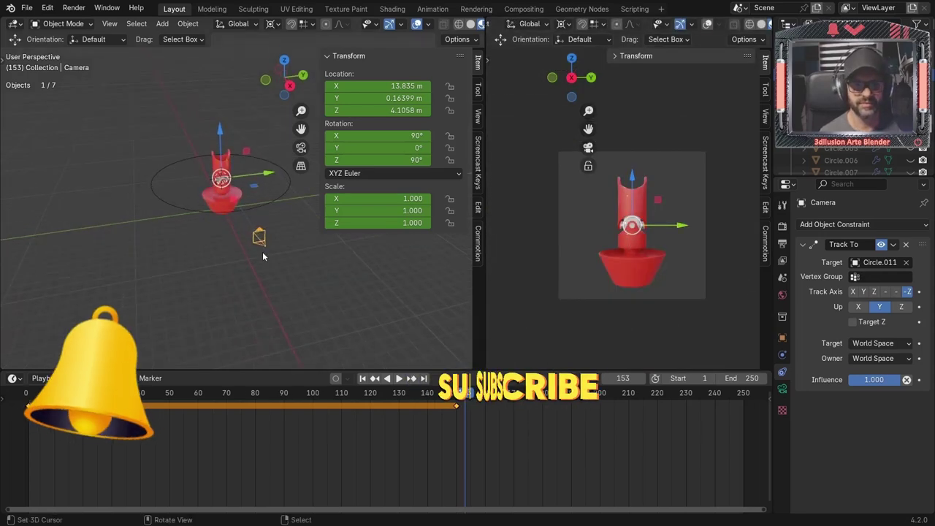
key(g)
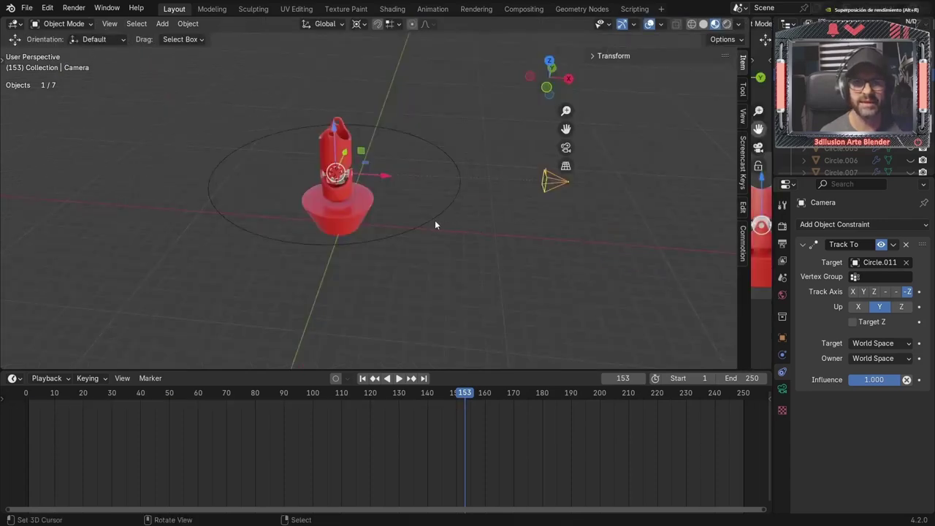
Collapse the Track To settings and add a Follow Path constraint to the camera.
click(434, 221)
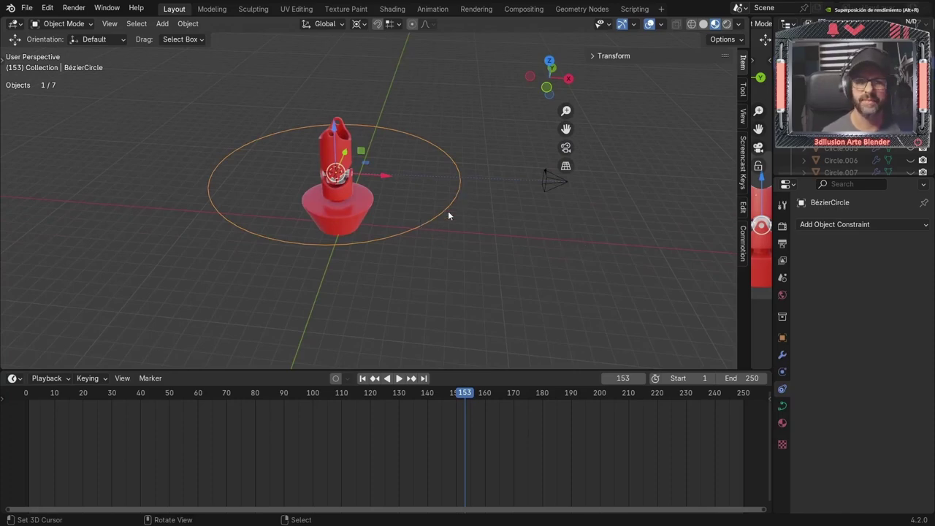
click(549, 188)
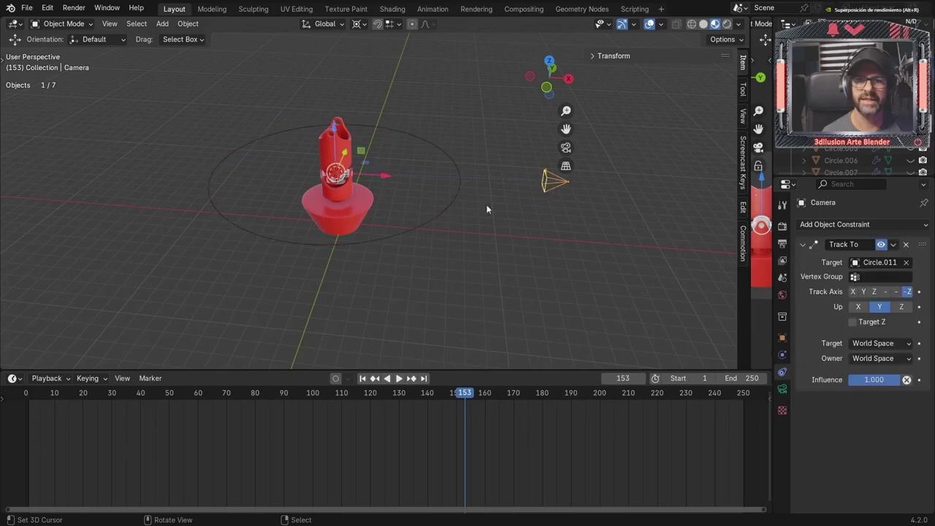
click(802, 245)
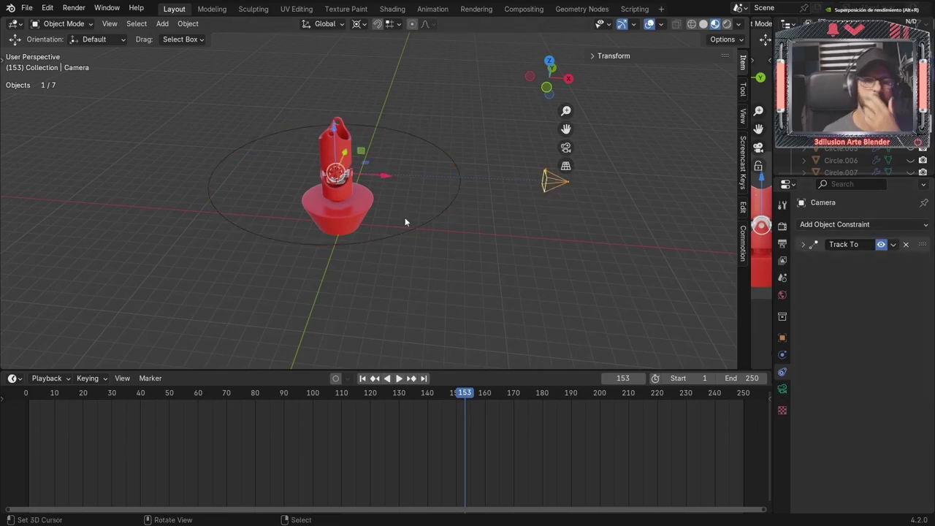
click(437, 214)
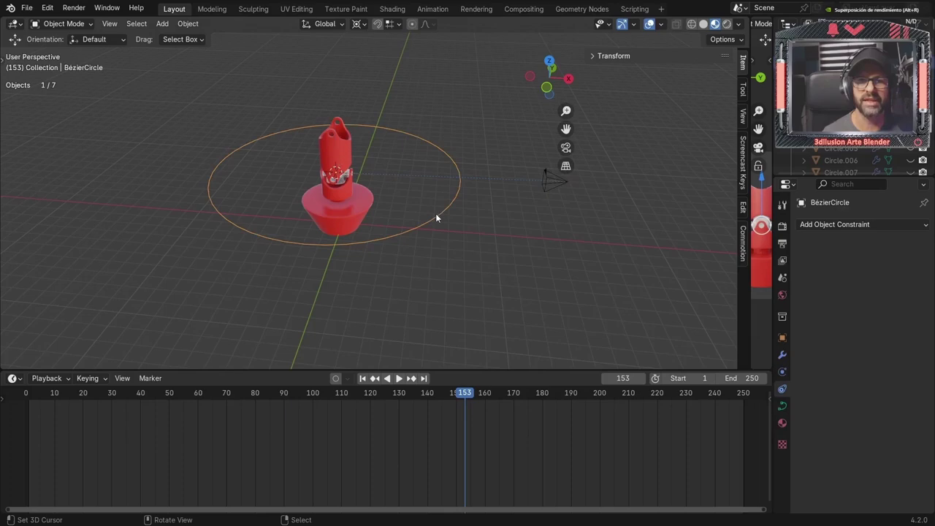
click(561, 185)
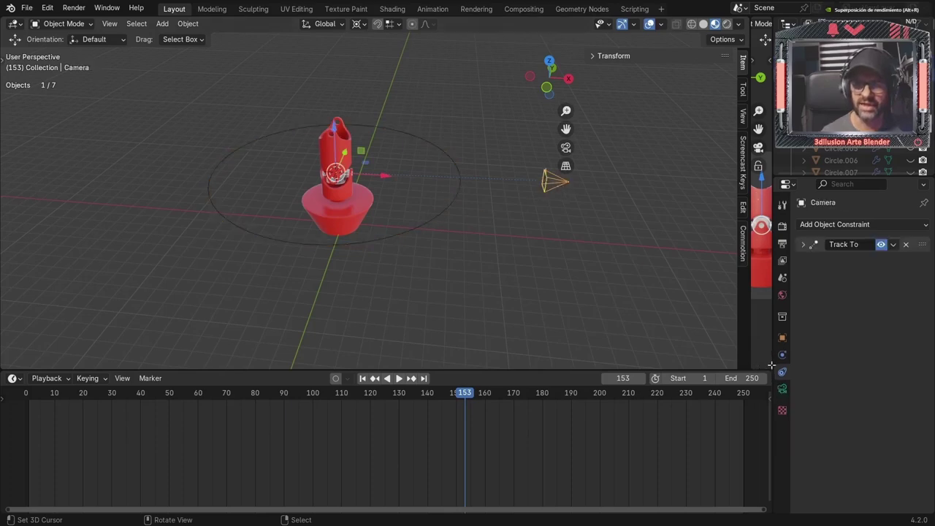
click(848, 225)
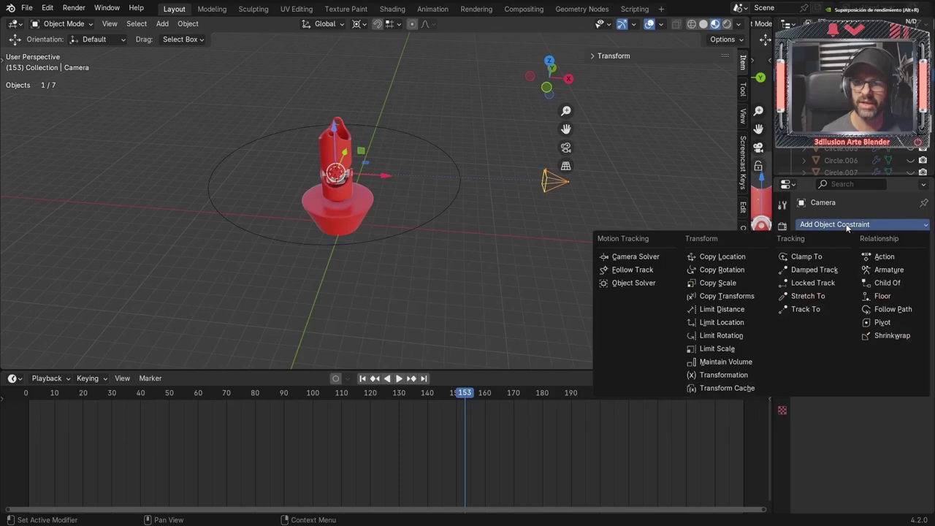
click(896, 309)
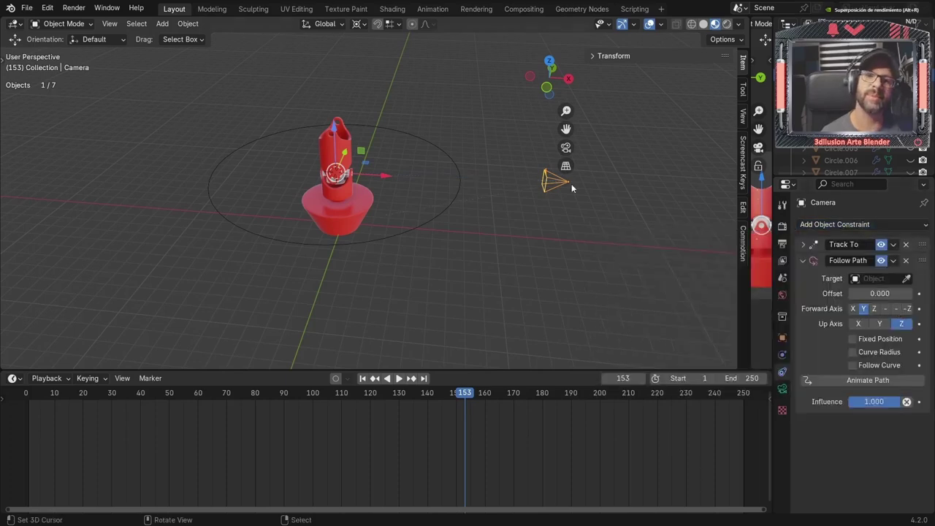
Set the Follow Path target to the Bézier circle with the eyedropper.
middle_drag(476, 256, 422, 249)
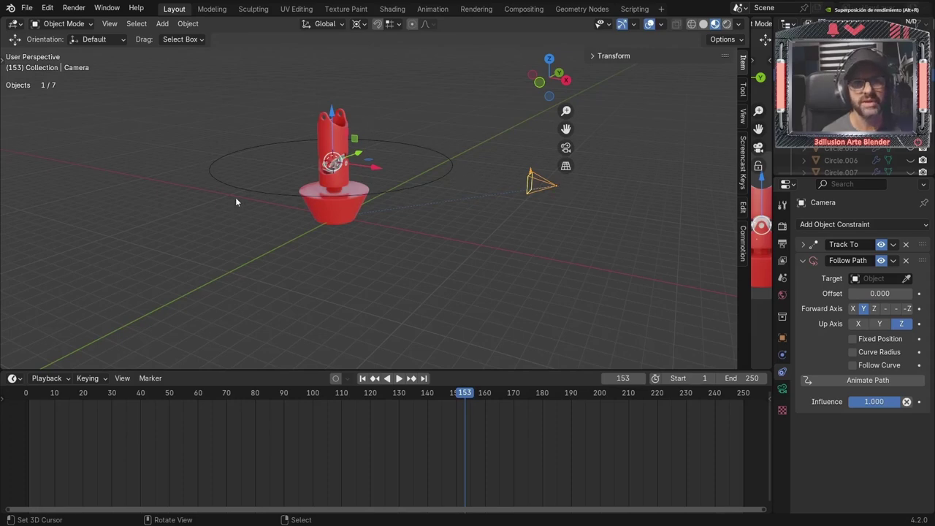
click(906, 279)
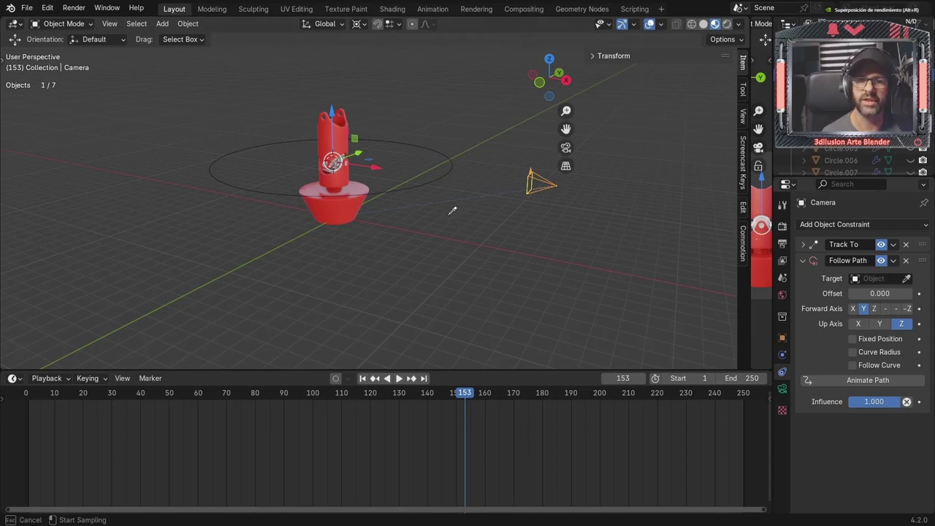
click(433, 178)
middle_drag(445, 219, 542, 116)
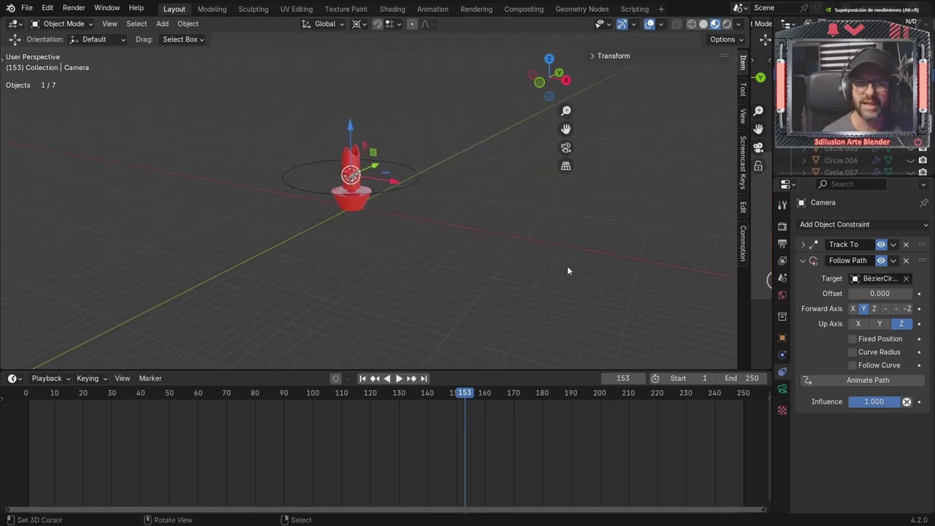
scroll(567, 266, up, 2)
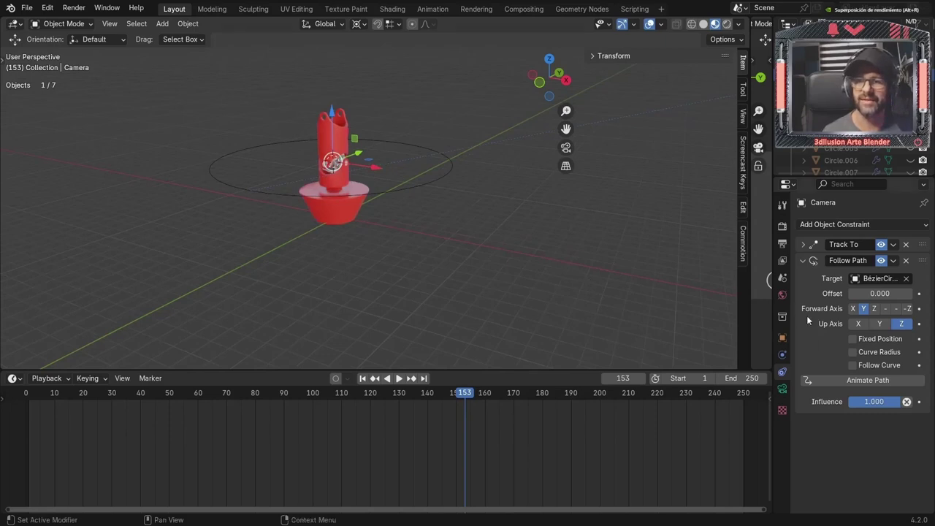
Play the animation from the start to test the path, then widen the right-hand 3D view.
click(25, 434)
key(space)
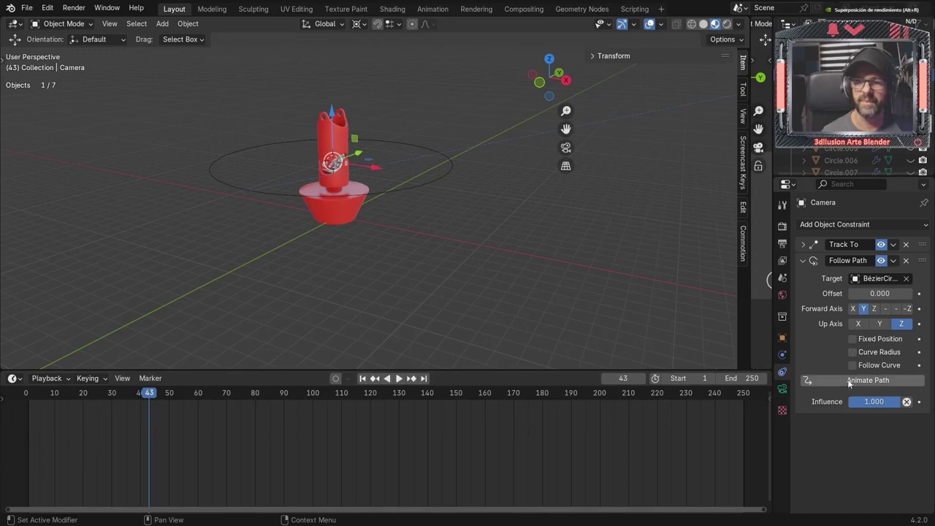
click(853, 380)
click(23, 412)
key(space)
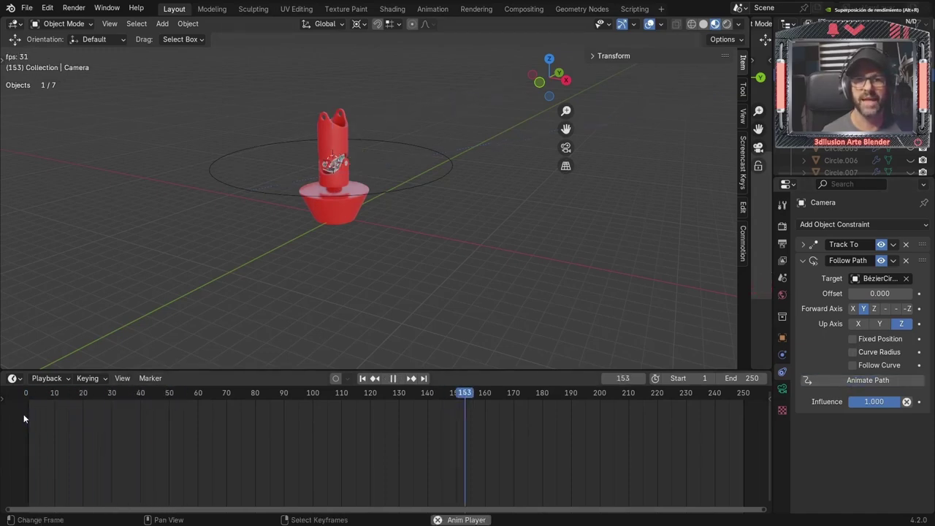
key(space)
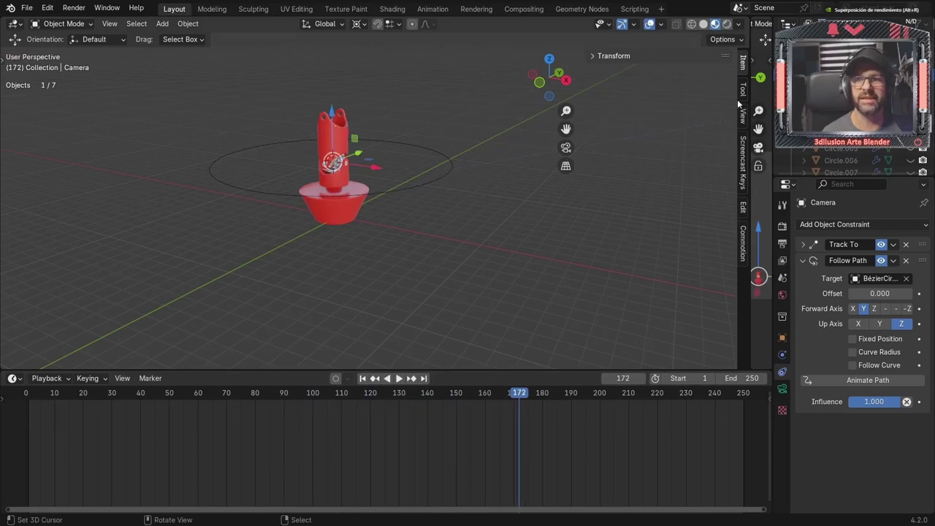
drag(751, 219, 680, 219)
key(Left)
key(Left)
key(Left)
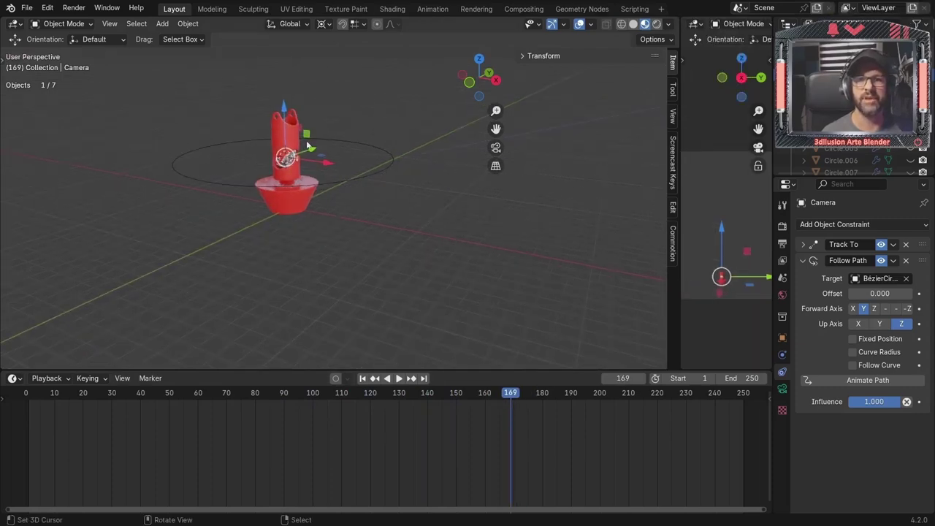
Set the camera's Location X, Y and Z to 0 and play the animation.
click(523, 57)
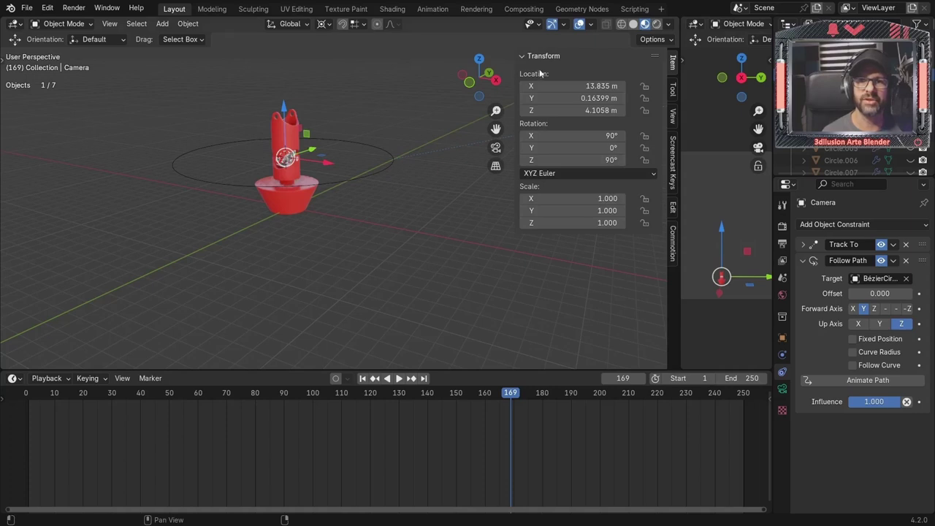
key(shift+Left)
drag(573, 86, 574, 110)
text(0)
key(Return)
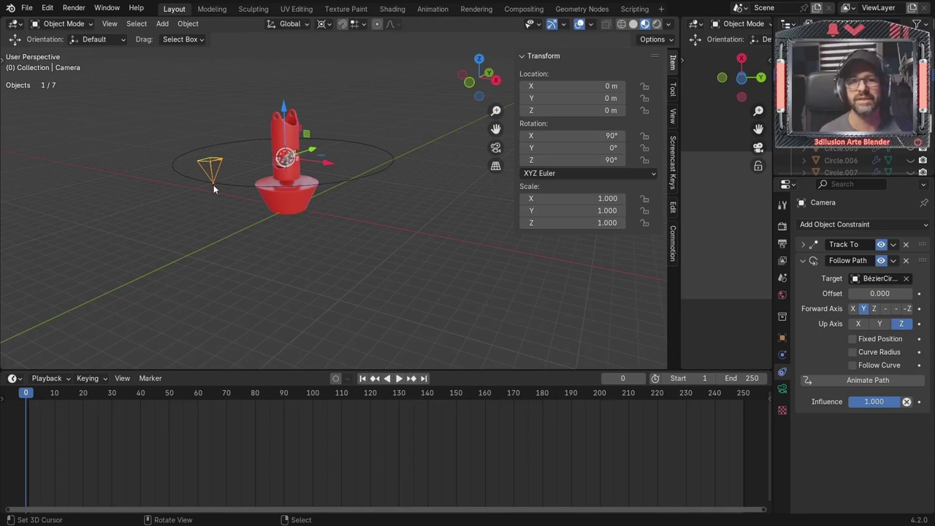
key(space)
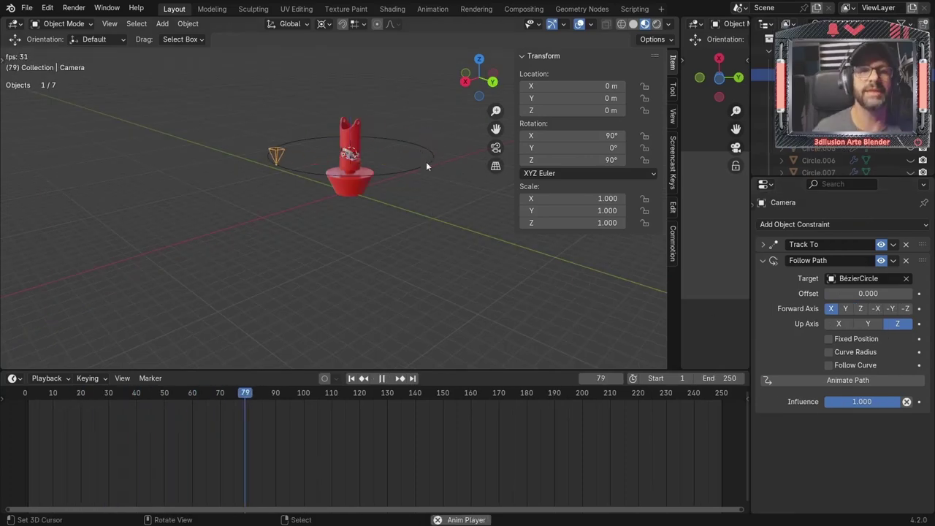
Enable Follow Curve, set the Up Axis to X and the Forward Axis to -Y.
click(829, 365)
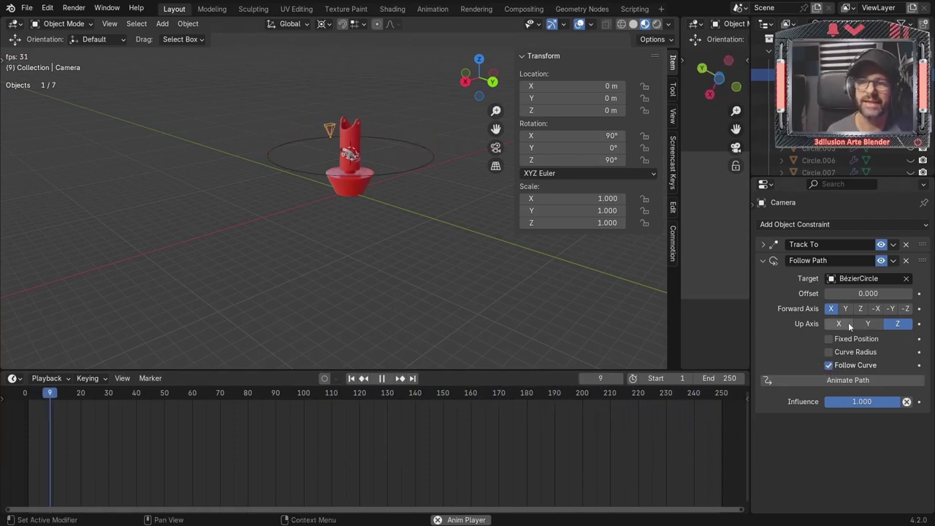
click(868, 324)
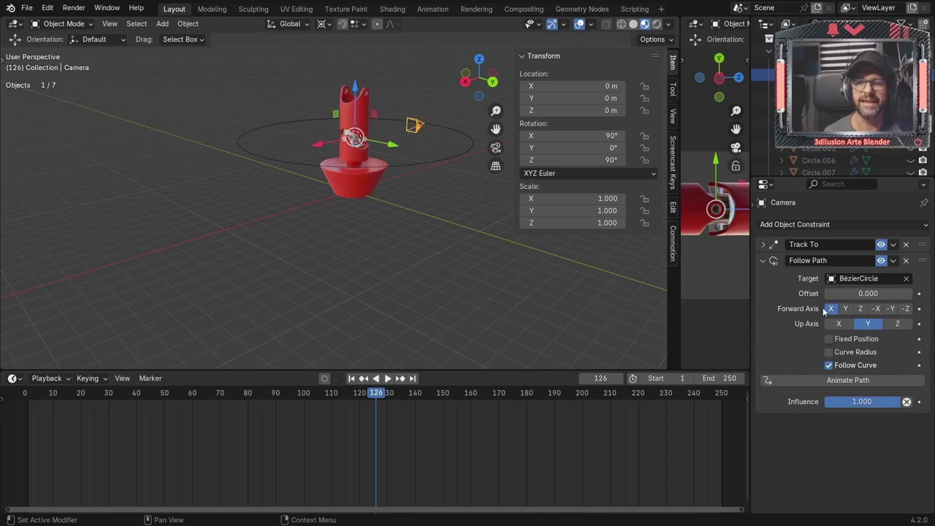
key(space)
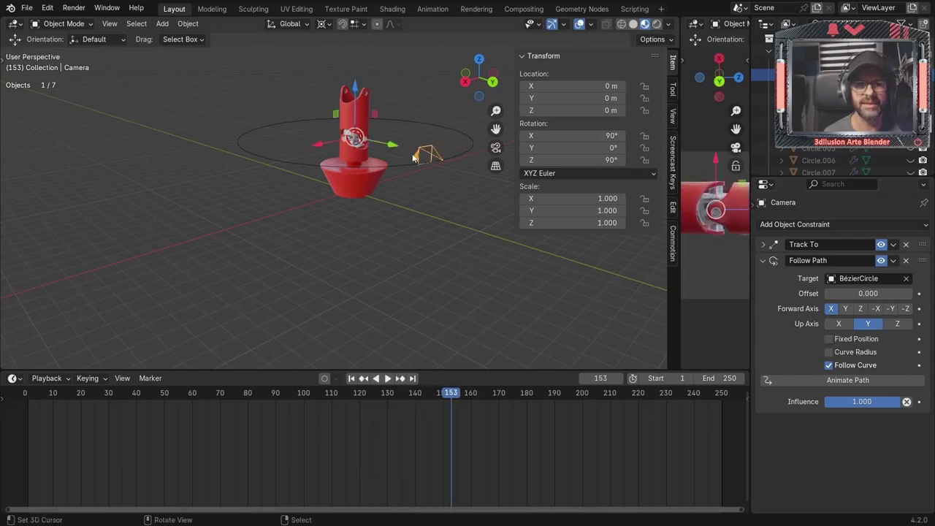
click(840, 324)
click(864, 323)
click(838, 324)
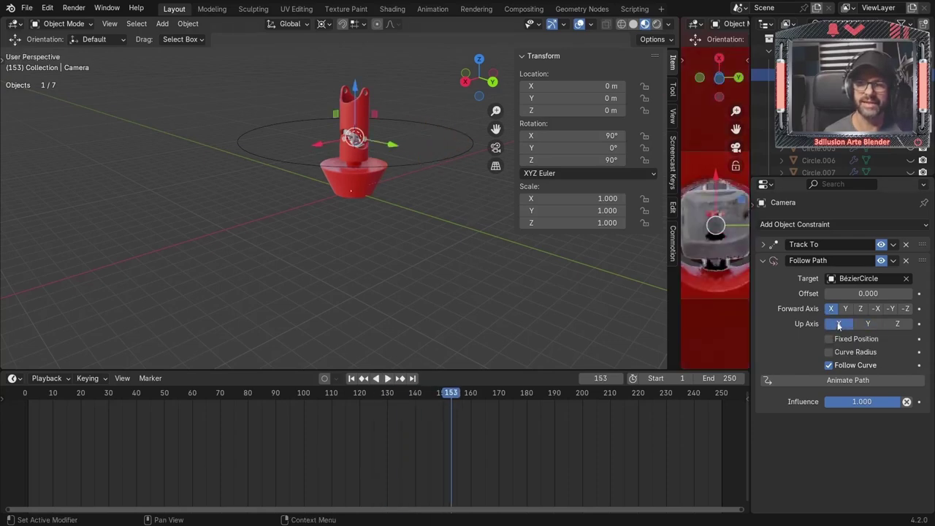
click(889, 308)
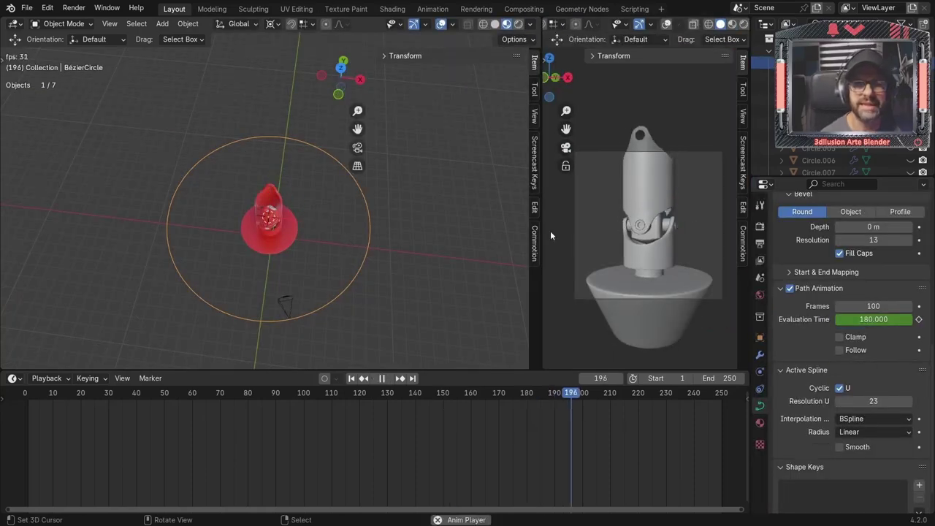
In Edit Mode, raise one Bézier circle point about 5 m on Z and preview the path.
key(Escape)
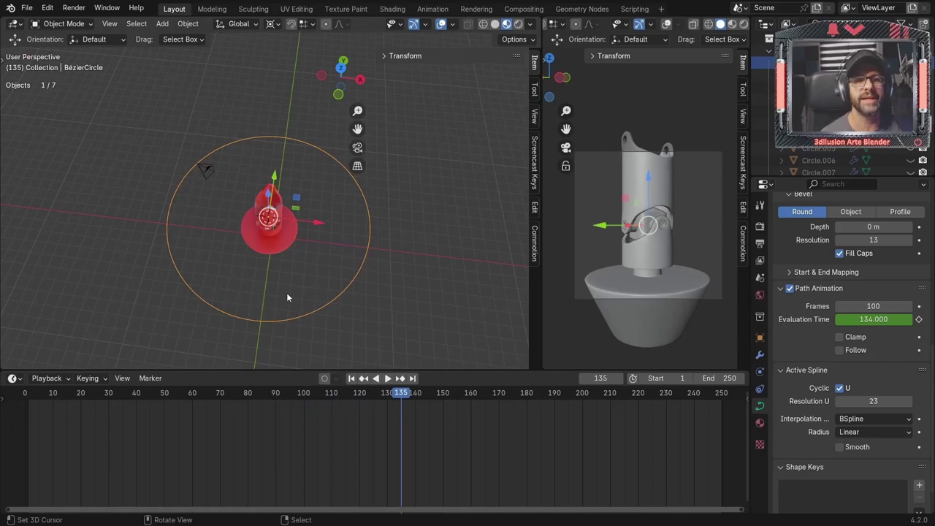
mouse_move(286, 292)
middle_down()
mouse_move(286, 279)
mouse_move(332, 233)
middle_up()
key(Tab)
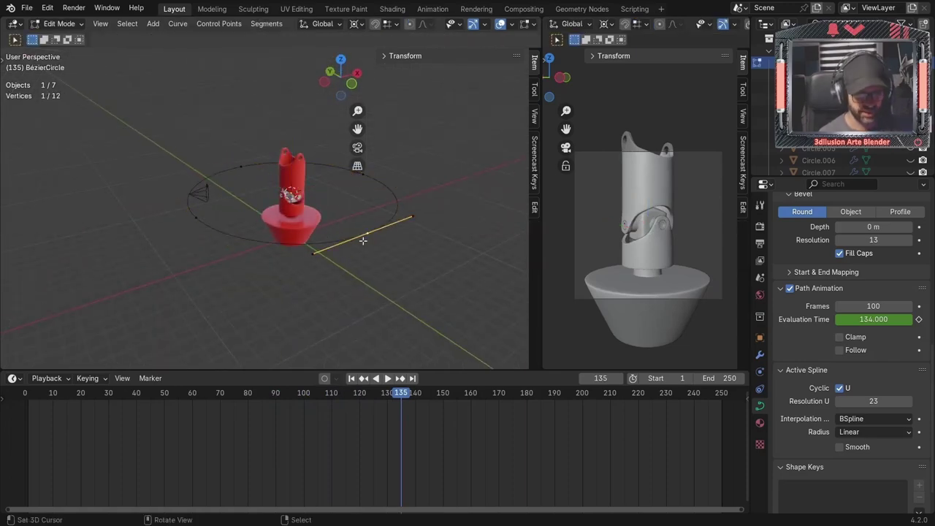
key(g)
key(z)
click(357, 208)
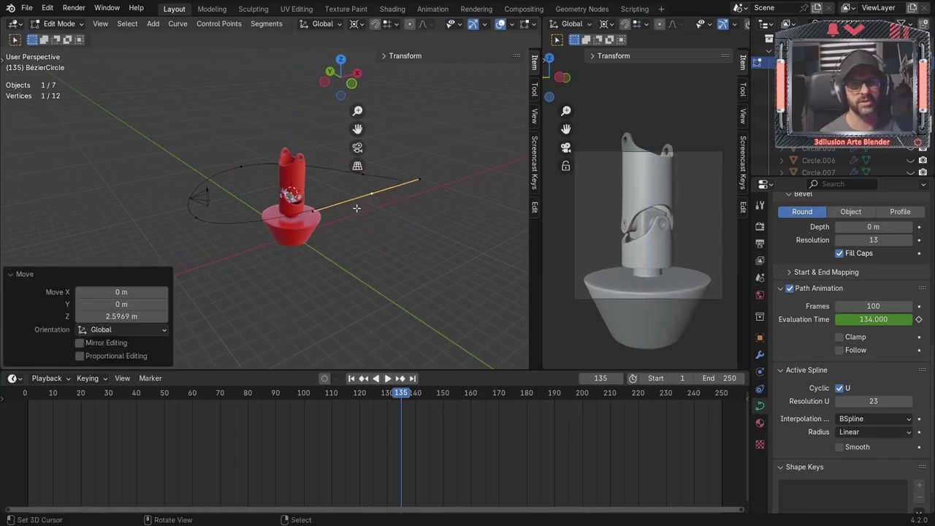
middle_drag(275, 250, 395, 247)
key(space)
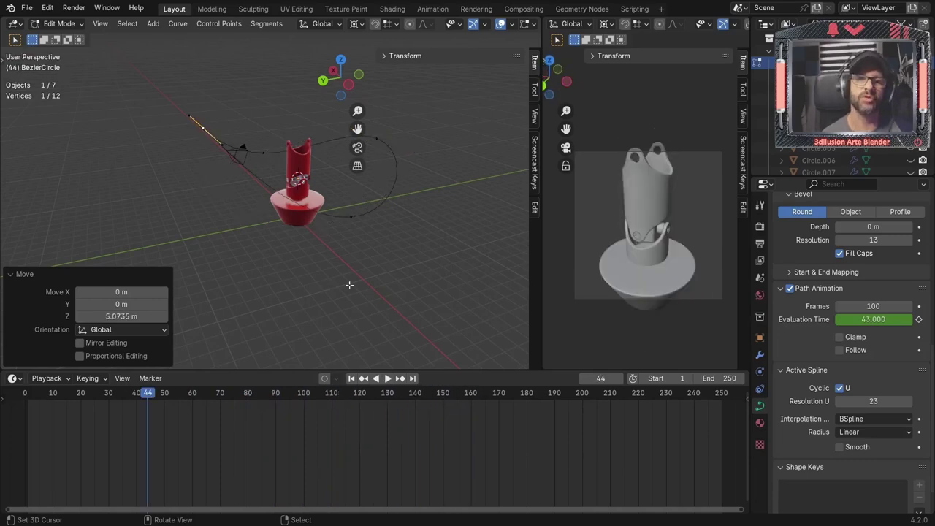
key(Tab)
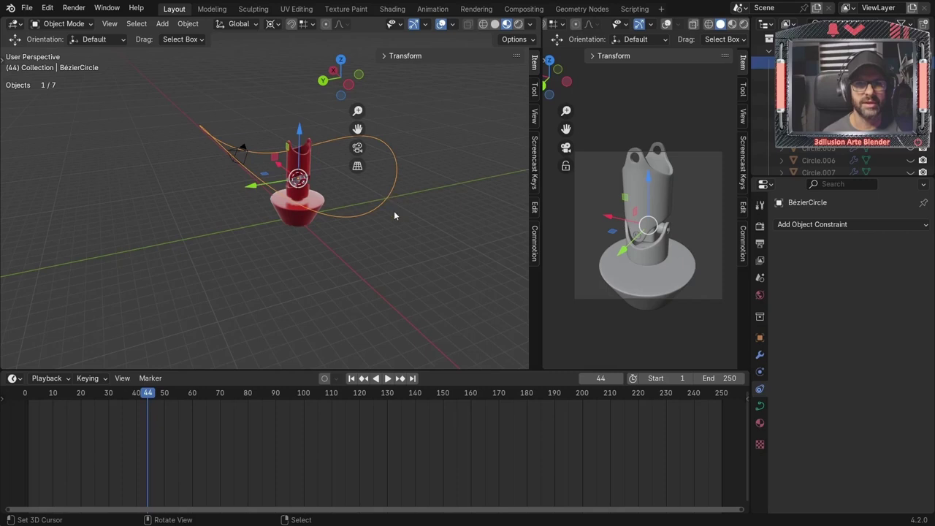
Set the path animation Frames value to 300 and play the animation to preview.
click(760, 407)
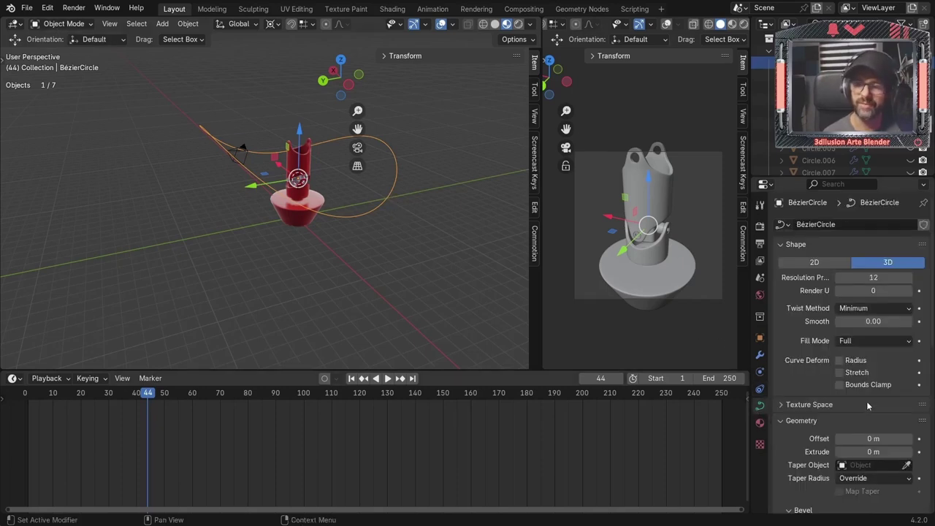
scroll(867, 407, down, 3)
scroll(867, 407, down, 3)
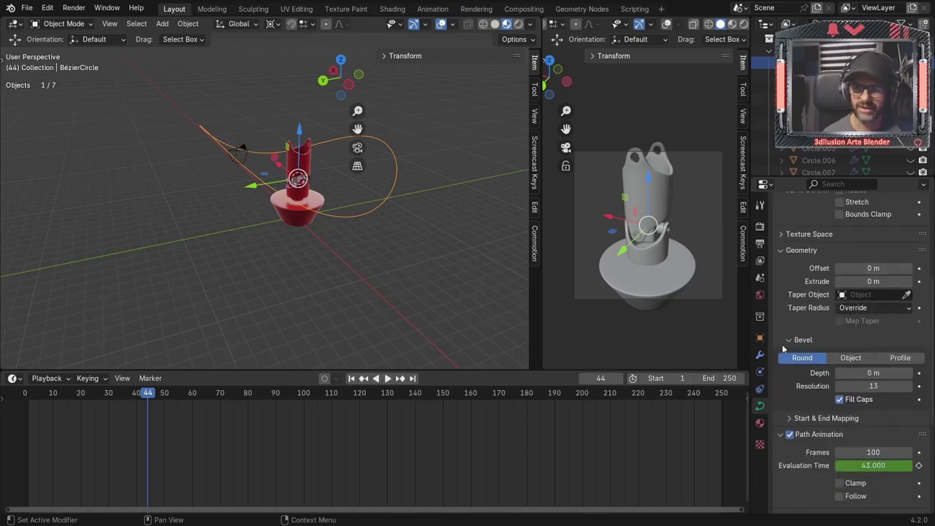
scroll(782, 438, down, 3)
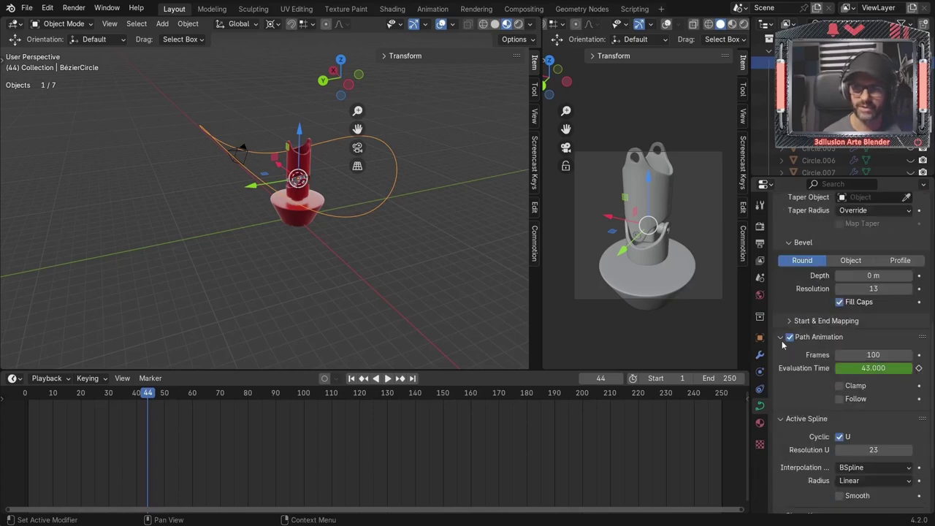
click(782, 338)
click(783, 337)
click(265, 439)
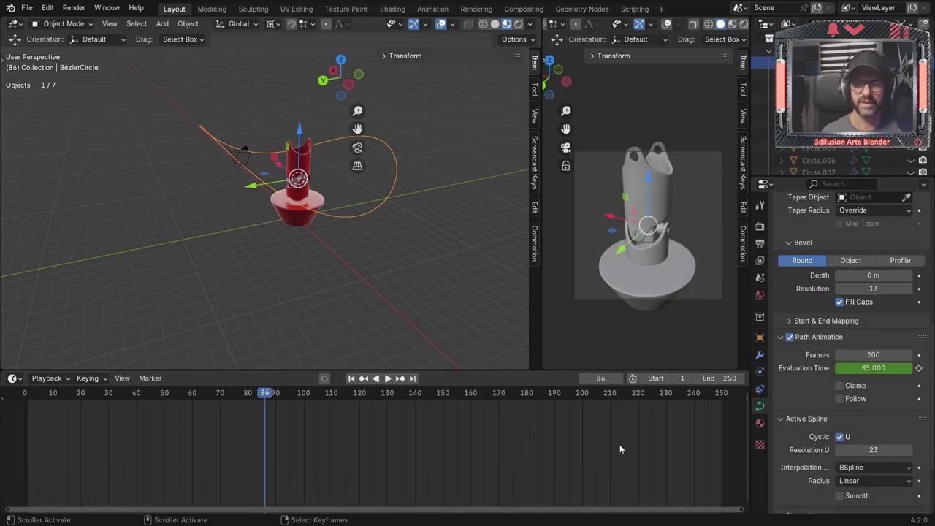
double_click(866, 355)
text(300)
key(Return)
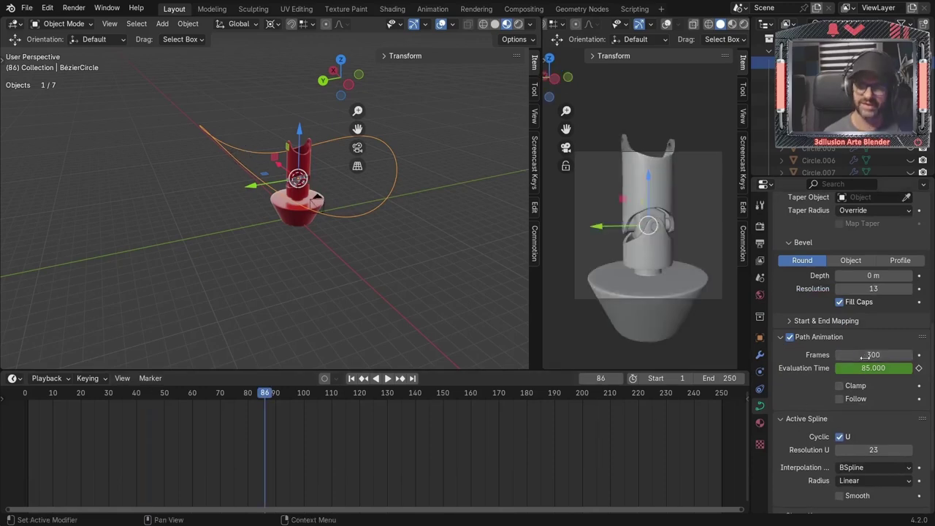
click(29, 439)
key(space)
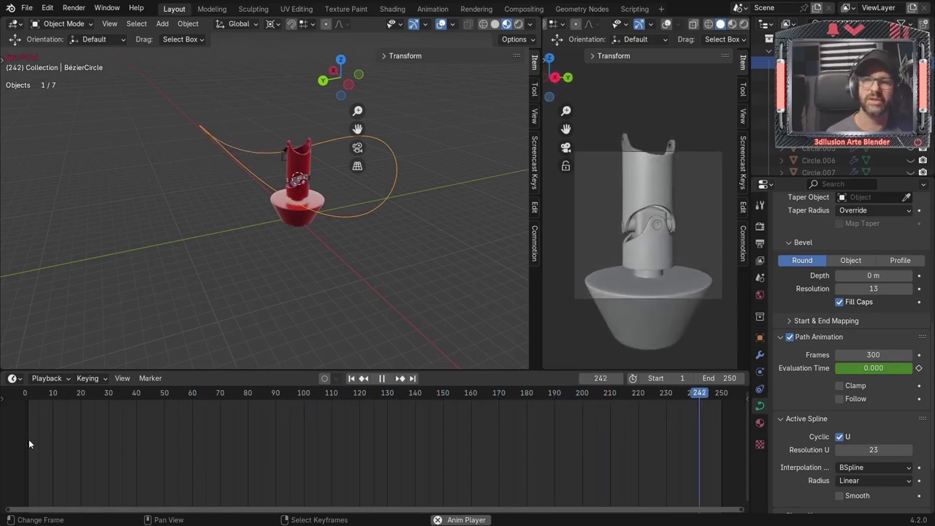
key(Escape)
Keyframe Frames at 300 on frame 30, 1000 on frames 70 and 121, then play.
drag(32, 396, 110, 400)
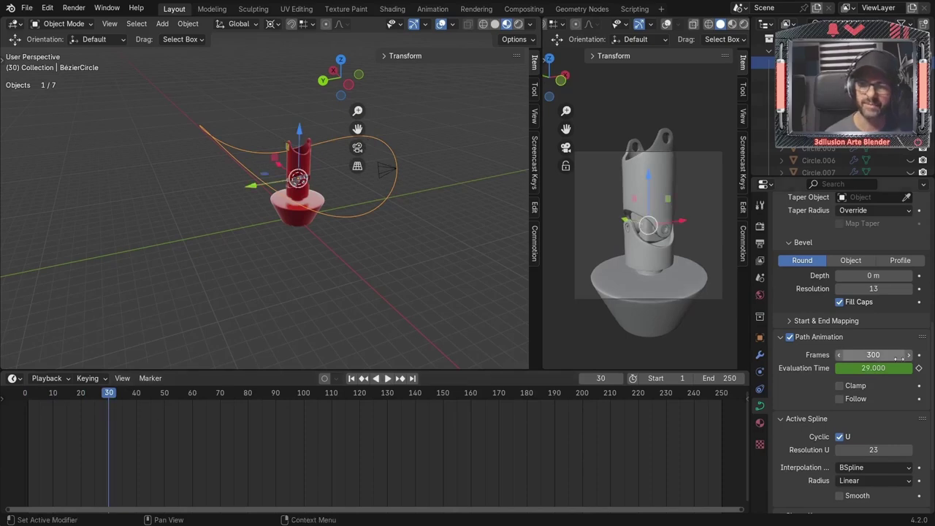
click(919, 355)
drag(108, 409, 219, 409)
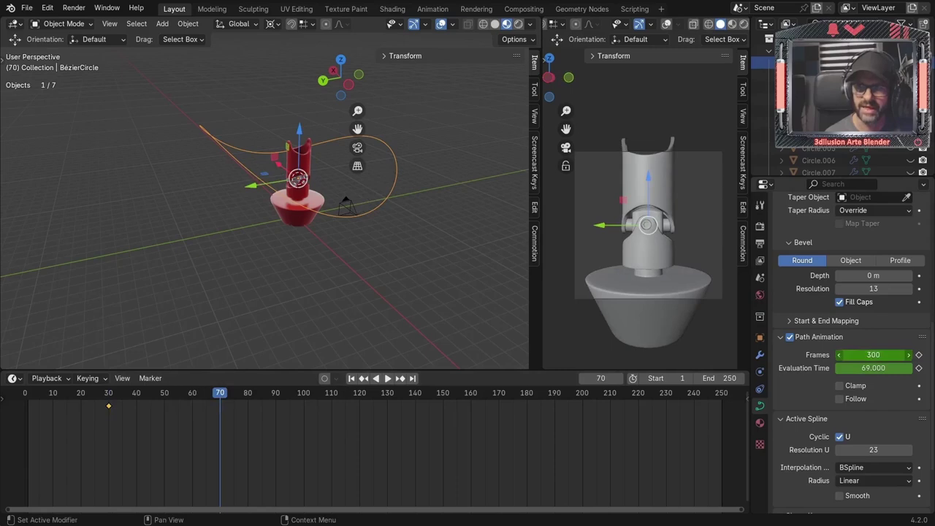
click(876, 354)
text(1000)
key(Return)
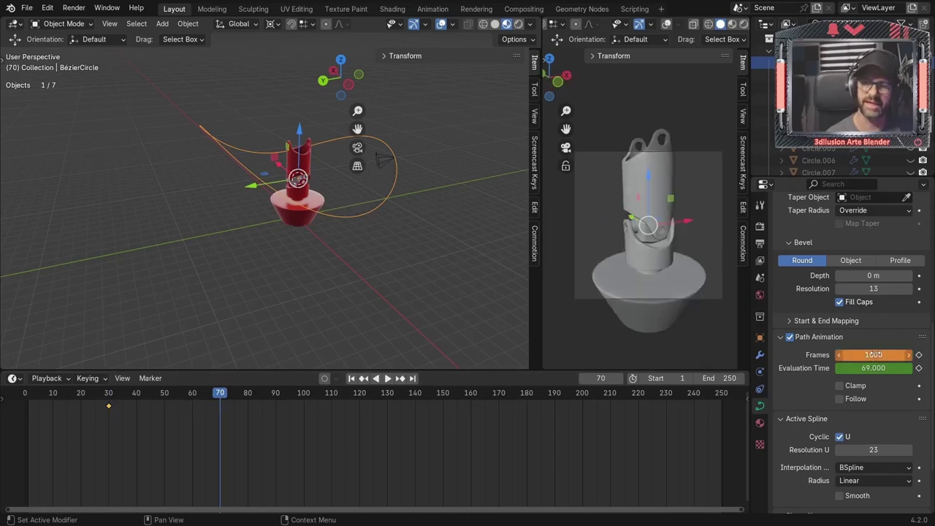
click(919, 355)
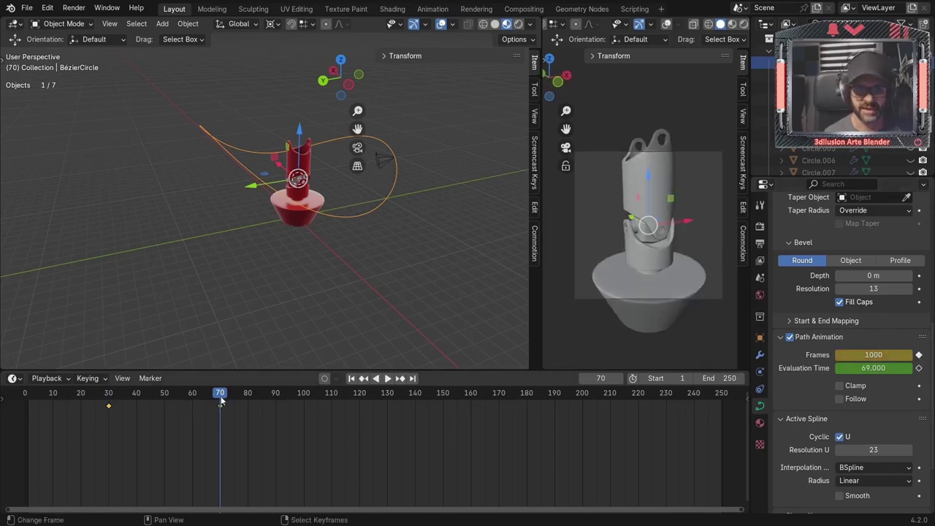
drag(221, 400, 362, 400)
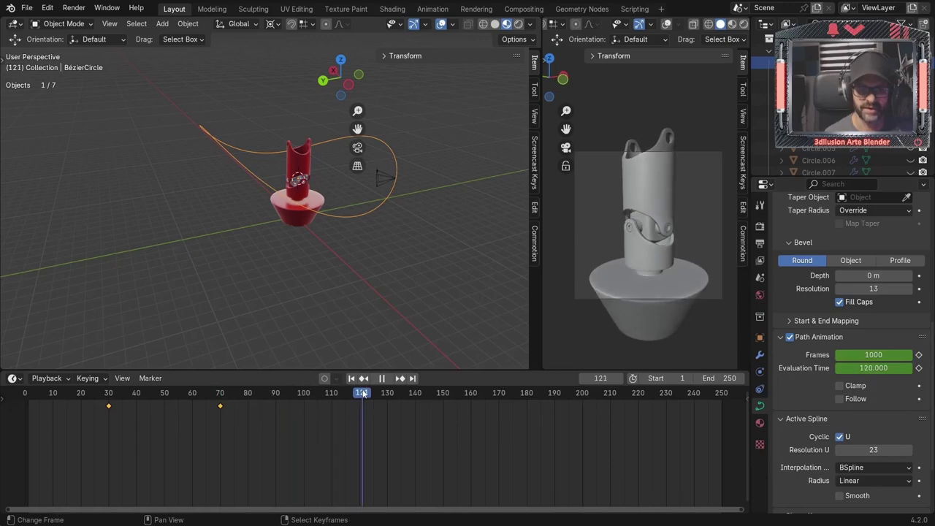
click(919, 355)
click(874, 355)
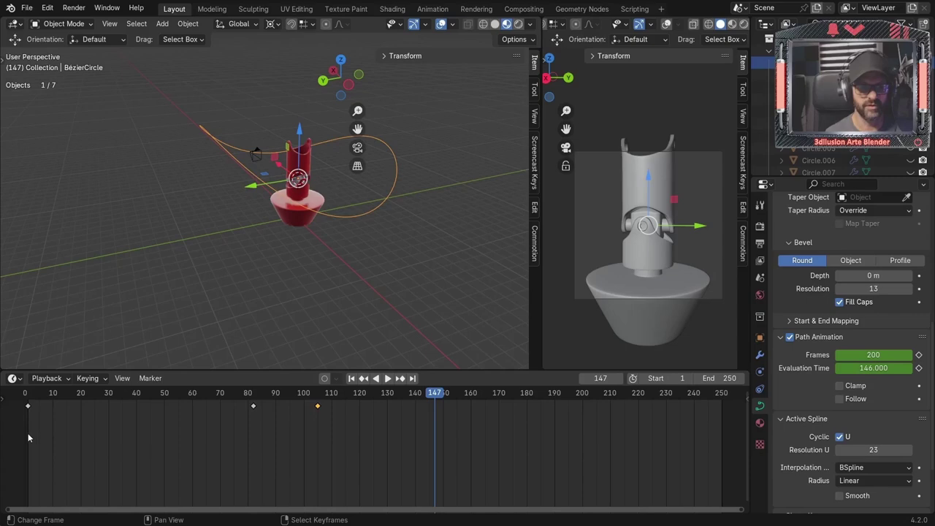
key(shift+Left)
key(space)
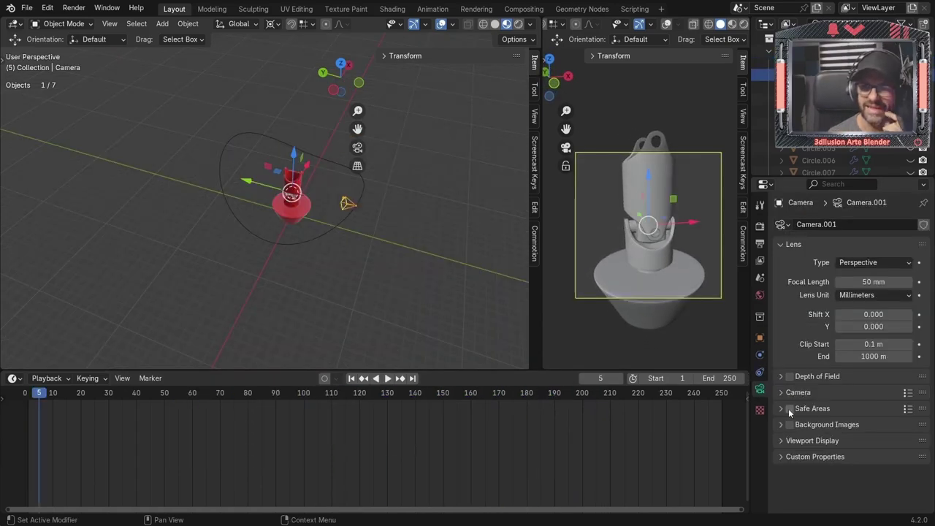
Enable Safe Areas with title-safe margins 0.603 × 0.677 and action-safe 0.100, previewing playback.
click(781, 409)
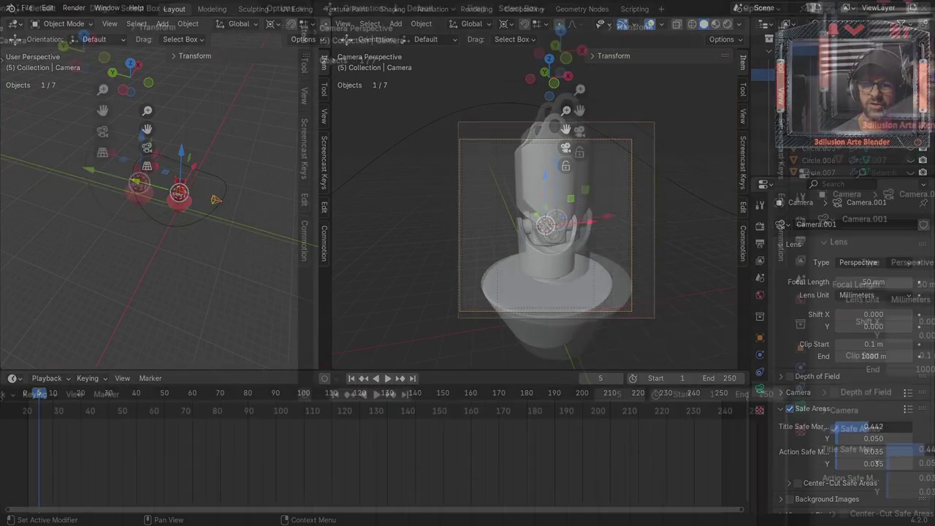
drag(874, 426, 901, 426)
key(space)
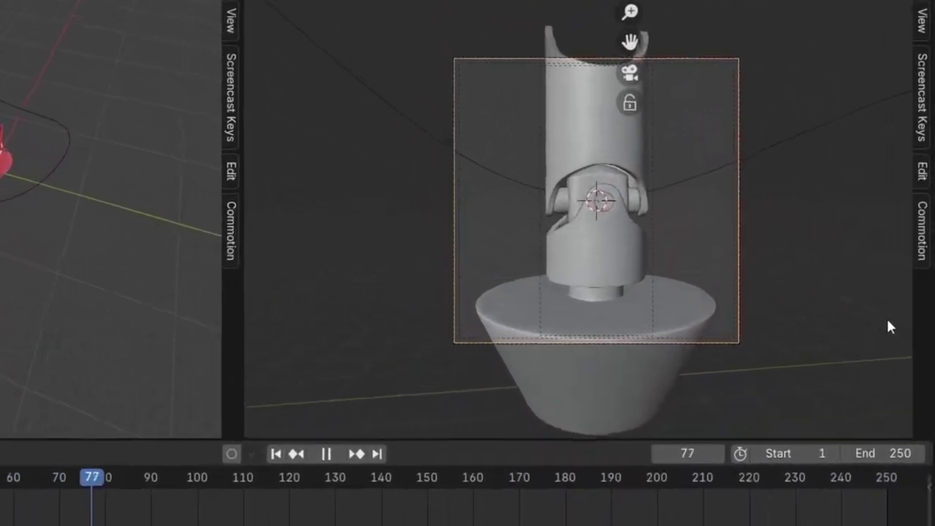
key(space)
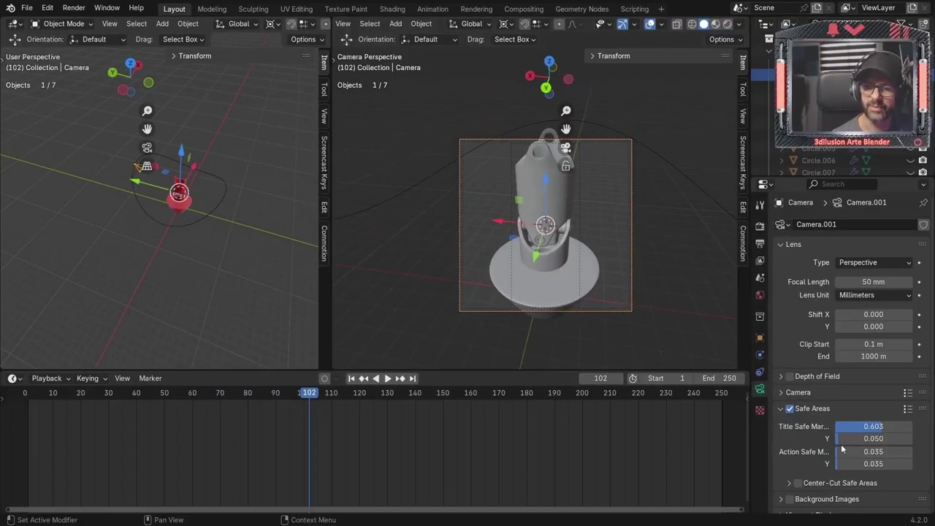
drag(841, 440, 879, 439)
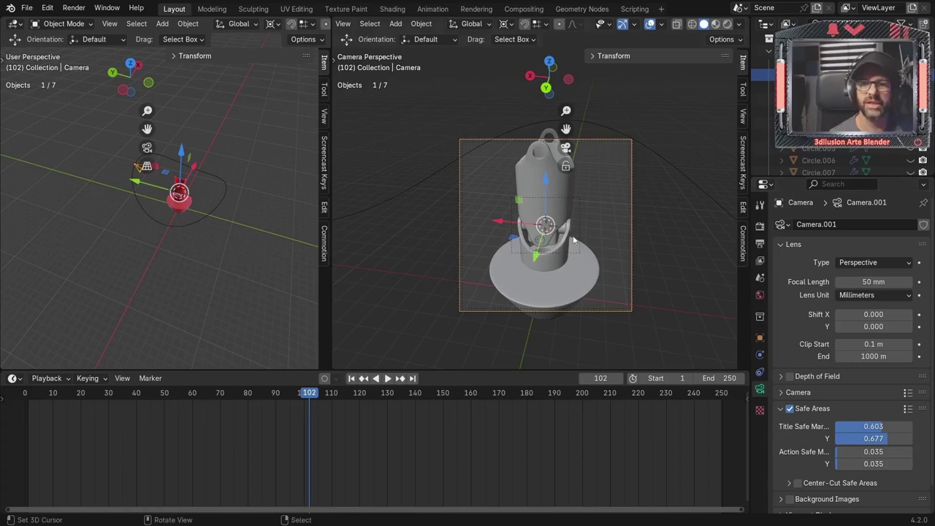
key(space)
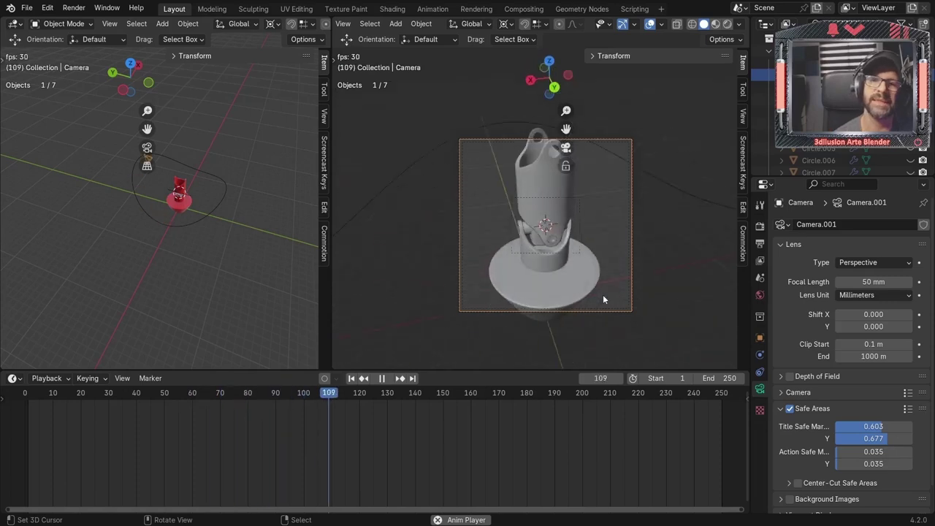
key(space)
mouse_move(873, 452)
mouse_down()
mouse_move(895, 451)
mouse_move(868, 451)
mouse_up()
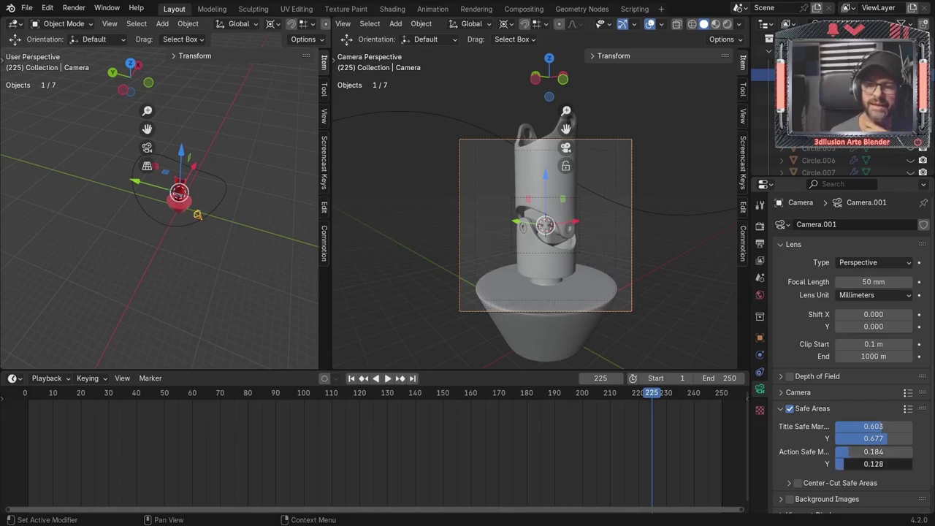
drag(873, 464, 877, 464)
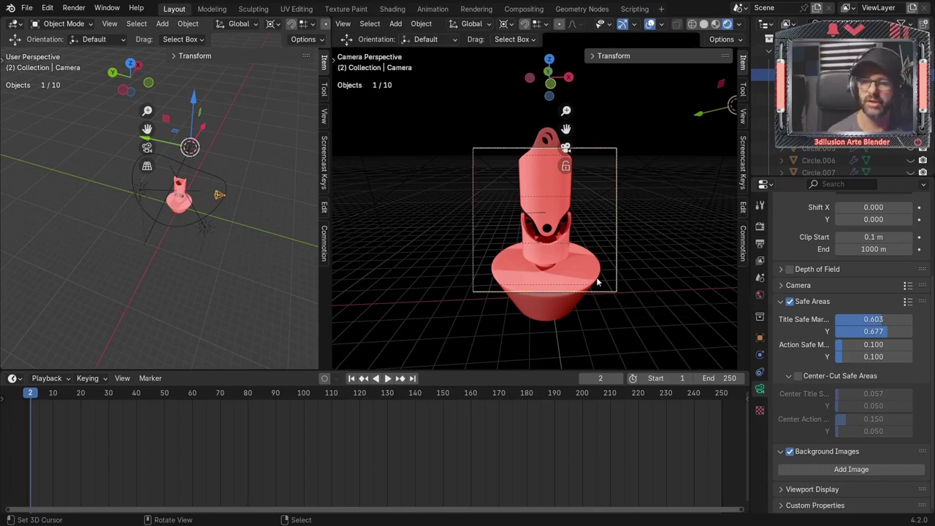
Load curso_principiante.jpg as the camera's background image and play the animation over it.
click(827, 472)
scroll(826, 468, down, 2)
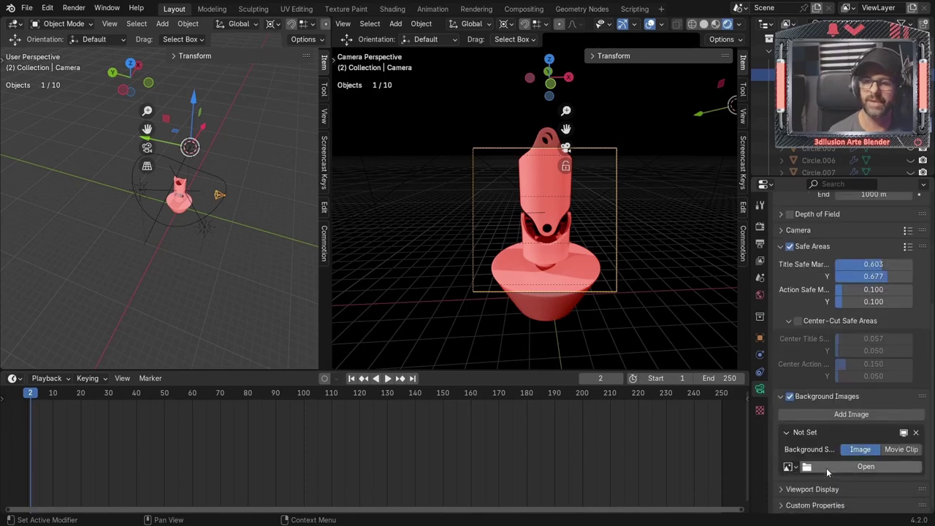
click(834, 468)
key(Return)
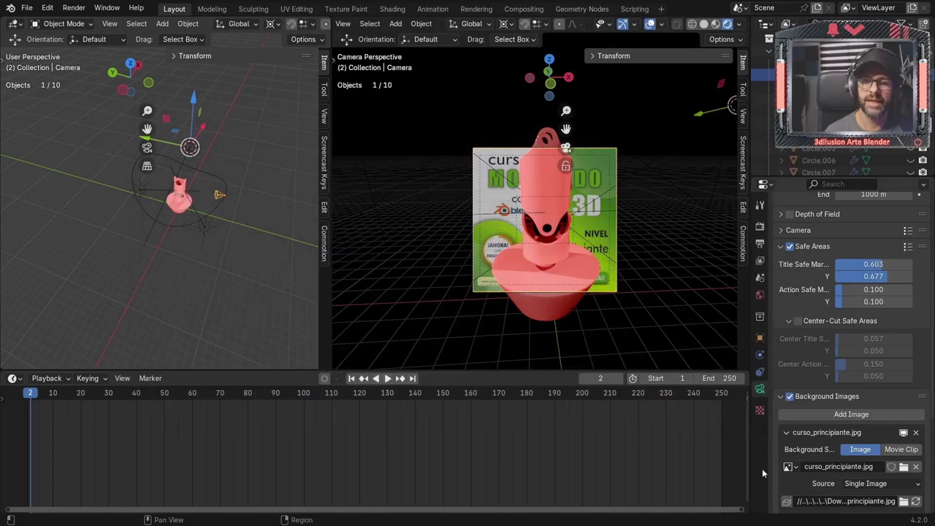
scroll(844, 438, down, 2)
scroll(841, 419, down, 2)
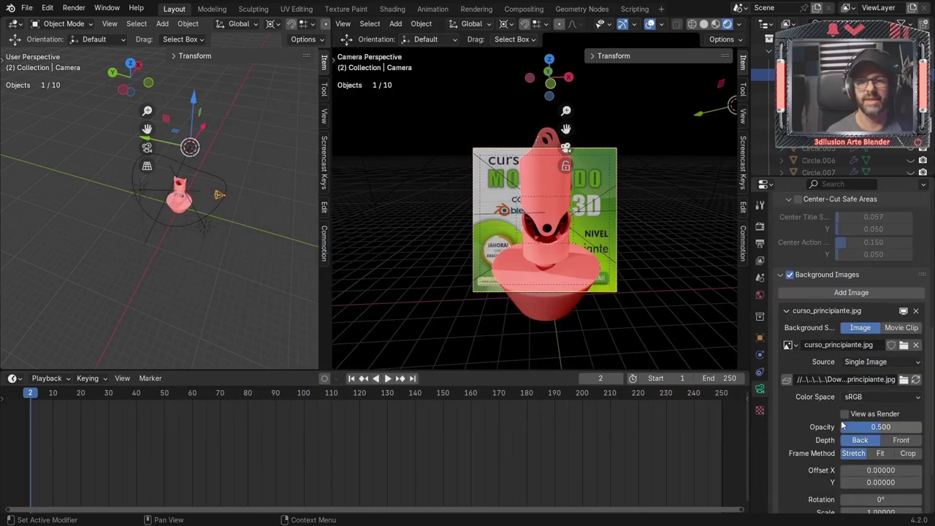
key(space)
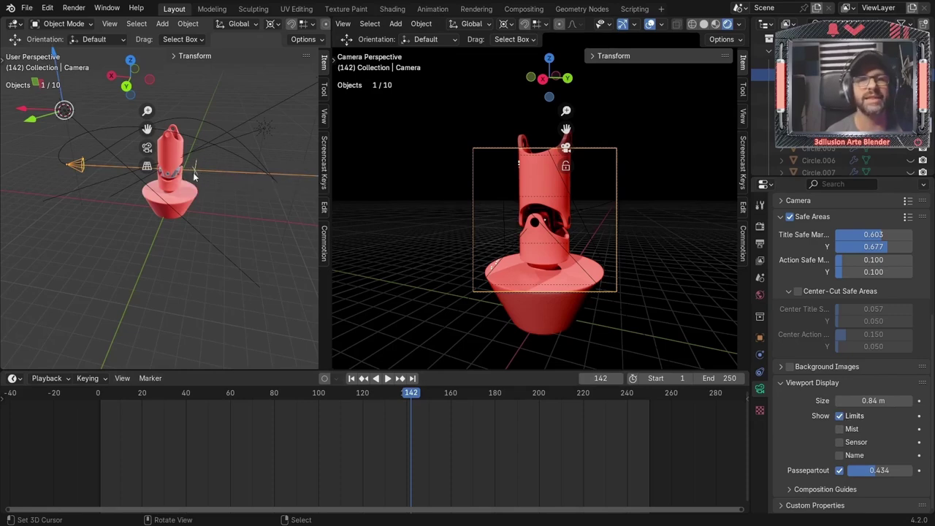
Collapse the safe areas, try the camera's mist display, and turn off its name display.
click(804, 216)
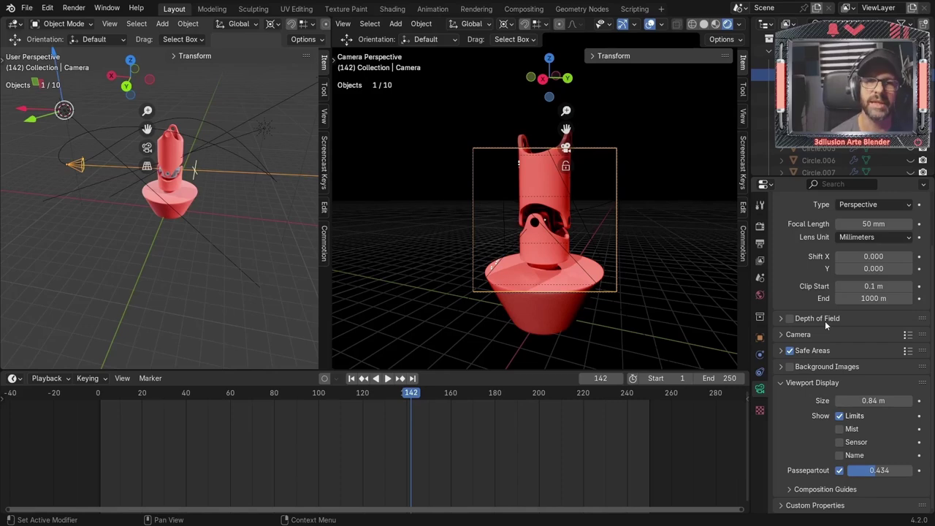
click(839, 429)
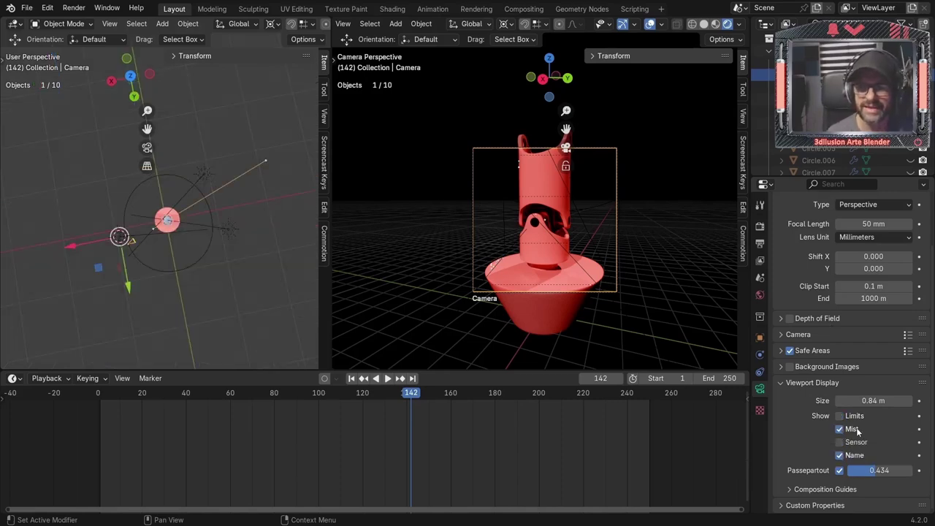
middle_drag(399, 280, 489, 125)
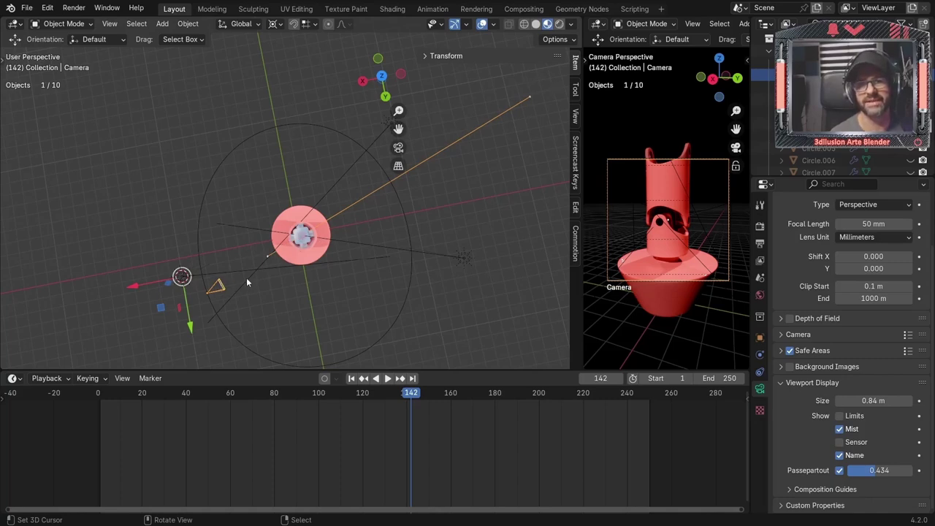
click(839, 429)
click(839, 455)
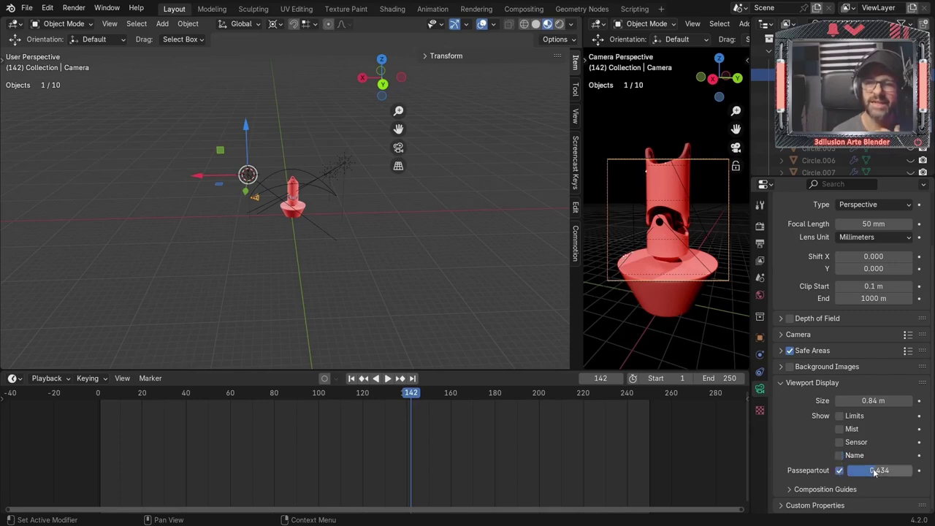
Set passepartout to 1.000, preview playback, then lower it to 0.338 to show outside the frame.
click(877, 471)
text(1)
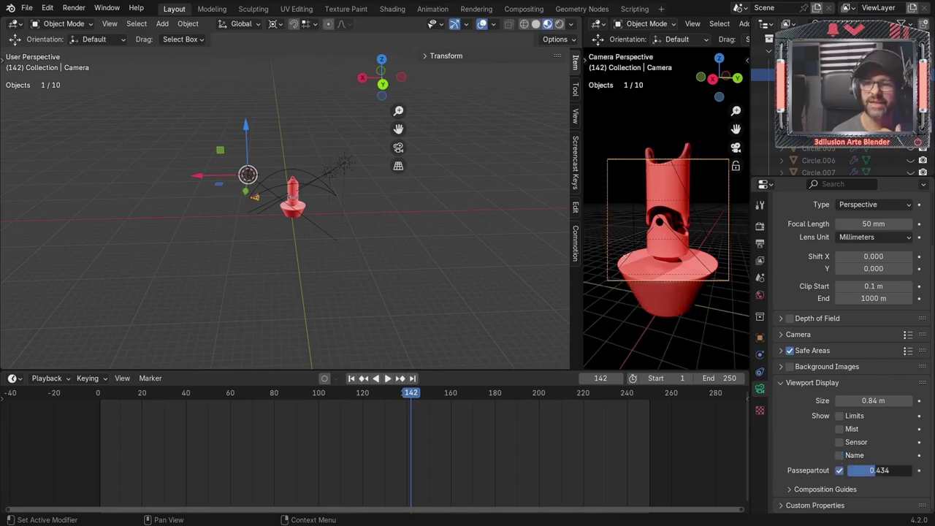
key(Return)
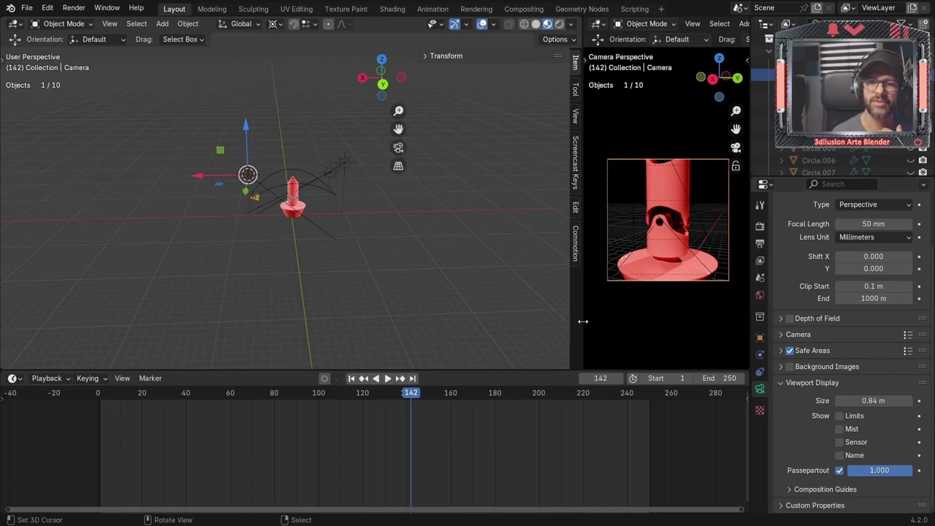
drag(583, 321, 413, 310)
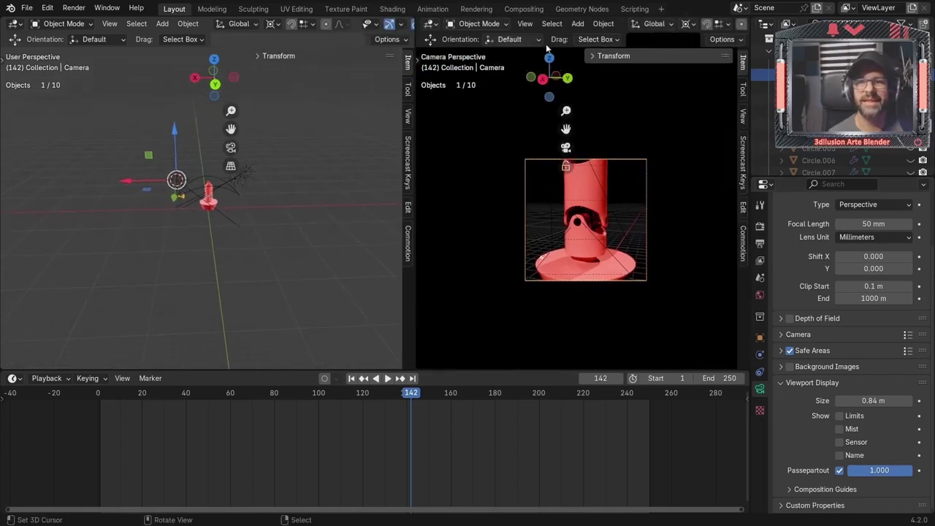
key(space)
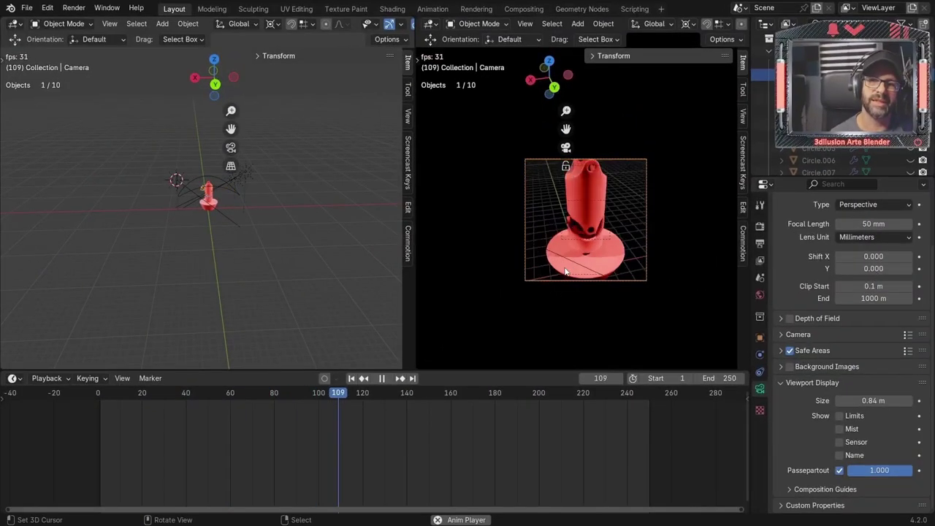
key(space)
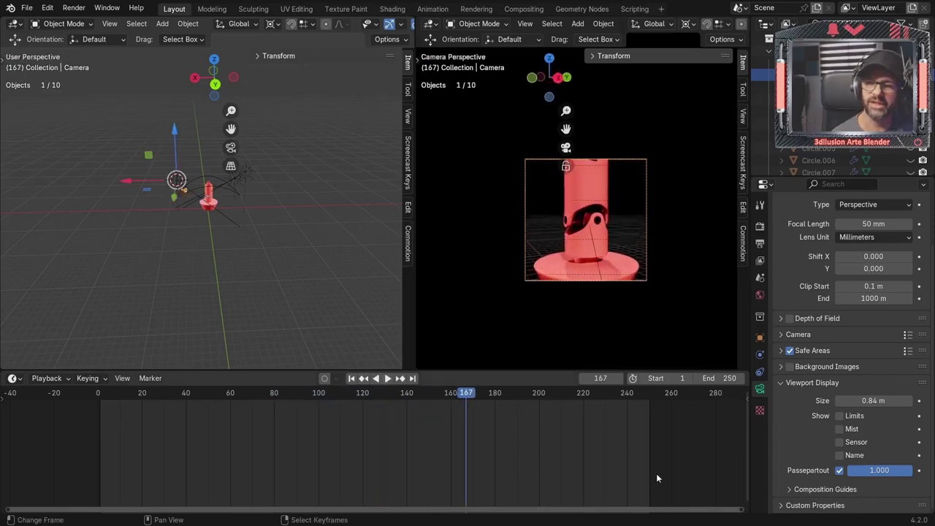
drag(879, 470, 840, 470)
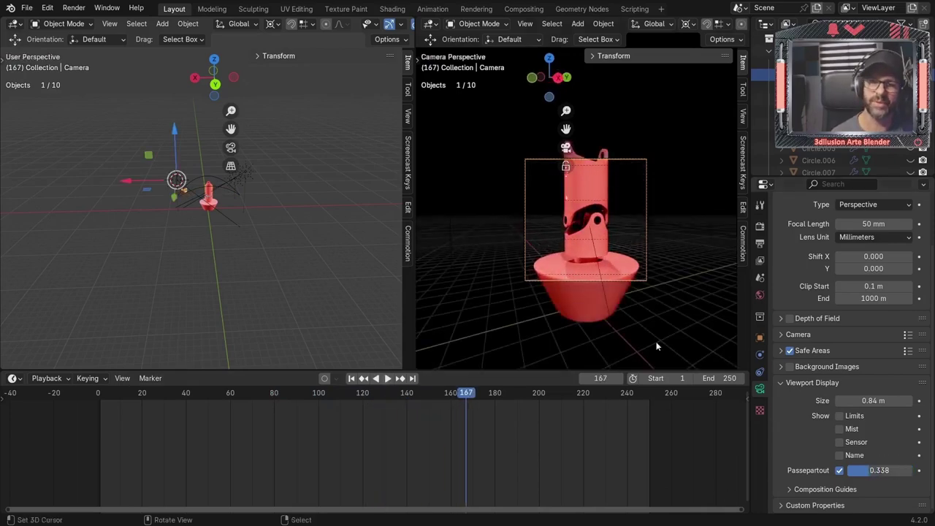
key(space)
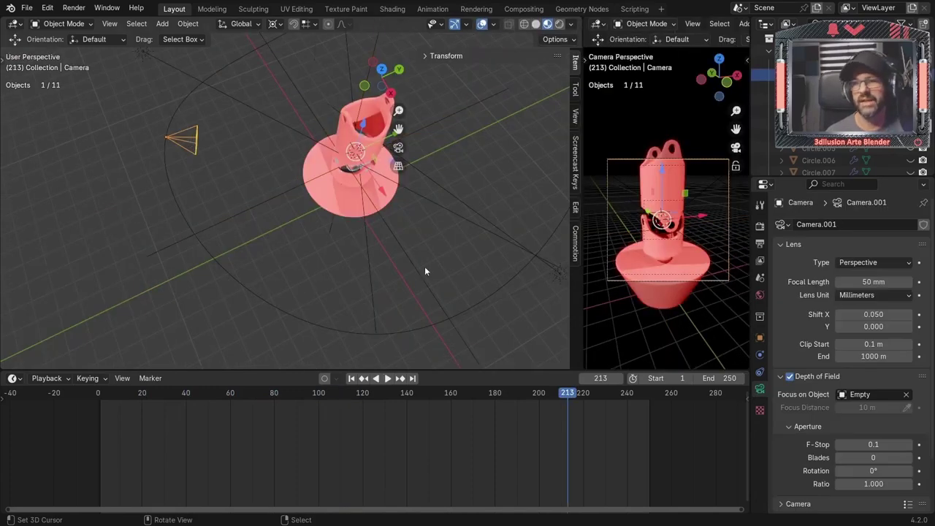
Select Camera.001 and try different focal lengths, settling on 58 mm.
click(186, 139)
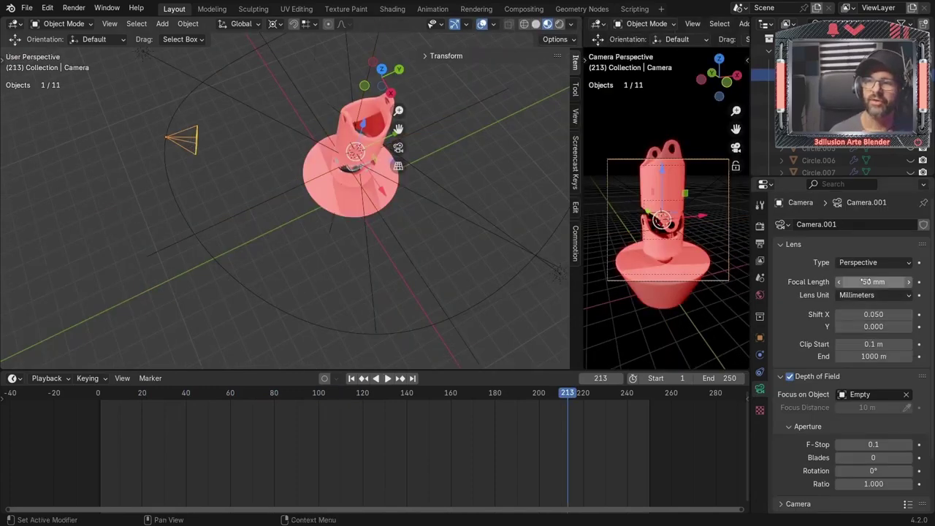
drag(869, 282, 888, 282)
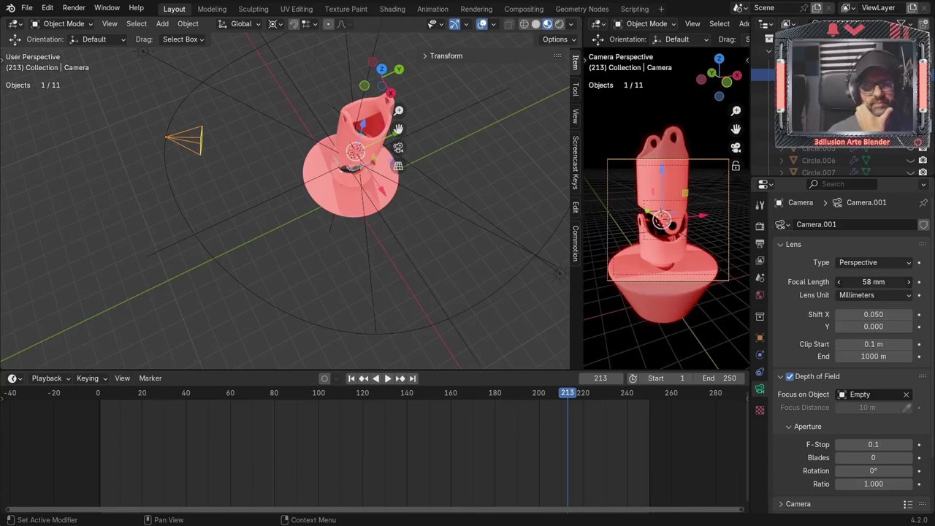
drag(874, 281, 862, 281)
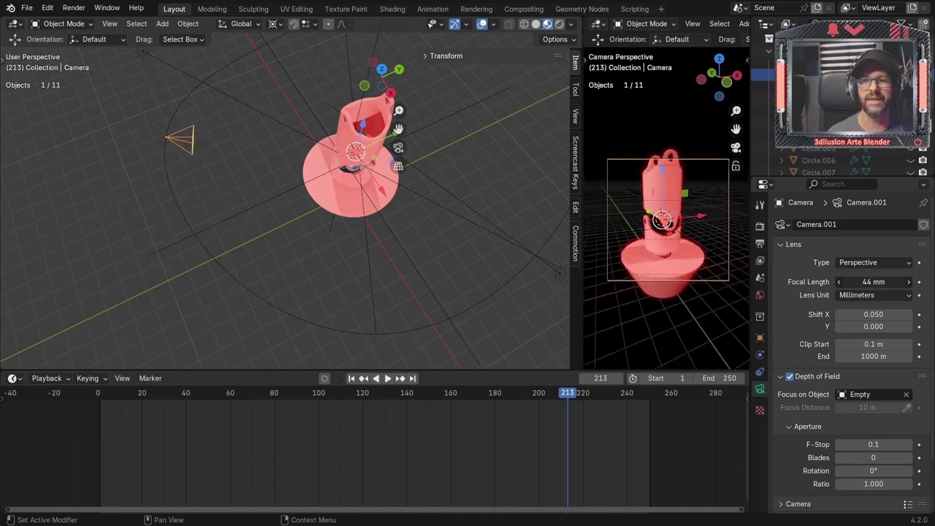
drag(874, 281, 877, 282)
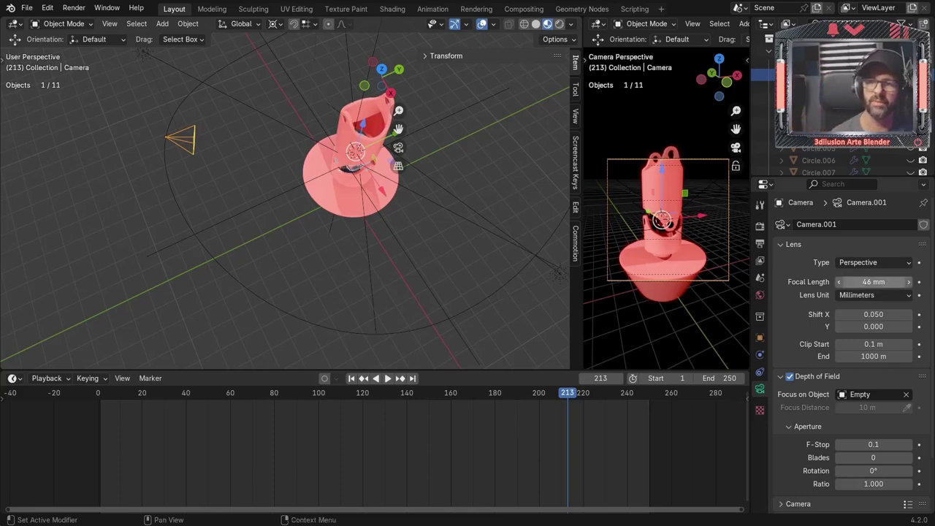
mouse_move(889, 282)
mouse_down()
mouse_move(869, 281)
mouse_move(913, 282)
mouse_move(840, 281)
mouse_move(900, 281)
mouse_move(884, 281)
mouse_up()
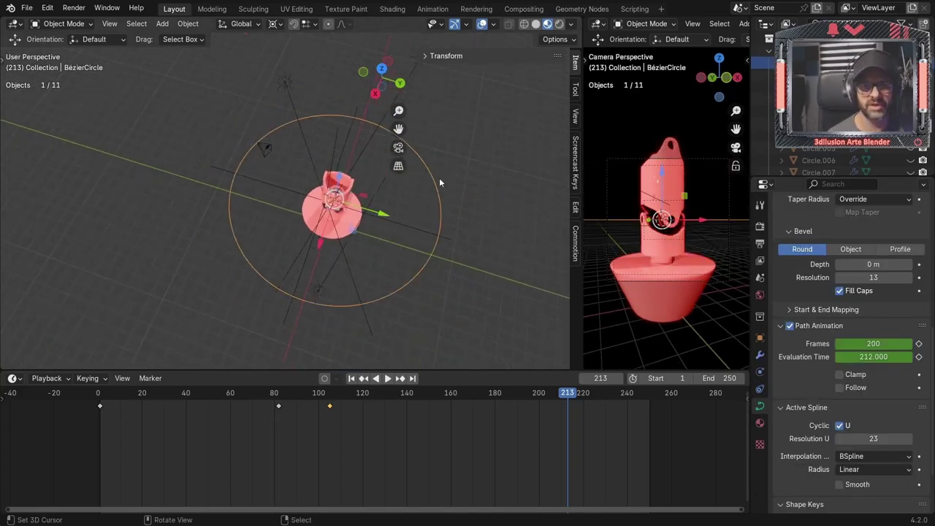
Uncheck Cyclic U on the BézierCircle to open the path, then preview the camera animation.
scroll(861, 398, down, 3)
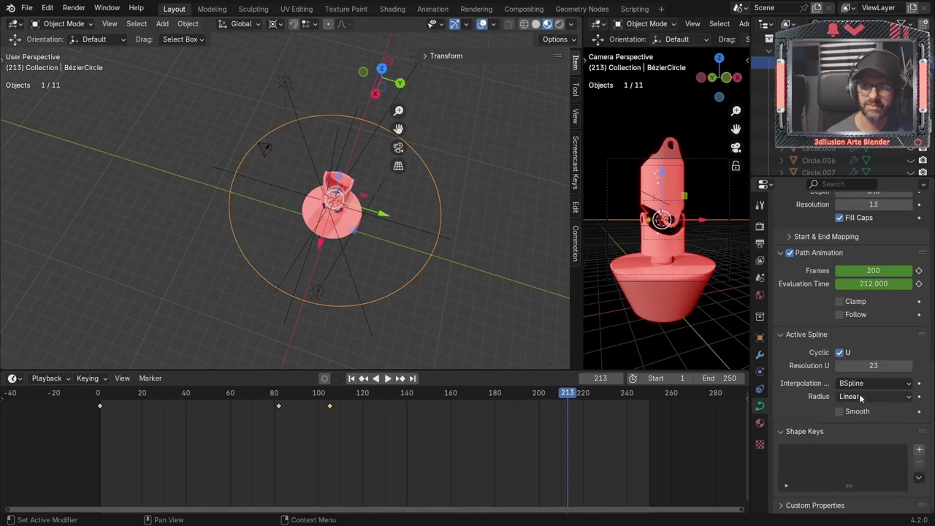
scroll(824, 338, up, 2)
scroll(774, 431, up, 5)
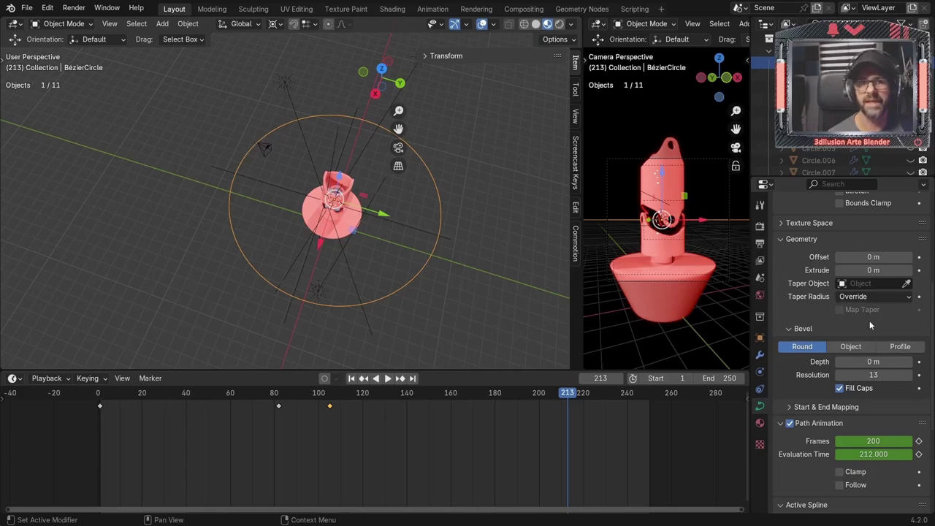
scroll(869, 325, down, 1)
scroll(870, 325, down, 4)
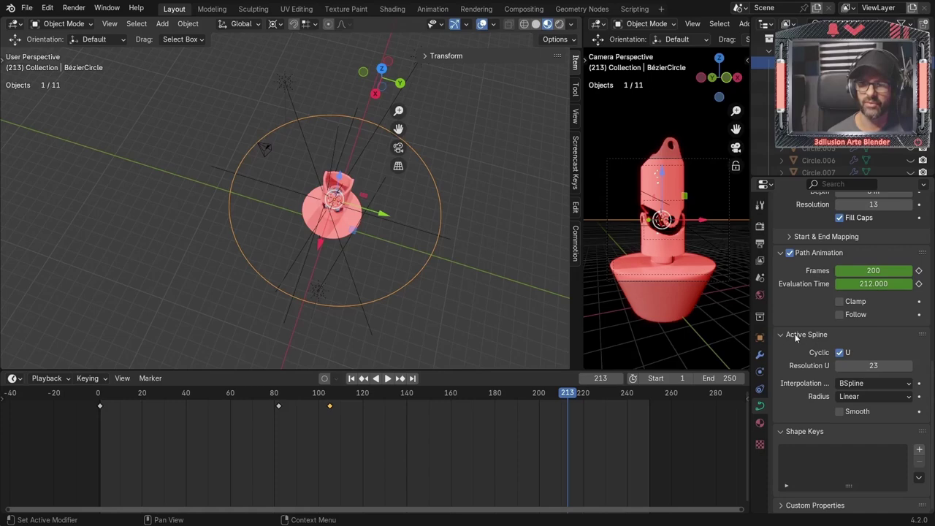
click(841, 354)
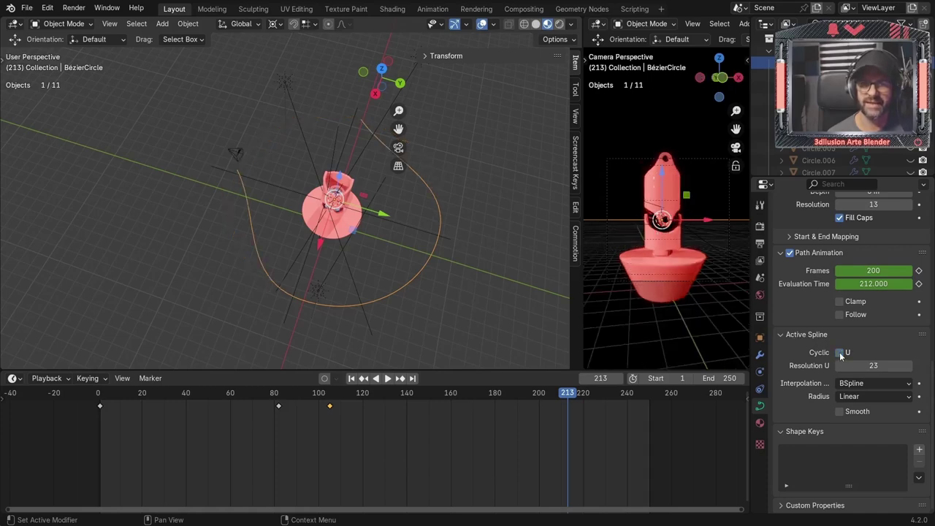
key(space)
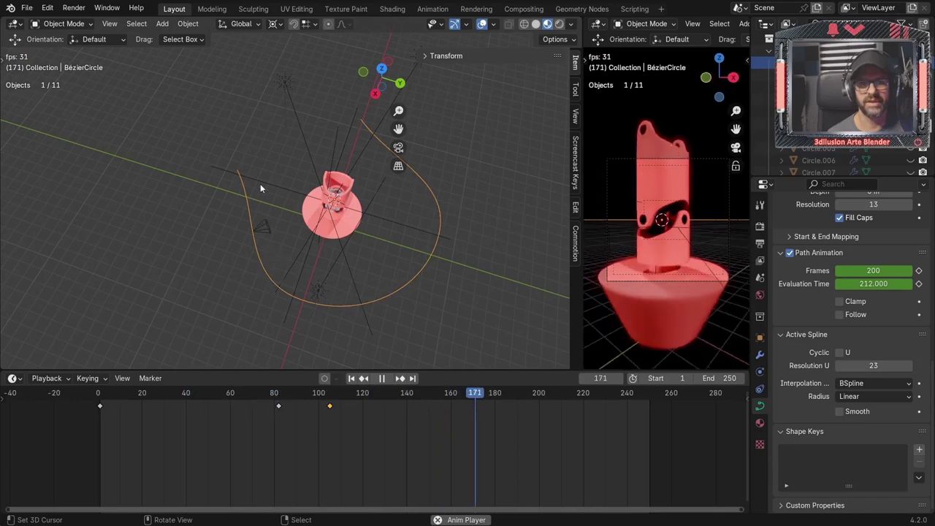
key(space)
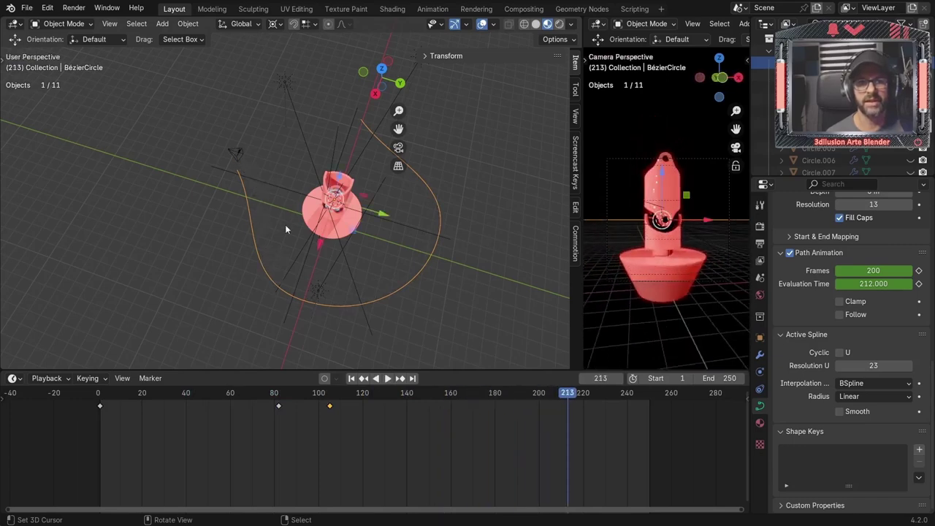
In Edit Mode from Top view, extrude two new points from the path's end.
middle_drag(285, 224, 440, 254)
key(Tab)
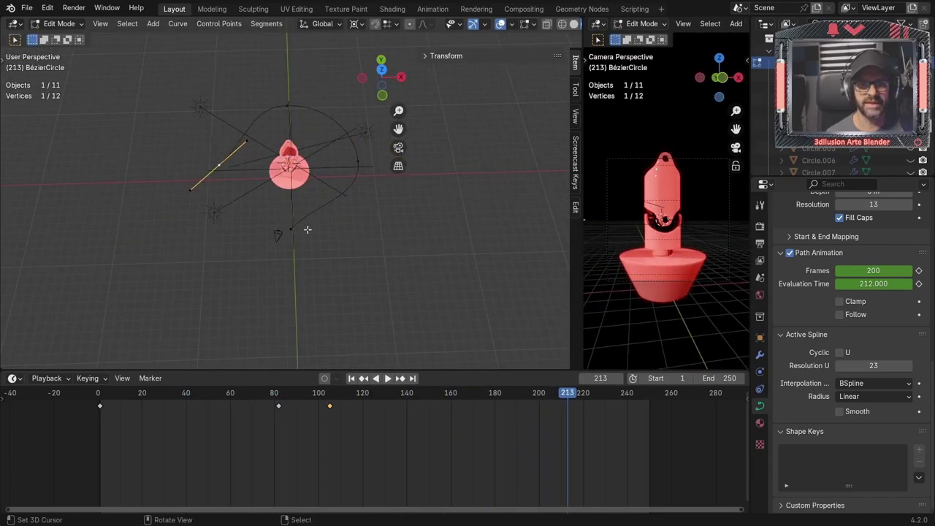
mouse_move(289, 252)
middle_down()
mouse_move(342, 253)
mouse_move(205, 185)
mouse_move(309, 248)
middle_up()
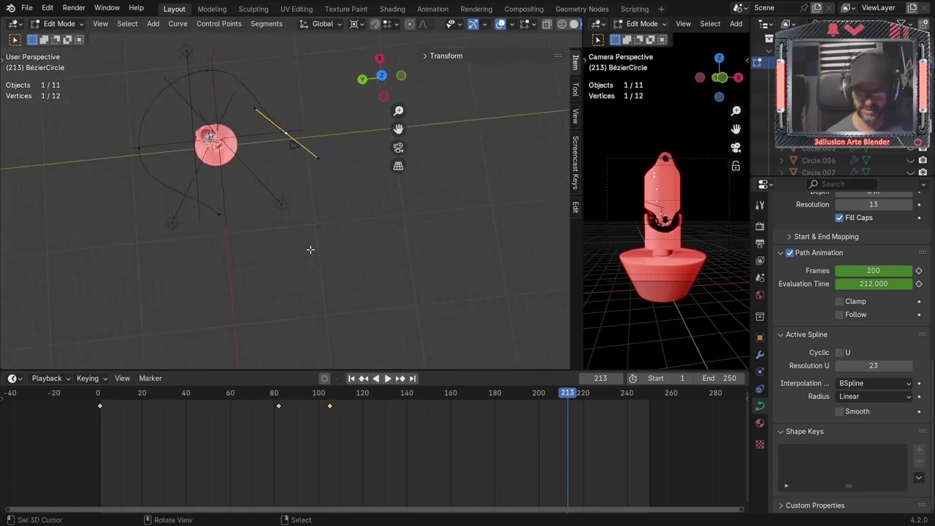
key(KP_7)
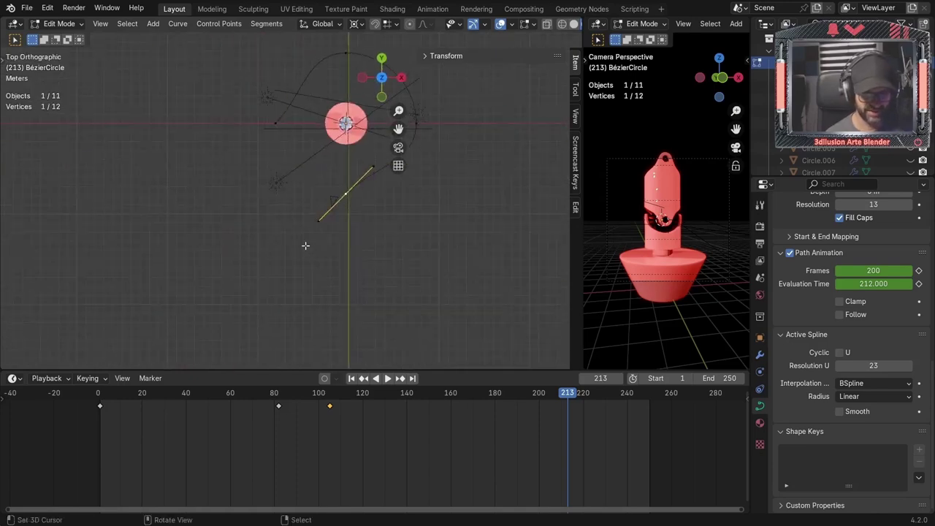
key(e)
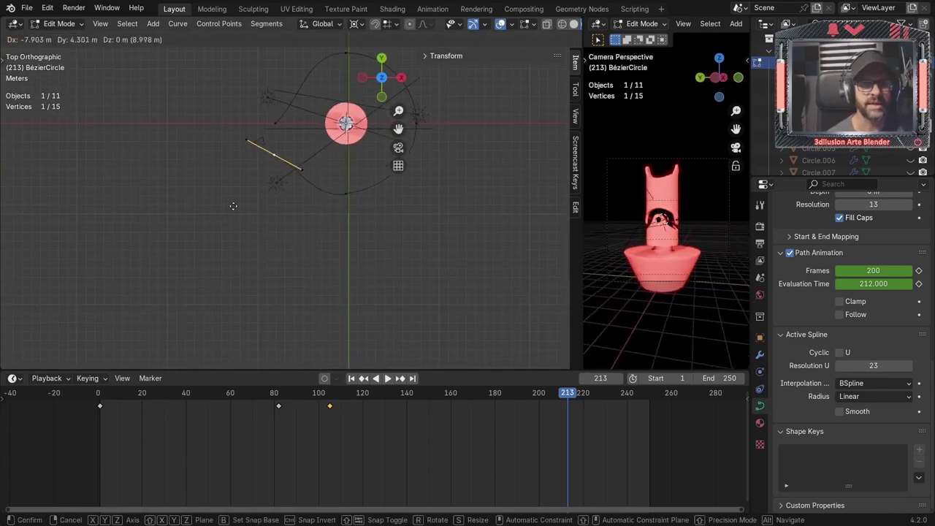
click(234, 205)
key(e)
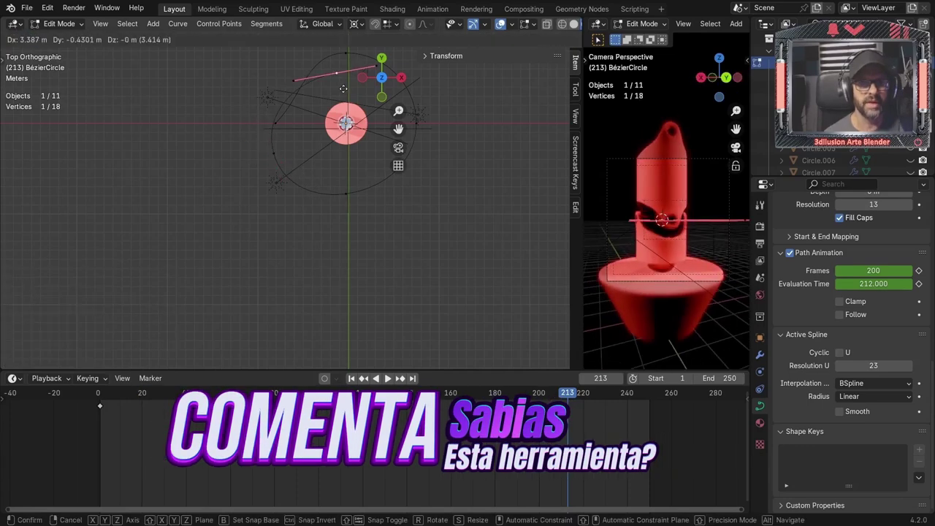
click(358, 91)
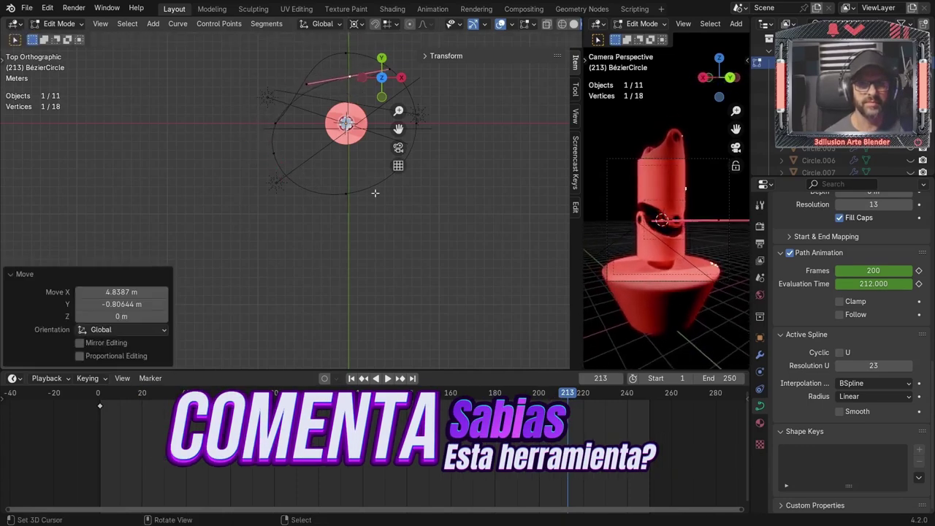
mouse_move(358, 92)
middle_down()
mouse_move(330, 150)
mouse_move(439, 245)
middle_up()
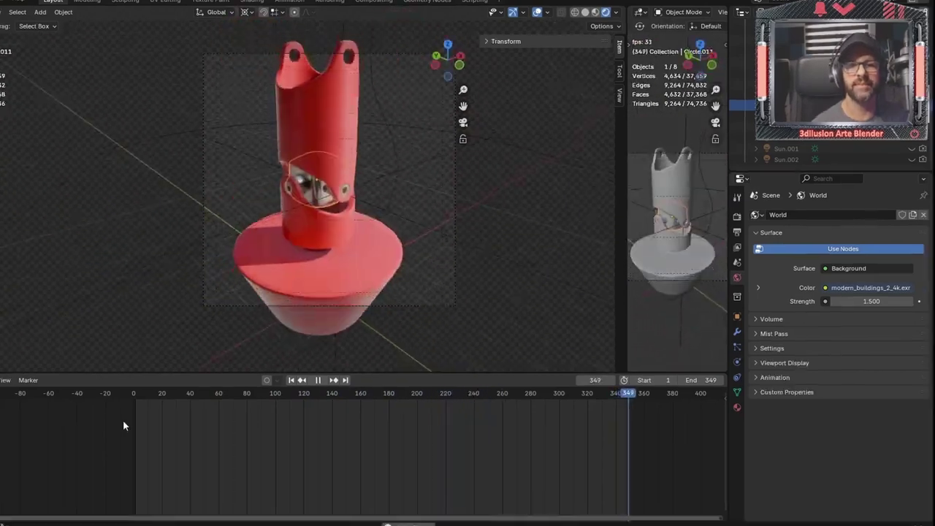
Replay the animation to preview the camera move.
key(space)
scroll(281, 214, down, 2)
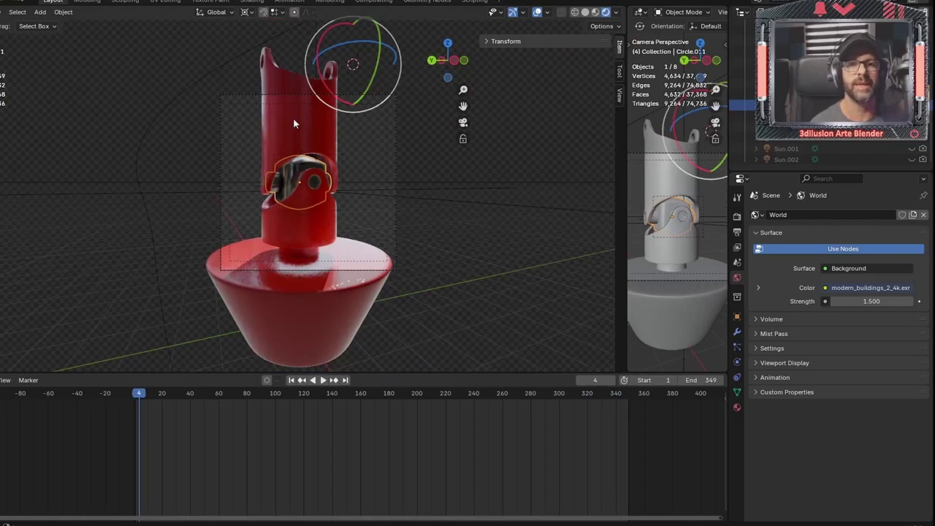
key(space)
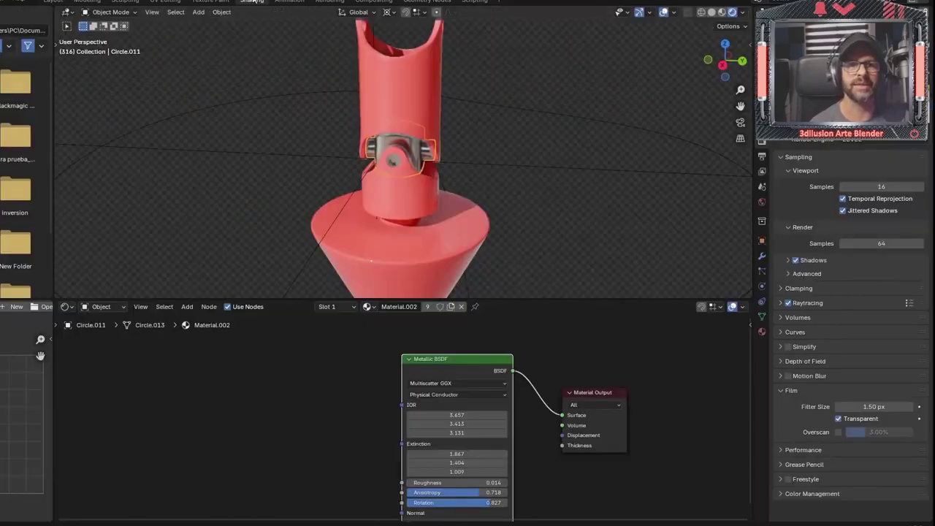
Show the World node tree and turn off film transparency to reveal the HDRI.
click(102, 306)
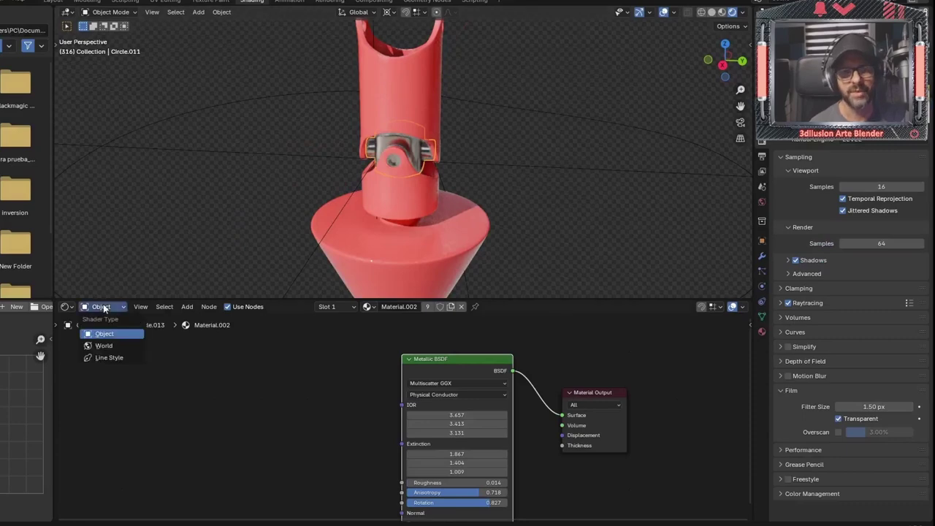
click(106, 341)
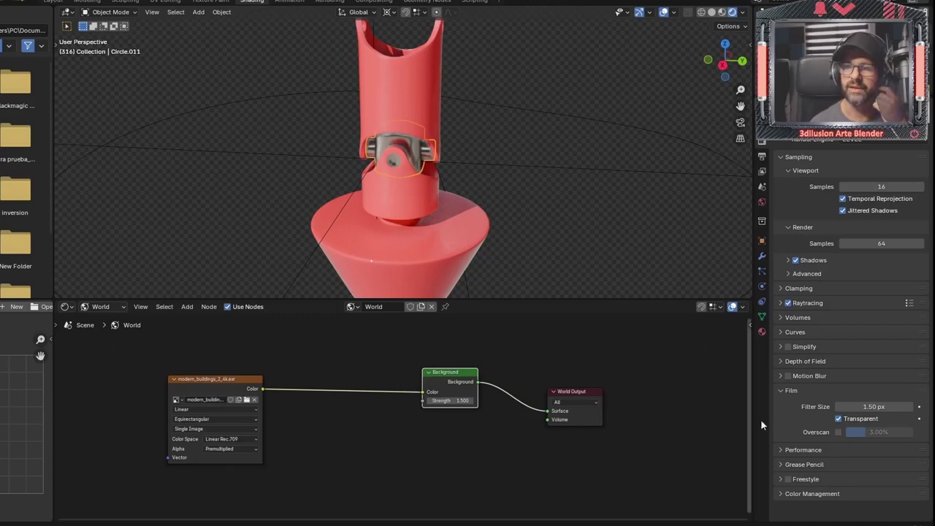
click(840, 419)
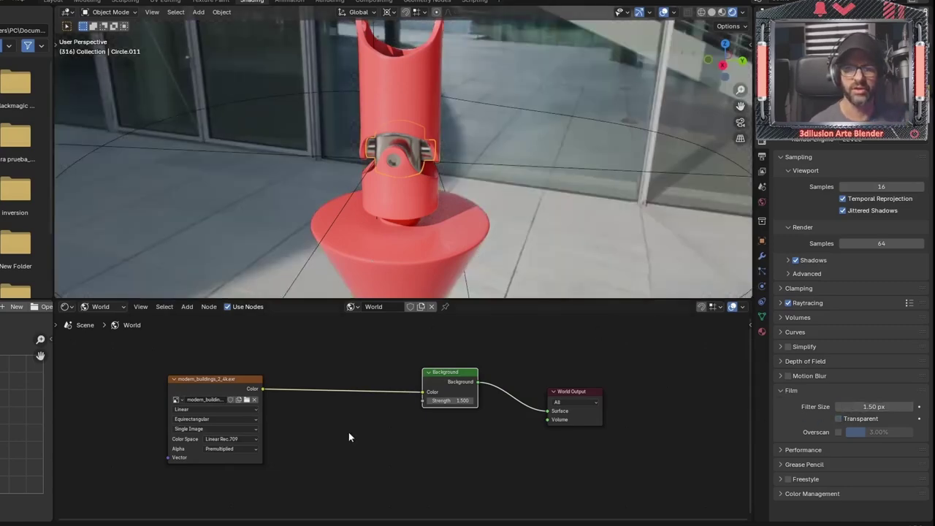
Duplicate the Background node below the original and push World Output to the right.
key(shift+d)
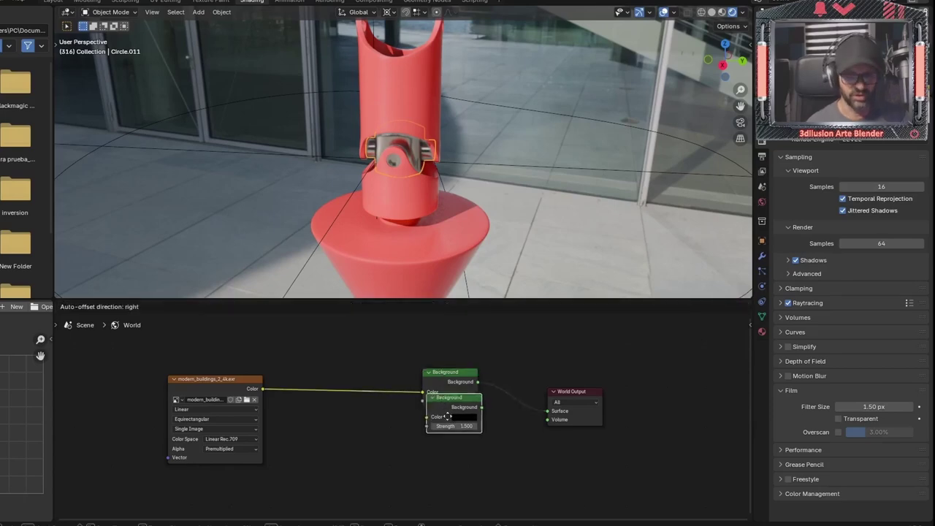
click(513, 429)
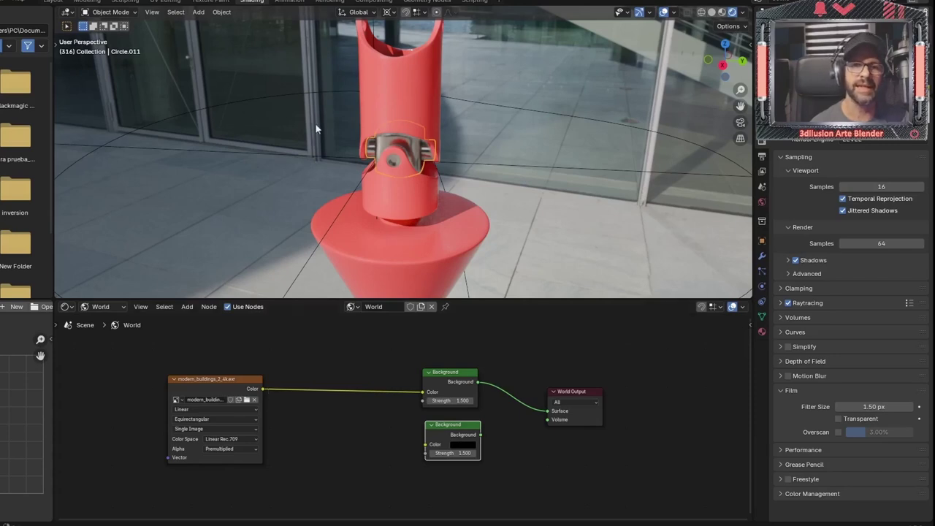
drag(446, 381, 441, 373)
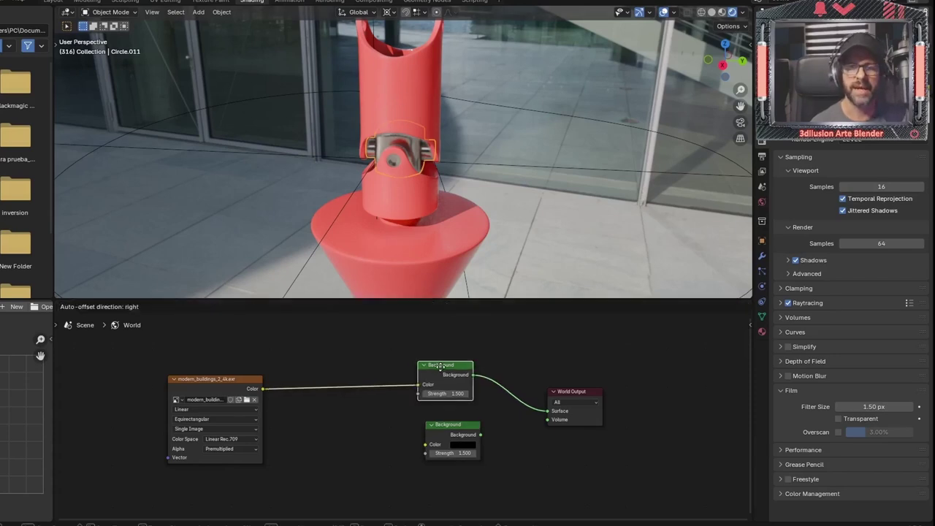
drag(580, 396, 672, 388)
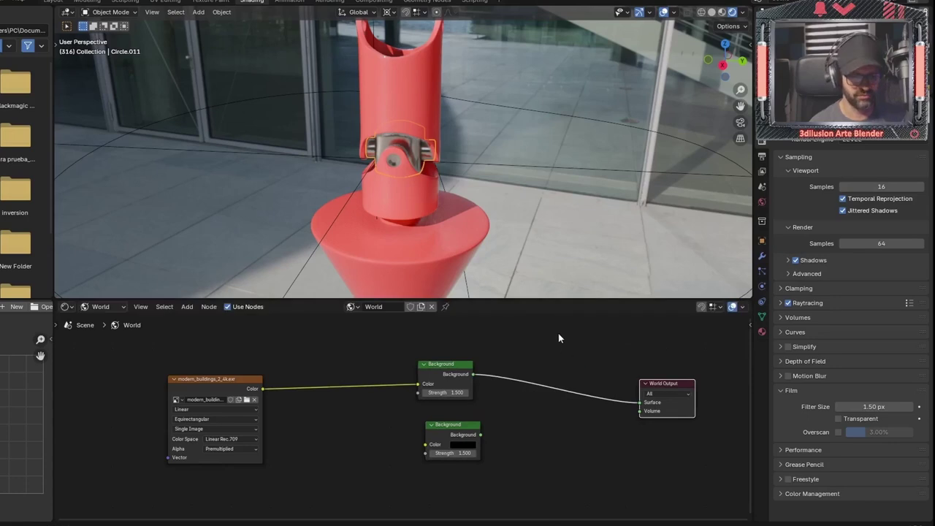
key(shift+a)
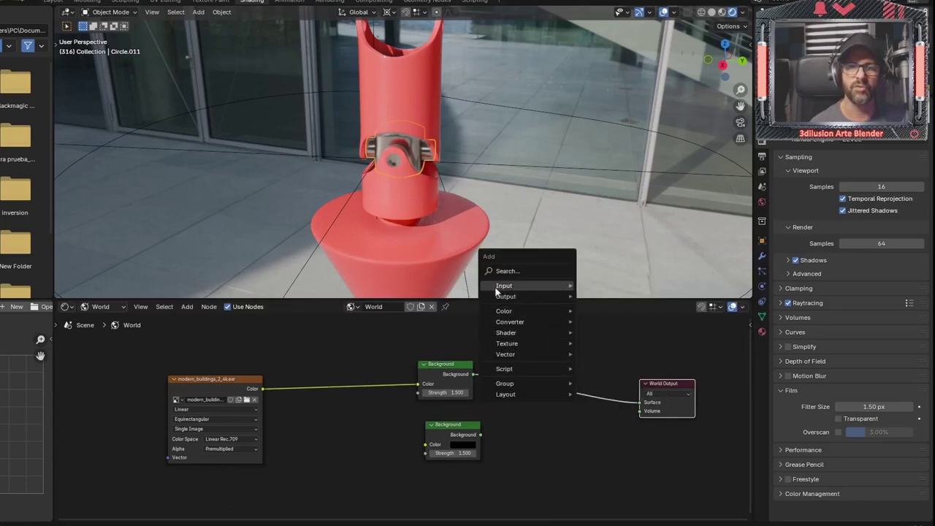
mouse_move(504, 286)
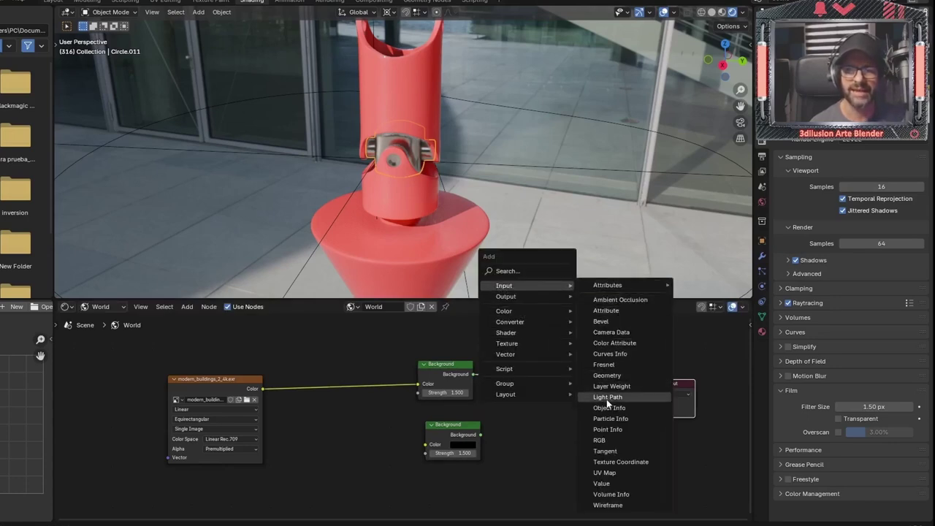
Add Light Path and Mix Shader nodes, linking Is Camera Ray to the Mix Shader Fac.
click(608, 398)
click(341, 336)
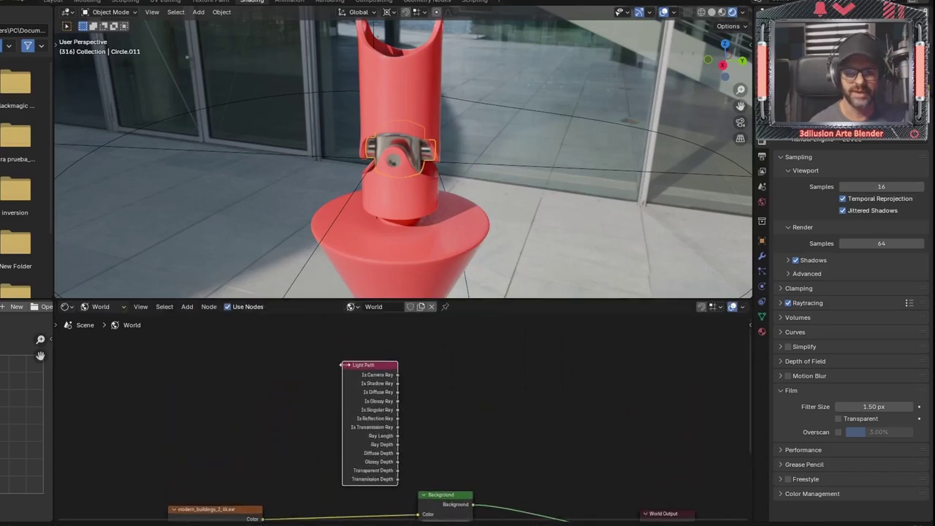
scroll(494, 457, down, 2)
key(shift+a)
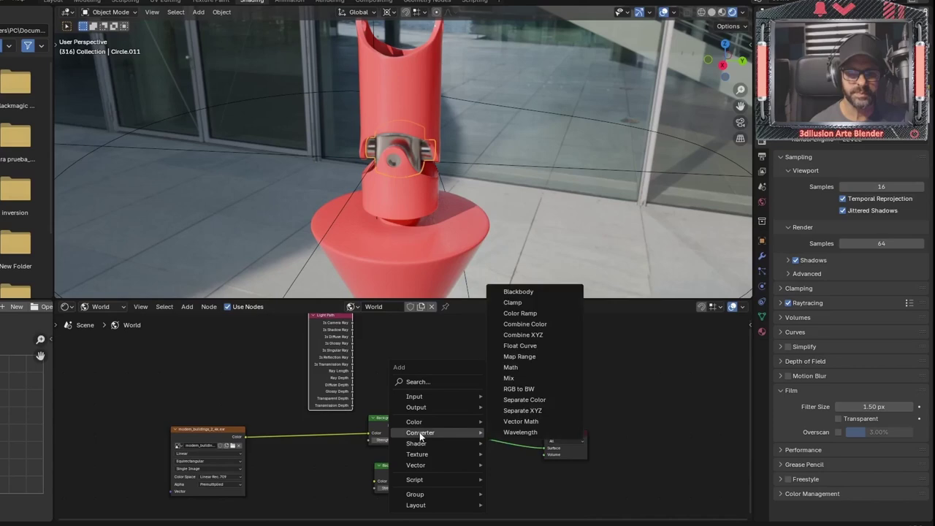
mouse_move(417, 444)
click(522, 476)
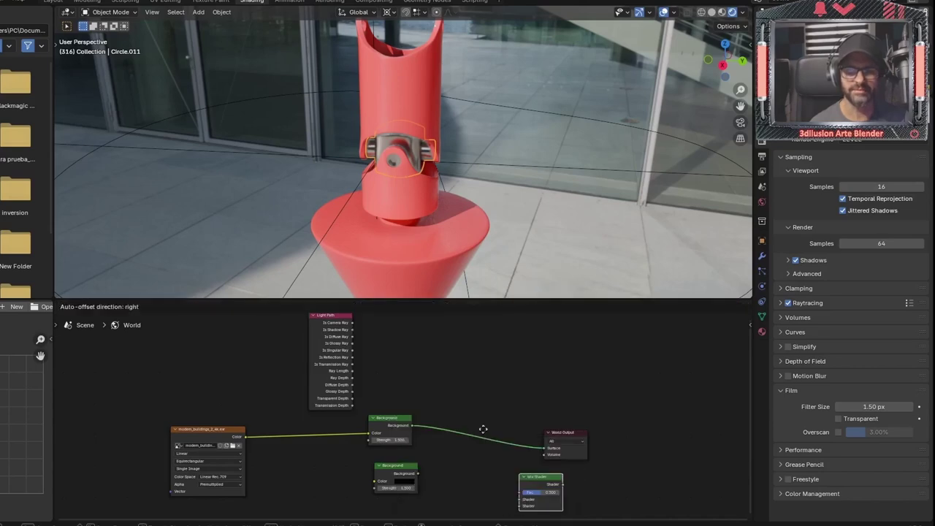
click(509, 441)
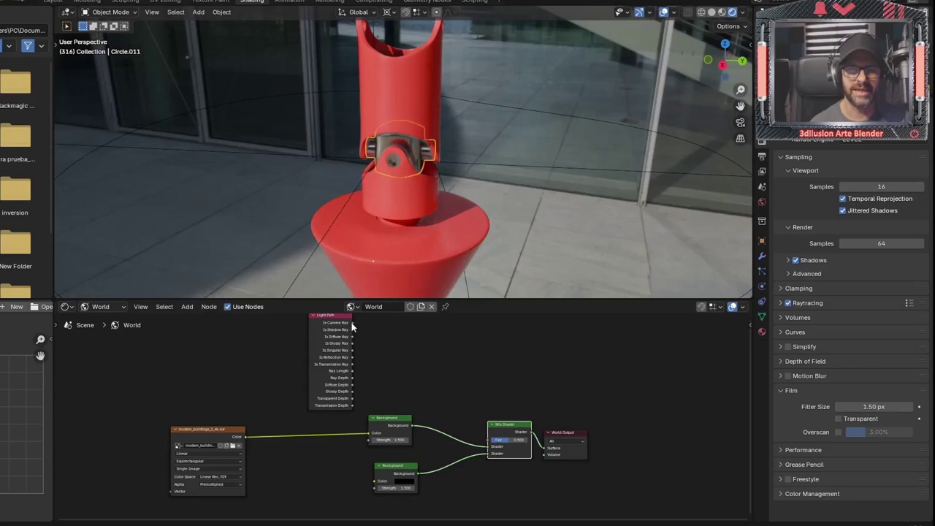
drag(351, 326, 491, 440)
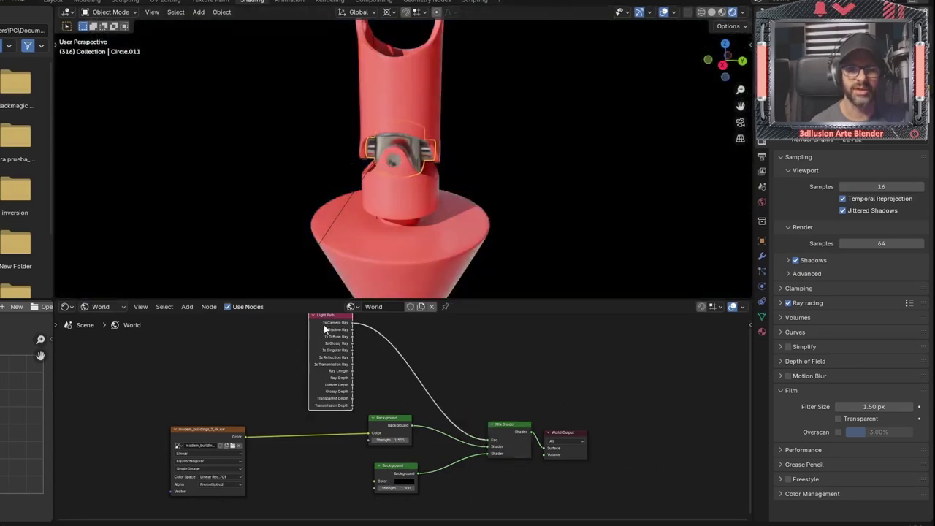
Bring the whole world tree into view and lower the first Background node's strength.
scroll(321, 343, up, 5)
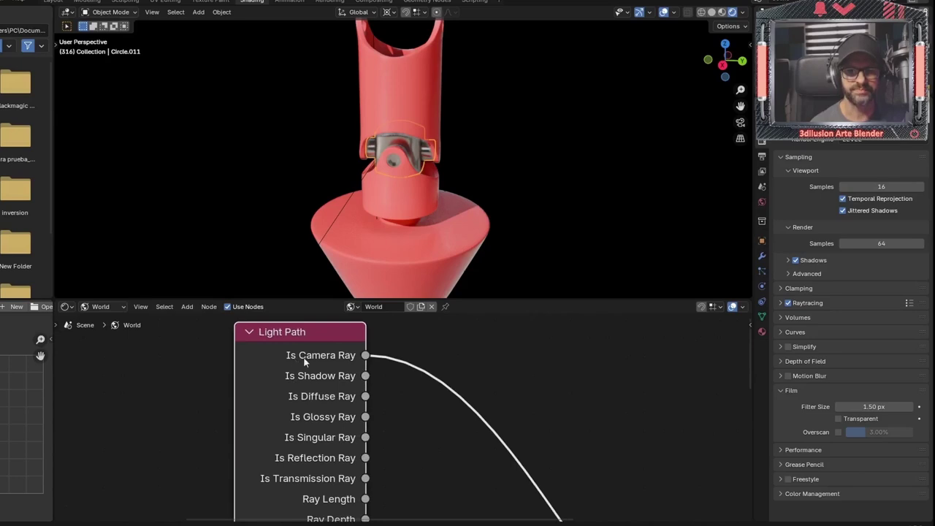
scroll(338, 420, down, 2)
scroll(314, 394, down, 3)
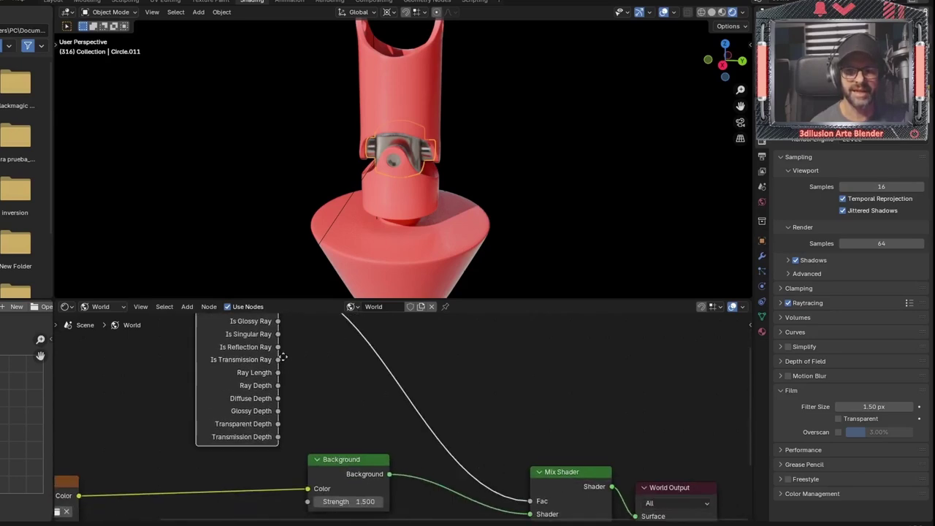
scroll(459, 474, down, 1)
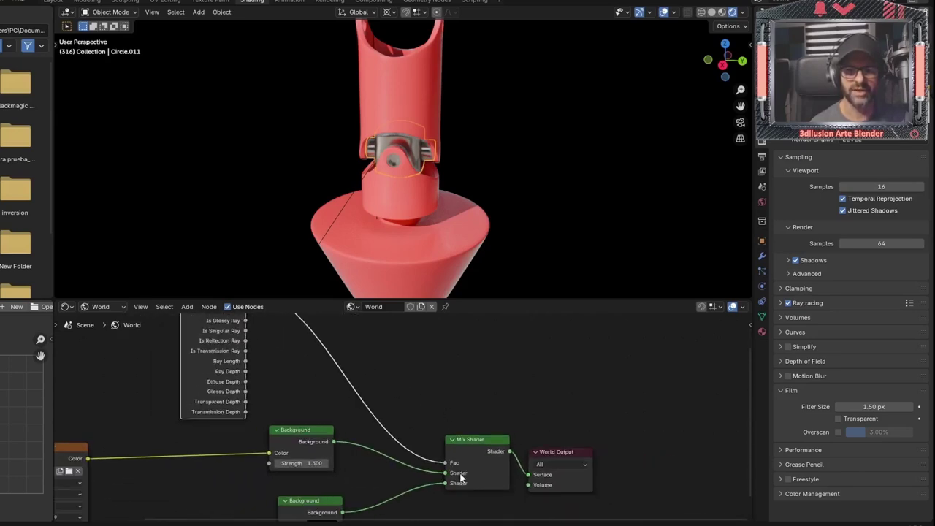
middle_drag(459, 473, 456, 424)
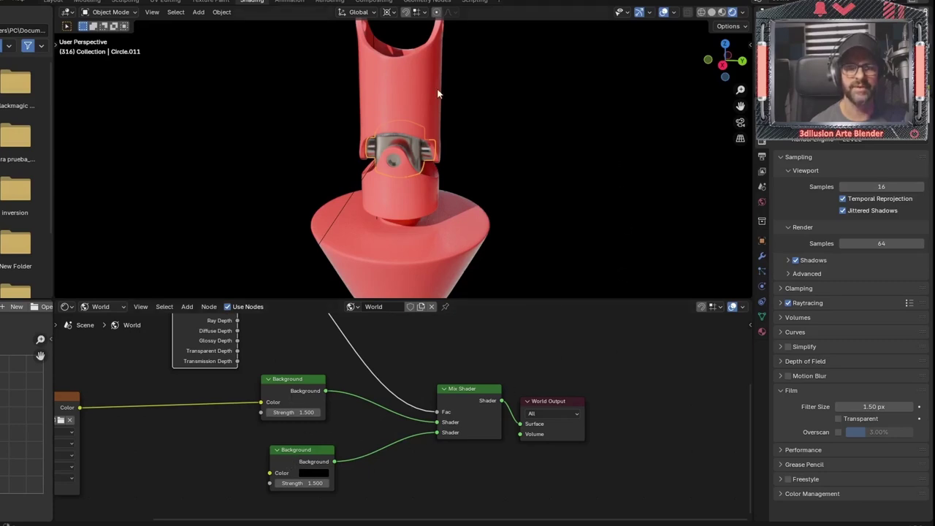
scroll(418, 177, down, 2)
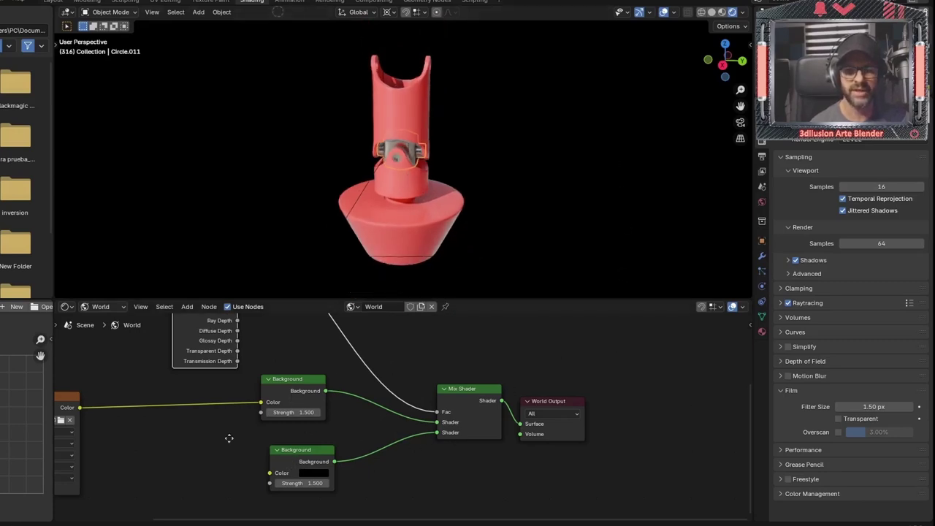
middle_drag(228, 438, 340, 444)
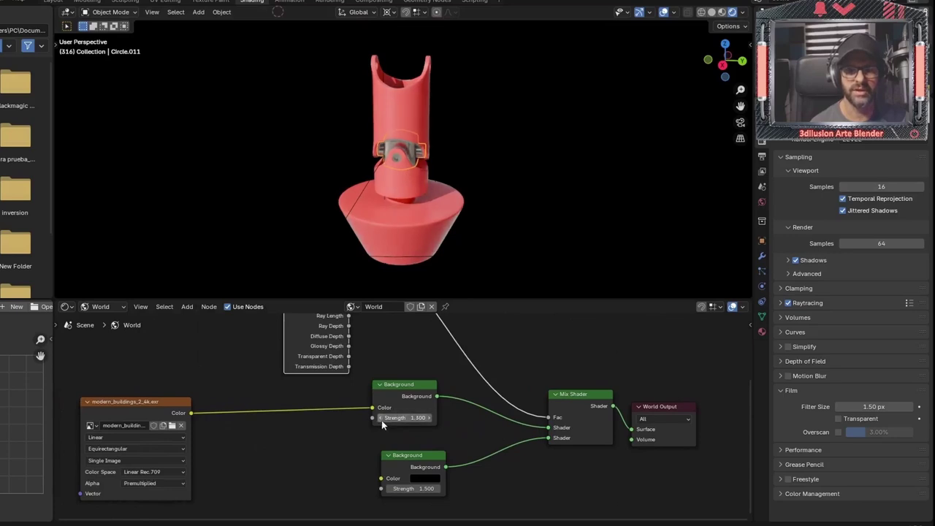
click(381, 418)
Lower the first Background node's strength further.
click(381, 419)
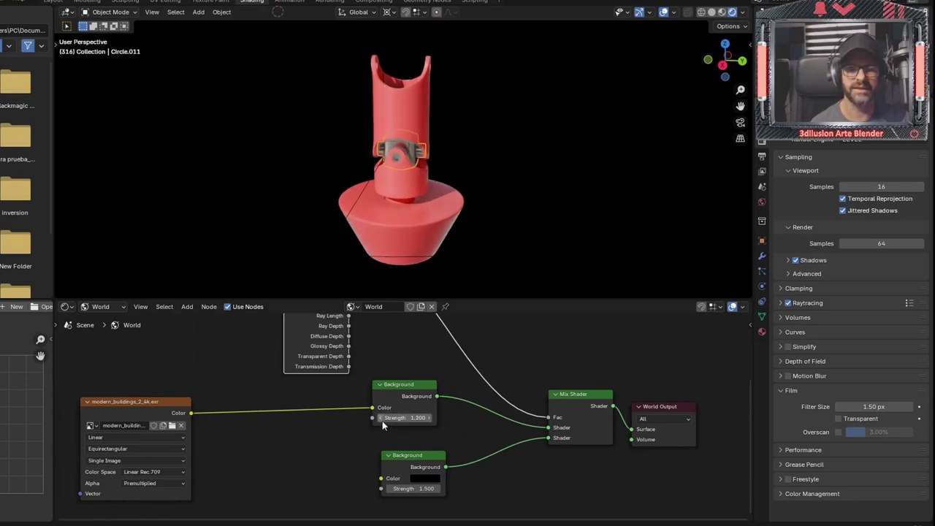
click(380, 419)
click(381, 418)
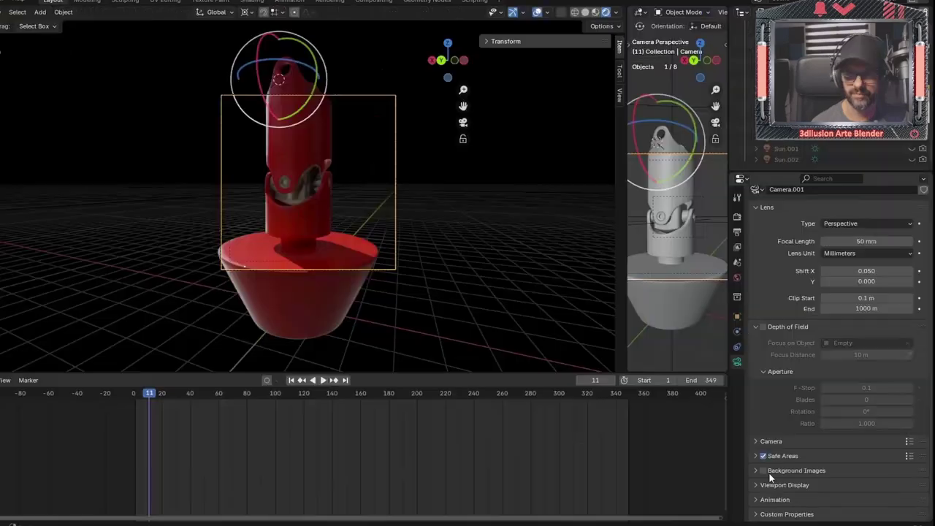
Set the camera passepartout to 1.000 and play the camera animation.
click(760, 485)
scroll(759, 482, down, 3)
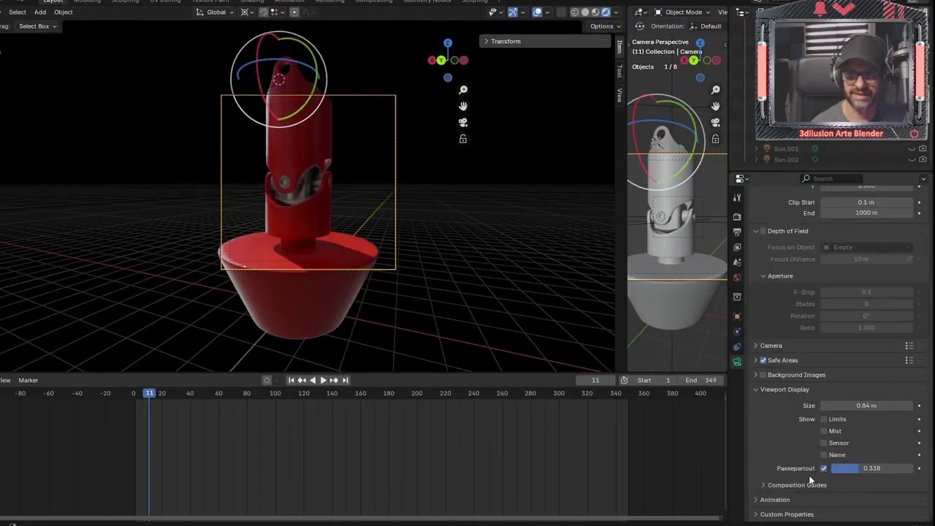
drag(856, 474, 913, 473)
key(space)
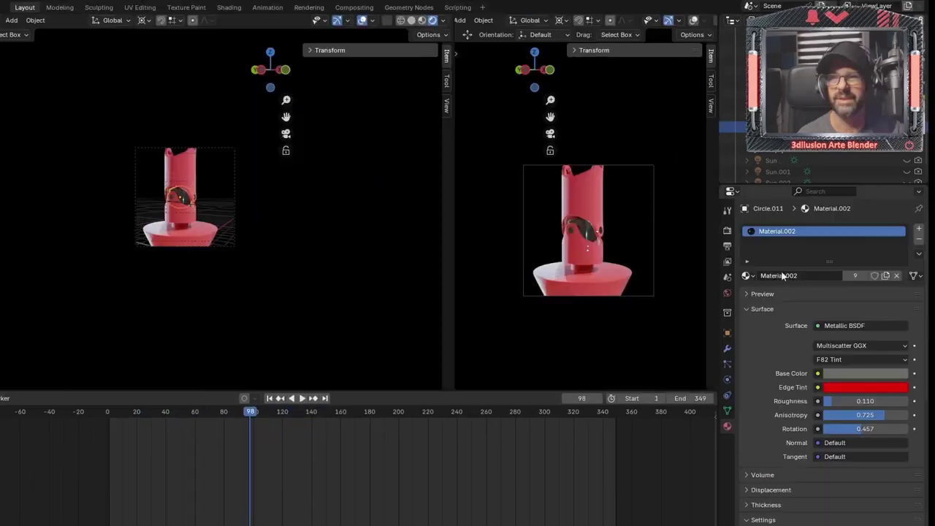
Render the current frame as a still image via Render > Render Image.
click(727, 231)
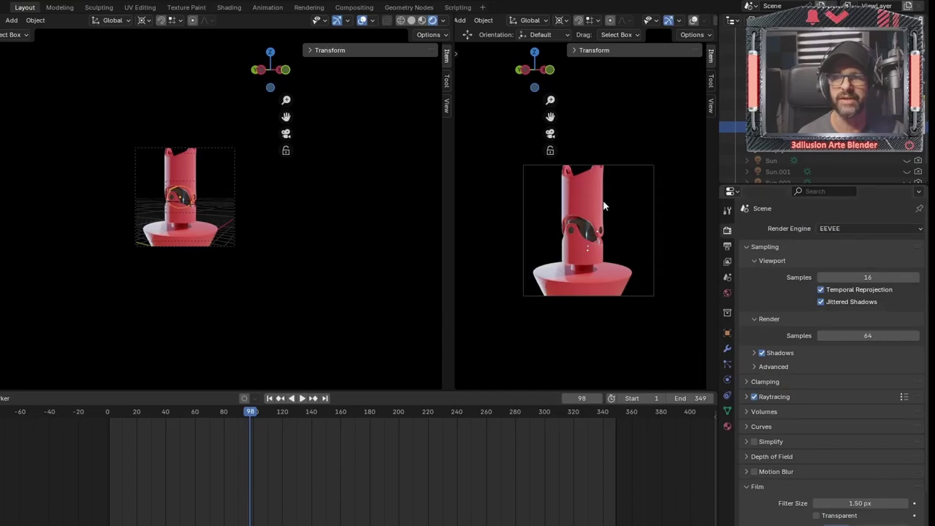
click(2, 8)
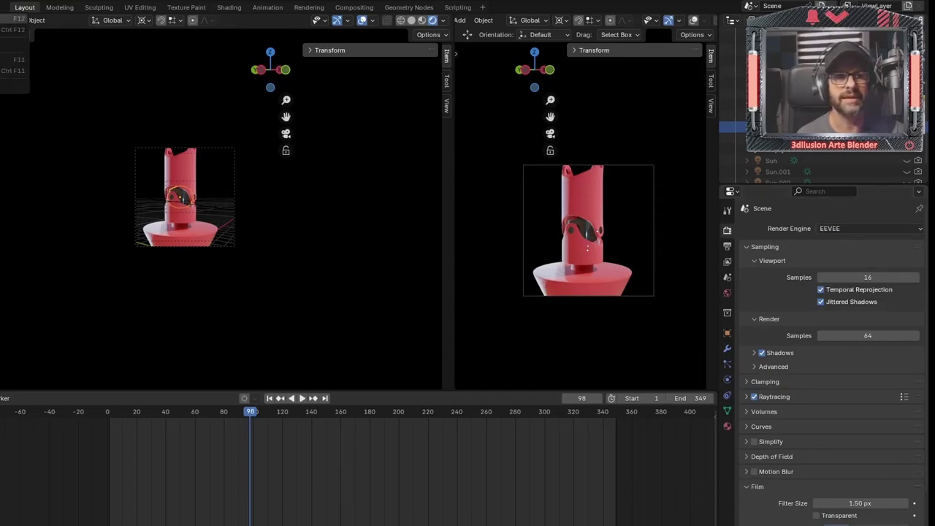
click(2, 18)
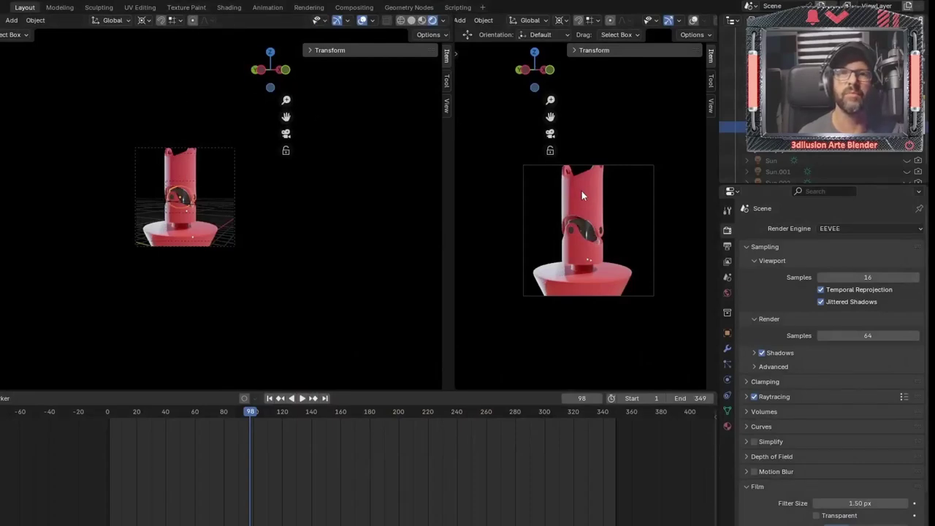
Switch to the Compositing workspace, enable Use Nodes, and move the Composite node up-right.
click(353, 7)
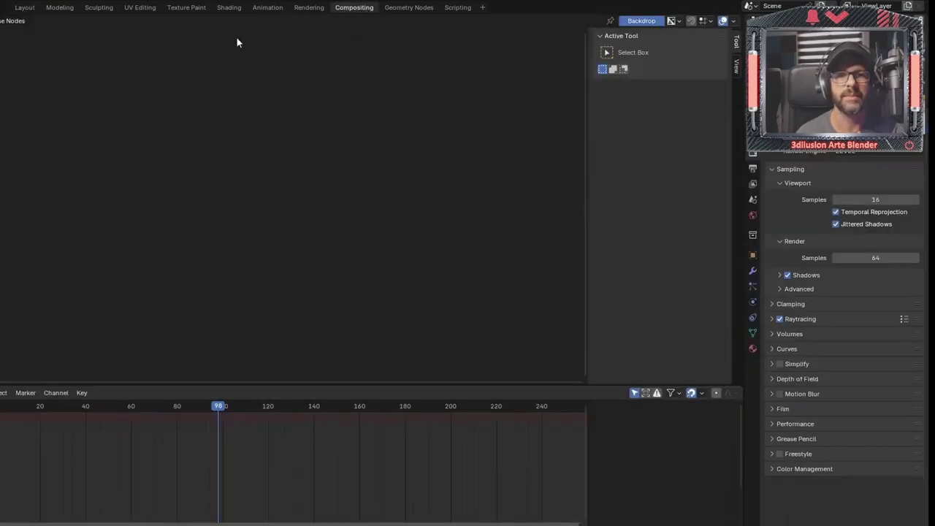
click(2, 20)
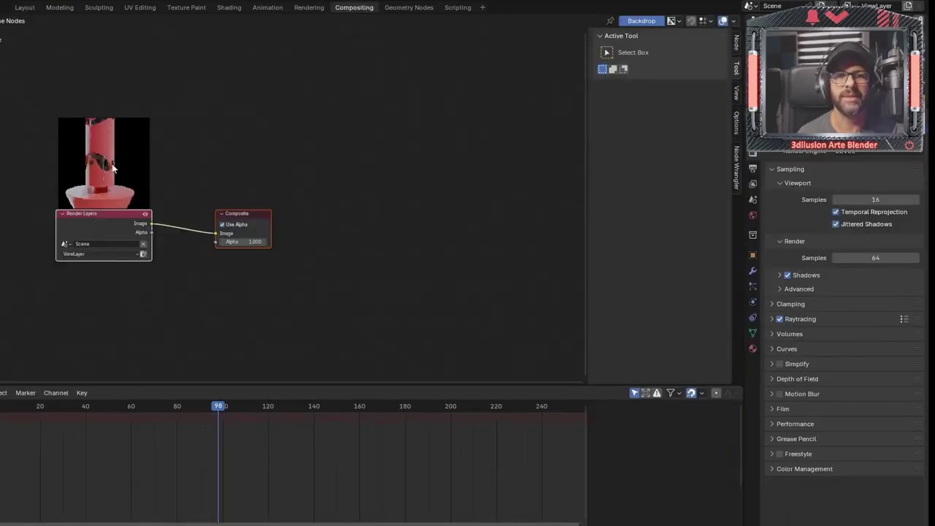
drag(249, 224, 414, 169)
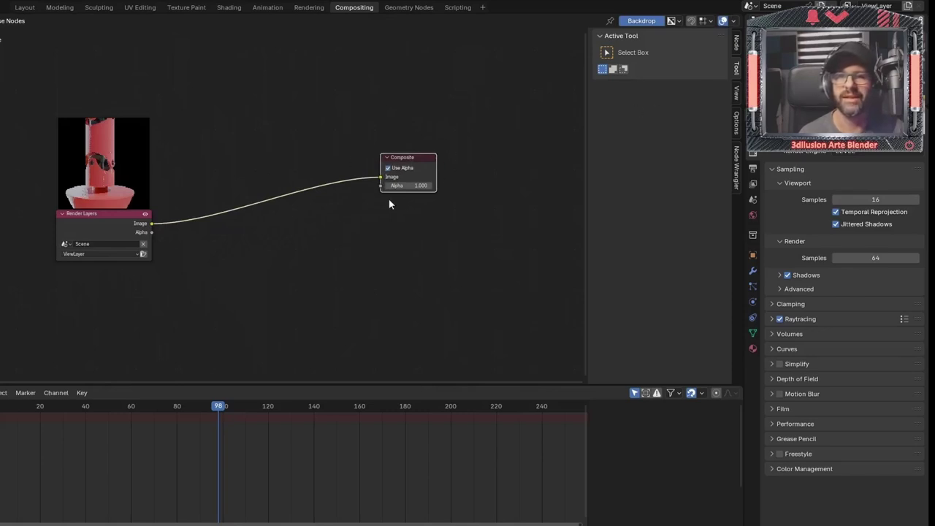
drag(398, 162, 422, 131)
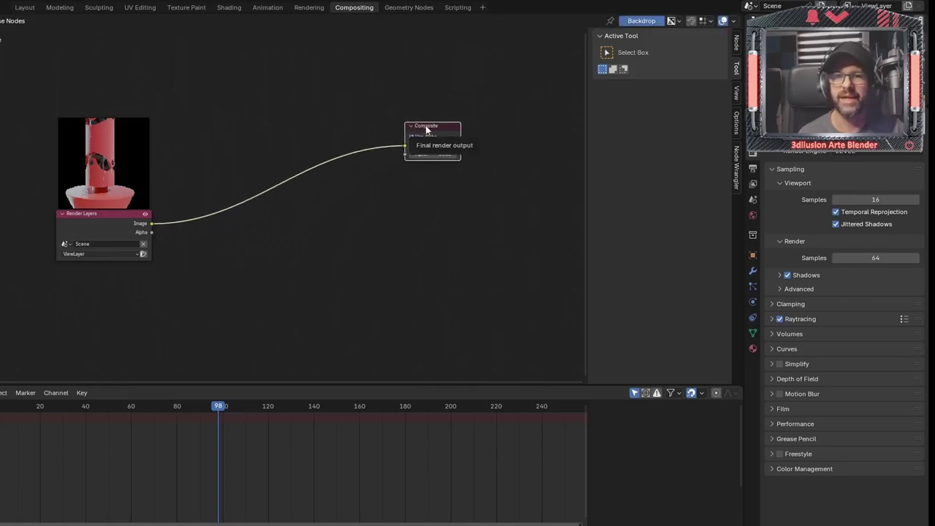
Add a Viewer node fed by the Render Layers image and set backdrop zoom to 0.29.
key(shift+a)
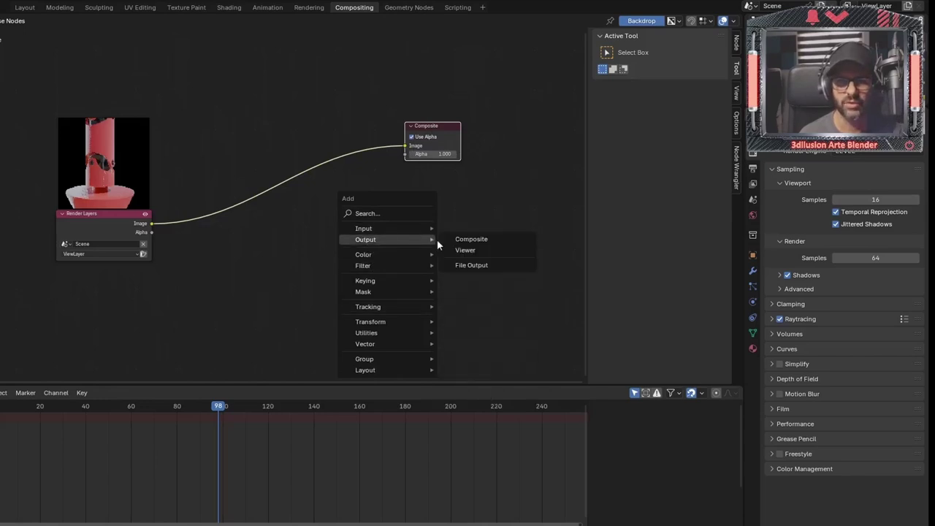
click(460, 251)
drag(151, 224, 410, 219)
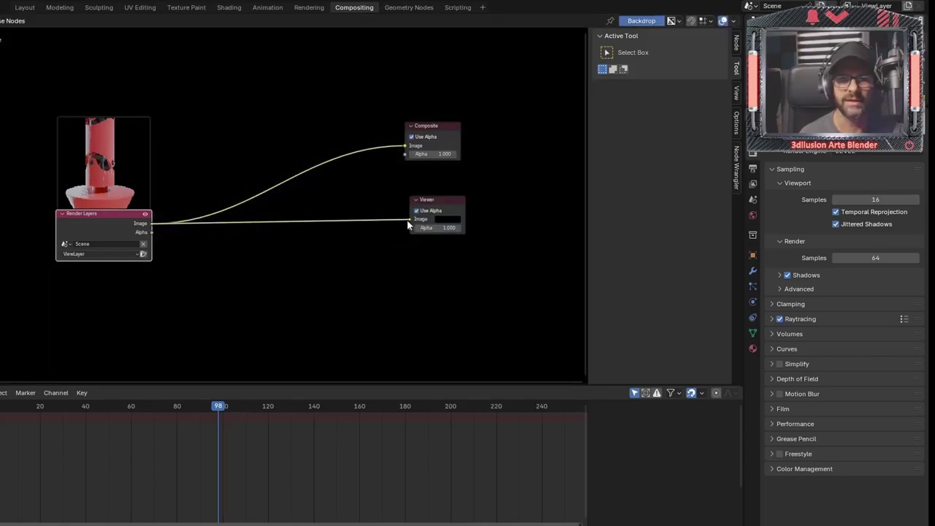
click(735, 91)
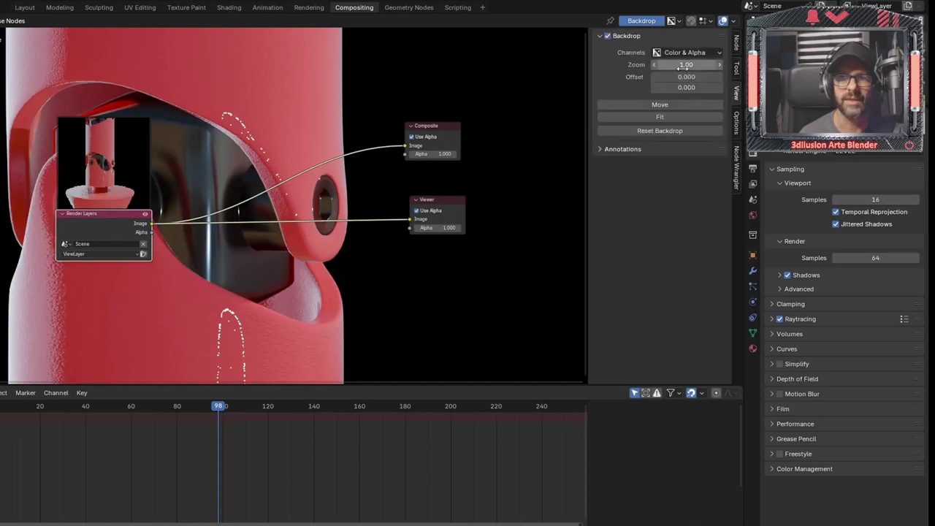
drag(687, 64, 661, 64)
key(alt+v)
key(alt+v)
key(alt+v)
scroll(409, 264, down, 1)
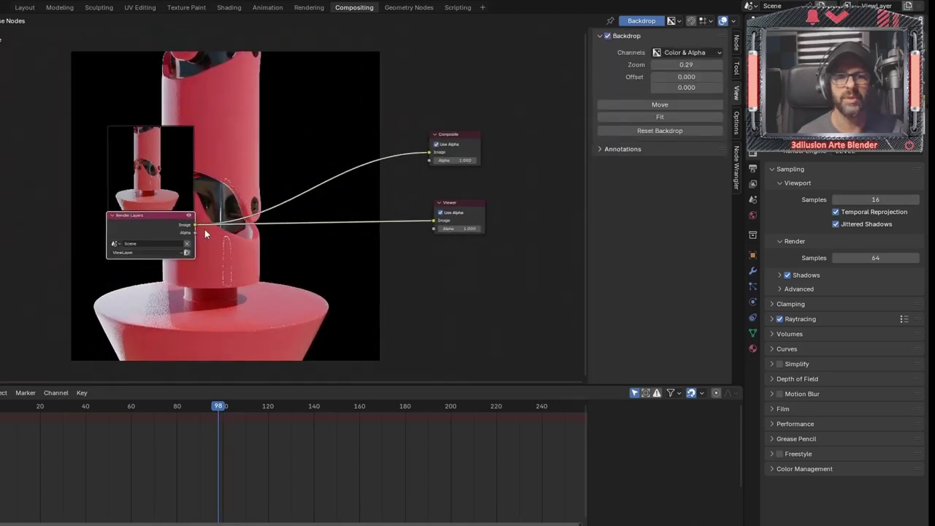
drag(173, 212, 106, 192)
key(shift+a)
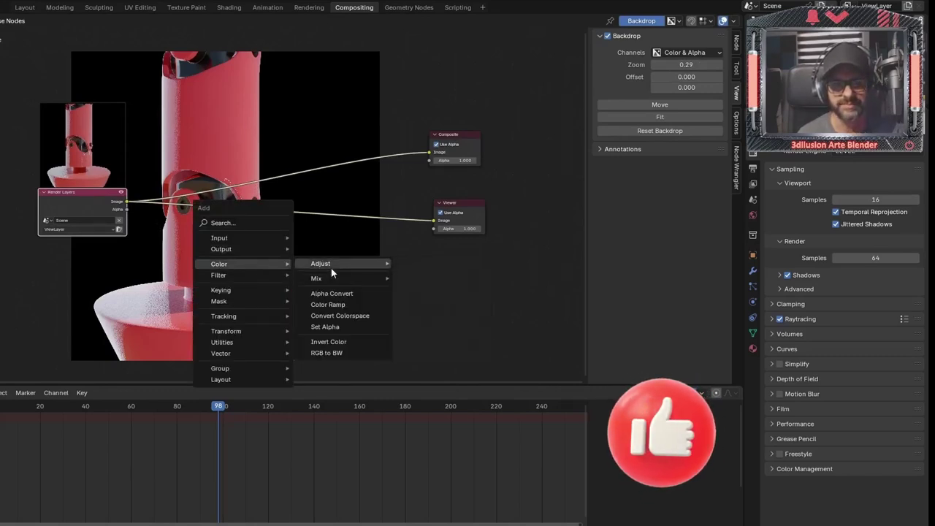
mouse_move(336, 263)
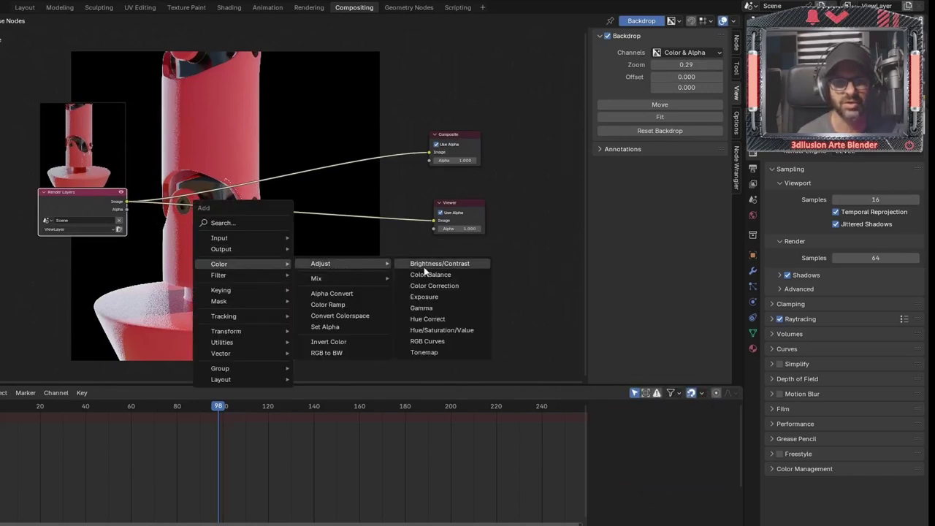
Insert a Brightness/Contrast node after Render Layers, feeding Composite, and darken the render.
click(431, 264)
click(224, 229)
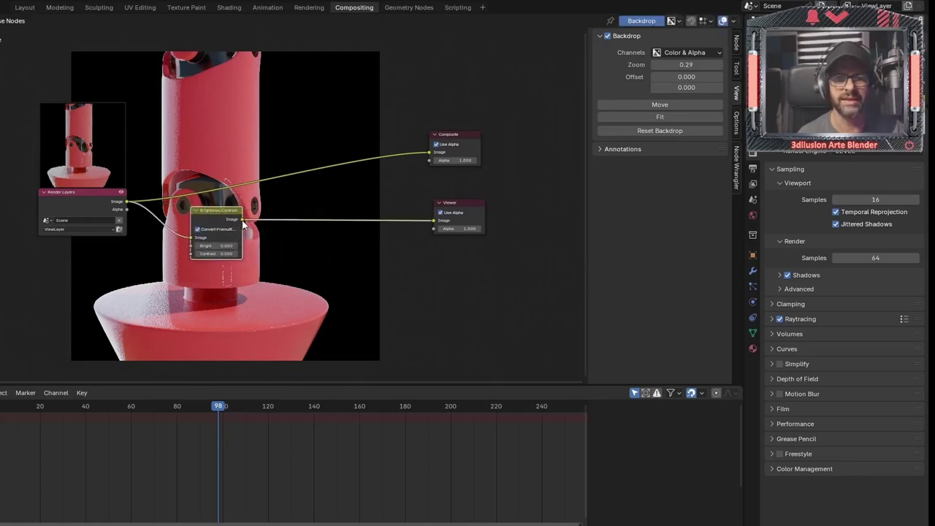
drag(241, 219, 430, 152)
scroll(222, 289, up, 2)
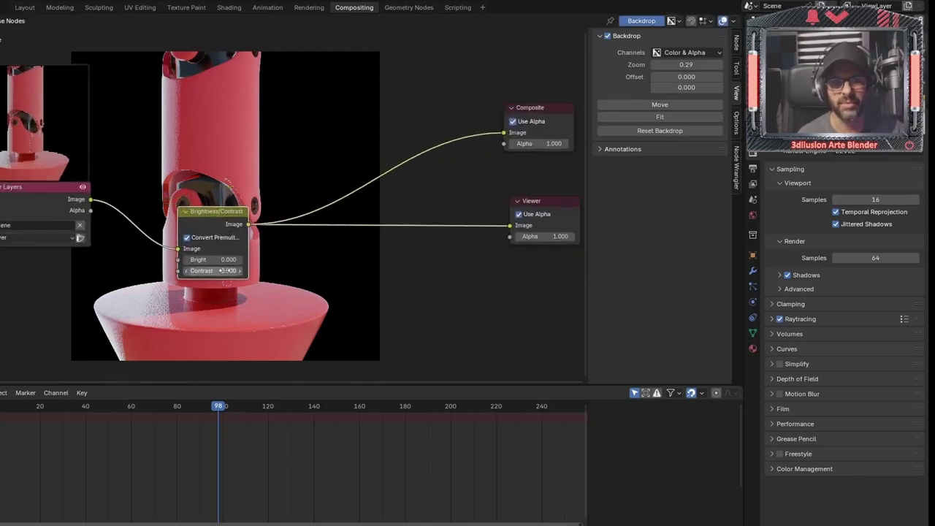
mouse_move(216, 259)
mouse_down()
mouse_move(182, 260)
mouse_move(228, 259)
mouse_move(202, 259)
mouse_move(212, 259)
mouse_up()
scroll(260, 277, down, 1)
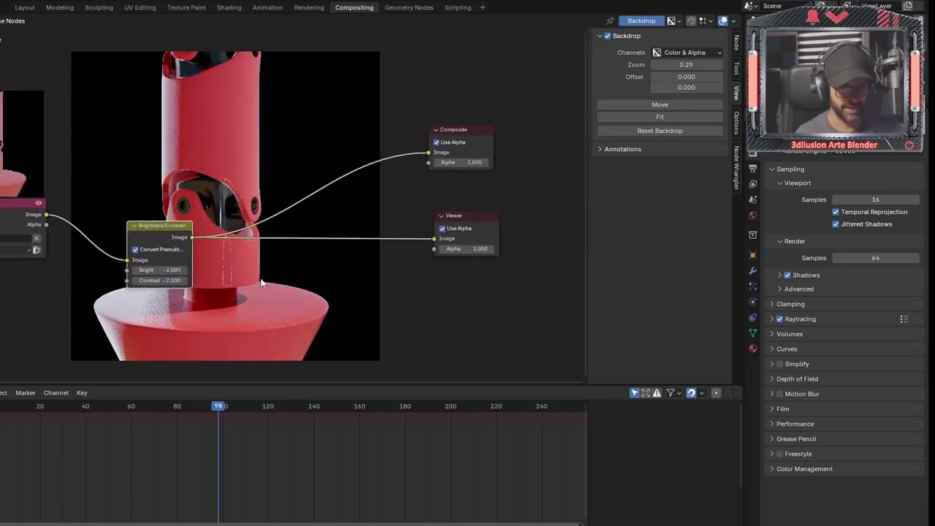
Add a Color Correction node after Brightness/Contrast feeding Composite, and move the Viewer aside.
key(shift+a)
key(Escape)
key(shift+a)
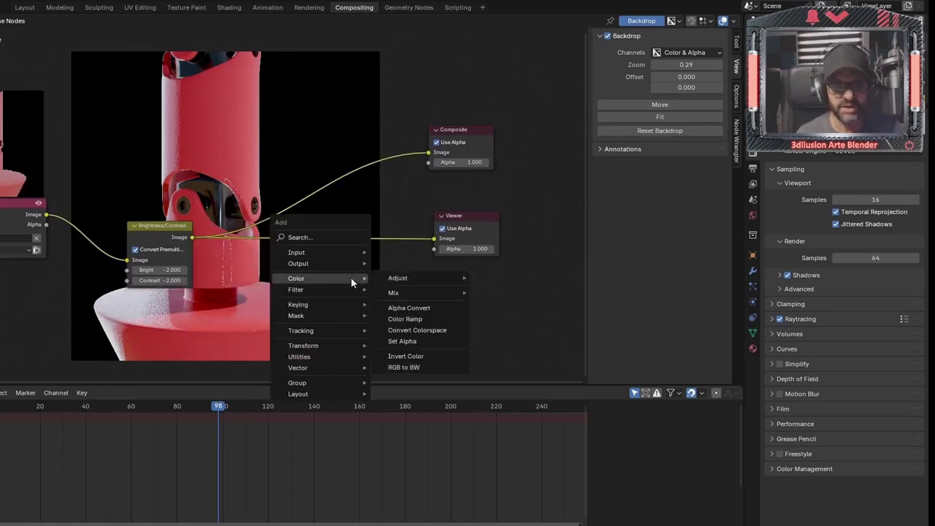
mouse_move(399, 277)
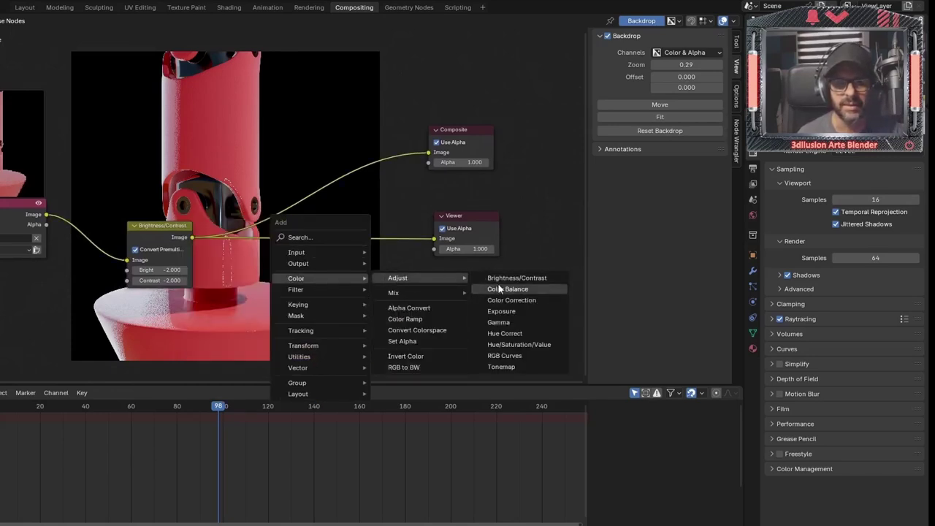
click(504, 303)
click(389, 237)
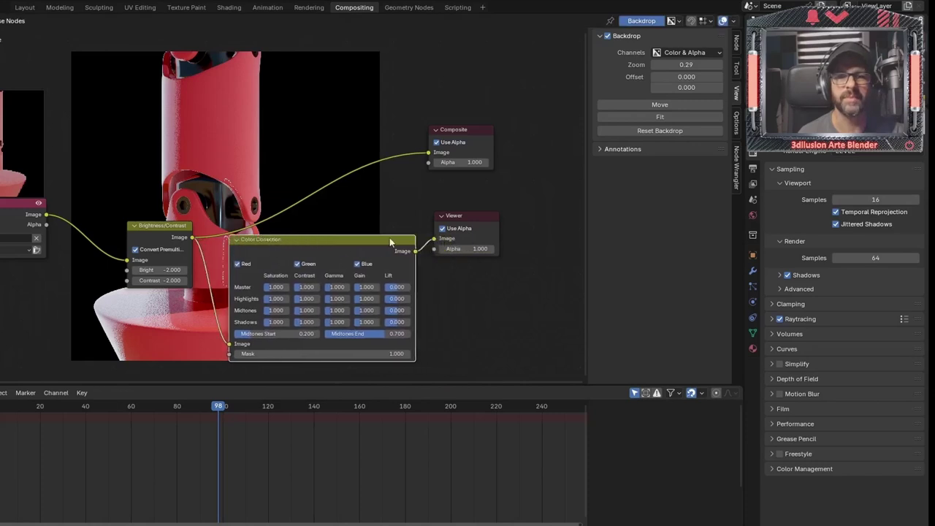
mouse_move(419, 177)
mouse_down()
mouse_move(428, 152)
mouse_move(510, 119)
mouse_up()
drag(473, 216, 532, 217)
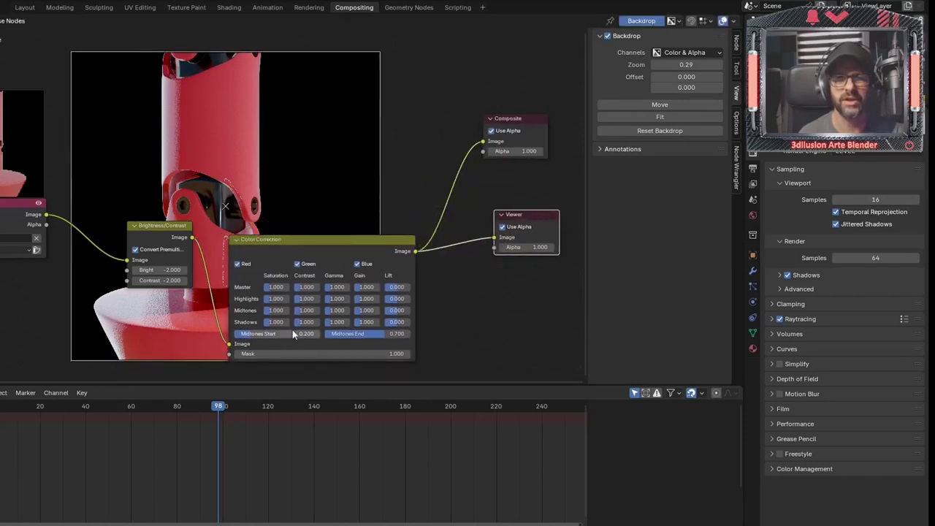
Set the Color Correction node's master saturation to 0.7.
double_click(276, 287)
text(0)
key(Return)
text(0.7)
key(Return)
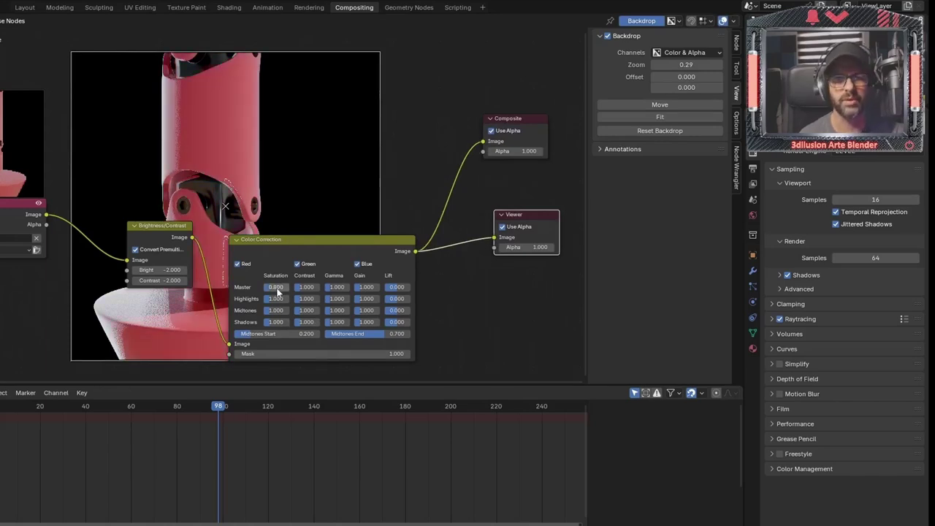
Nudge the brightness value up slightly and move the Composite and Viewer nodes further right.
scroll(237, 183, down, 1)
scroll(237, 152, down, 2)
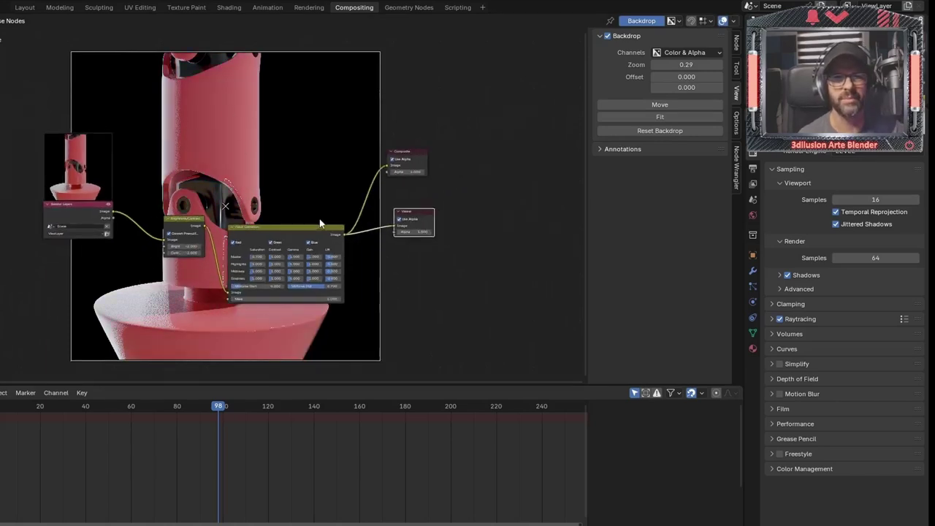
mouse_move(320, 223)
middle_down()
mouse_move(298, 94)
mouse_move(302, 194)
mouse_move(396, 179)
middle_up()
scroll(302, 209, up, 1)
scroll(302, 210, up, 1)
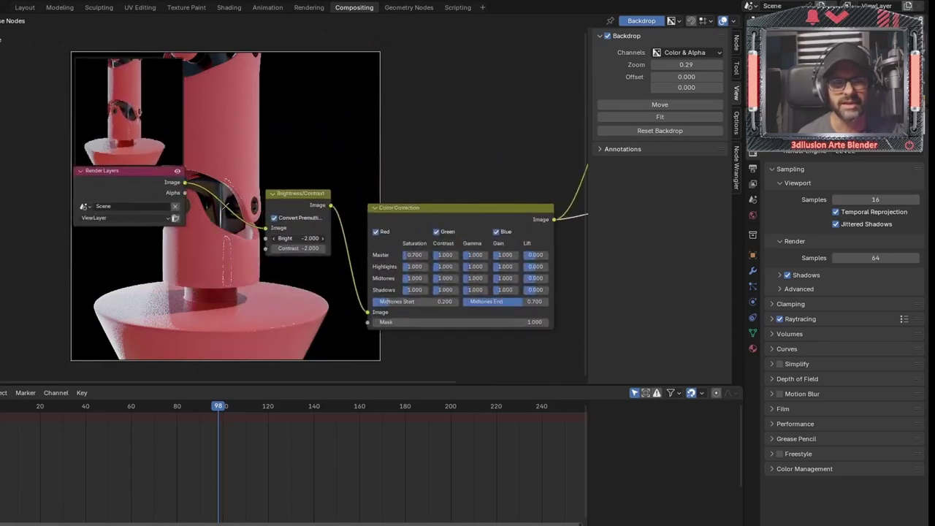
drag(299, 238, 314, 238)
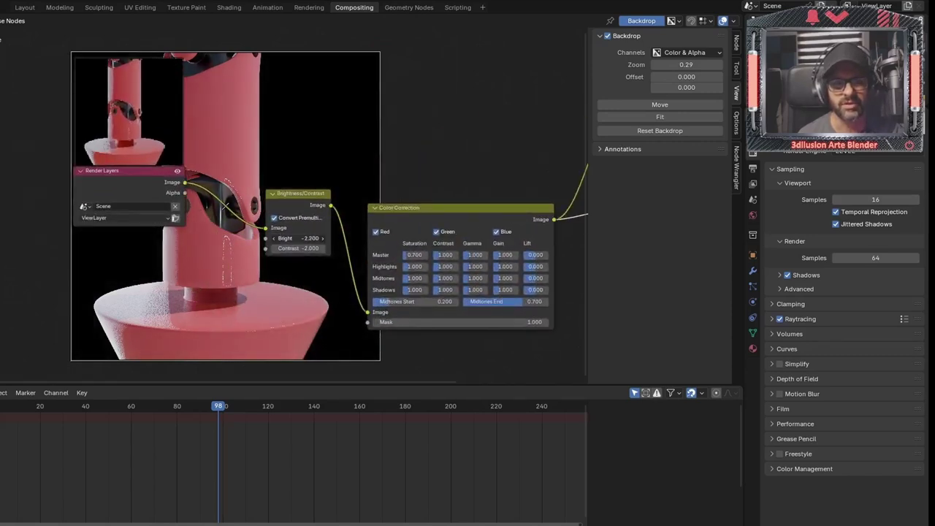
scroll(459, 282, down, 1)
middle_drag(539, 55, 197, 76)
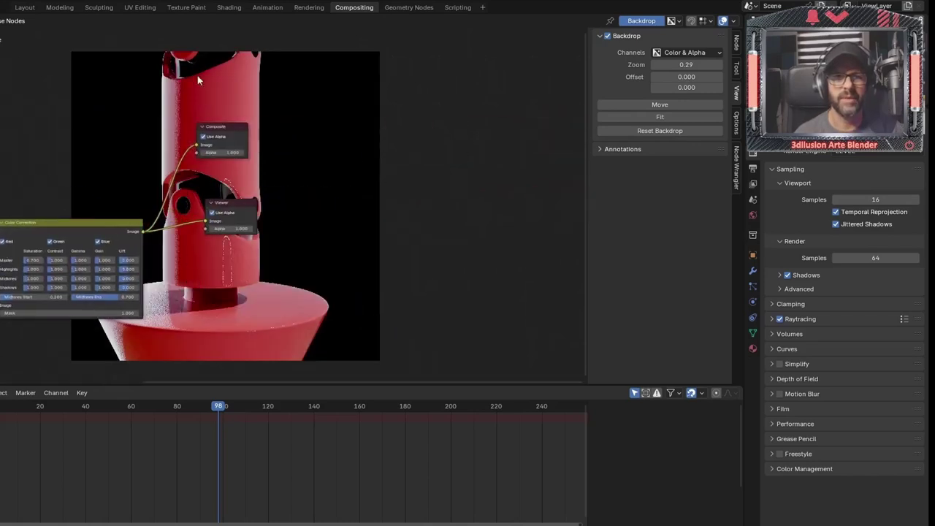
drag(197, 76, 263, 282)
drag(226, 212, 446, 218)
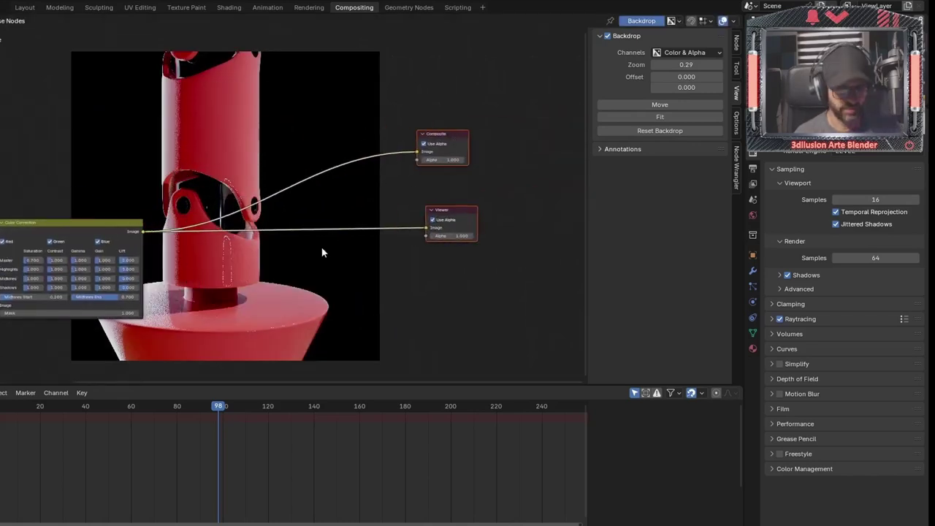
key(shift+a)
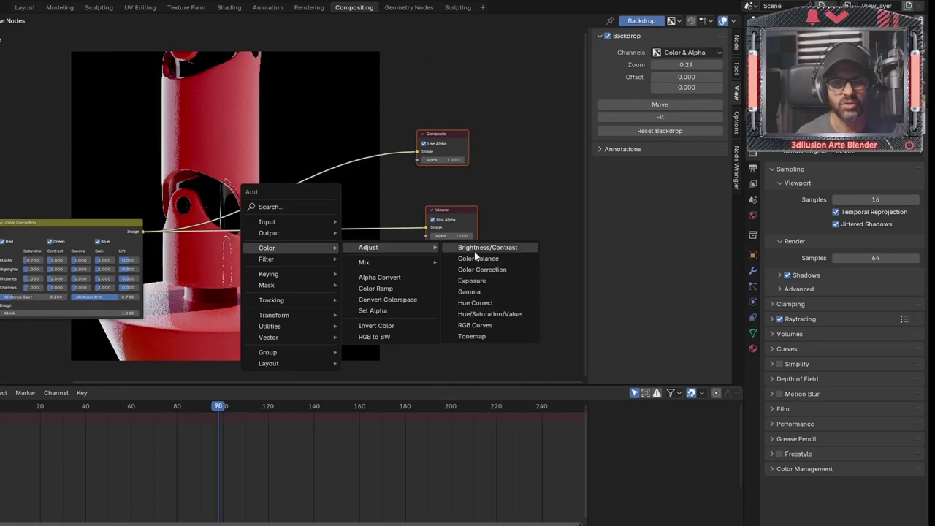
Add a Color Balance node after Color Correction and nudge its lift colour slightly.
click(477, 259)
scroll(356, 263, up, 3)
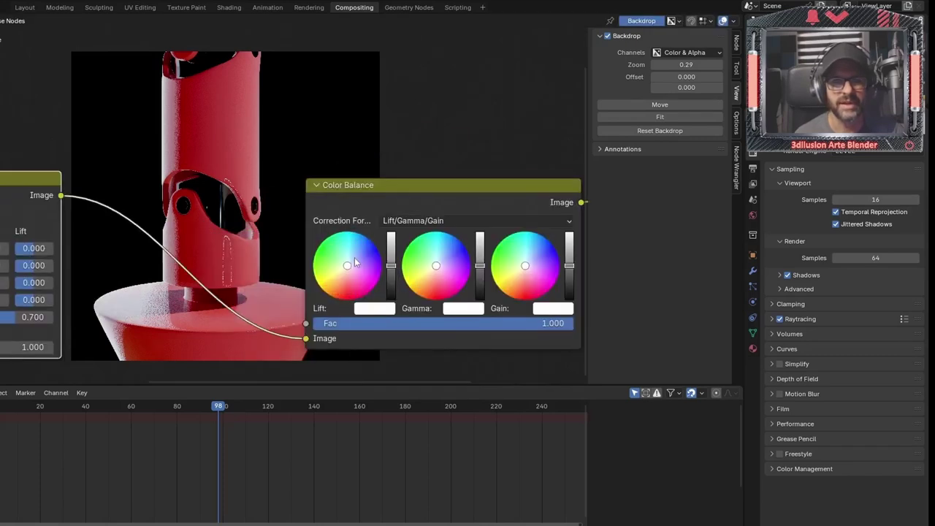
click(351, 263)
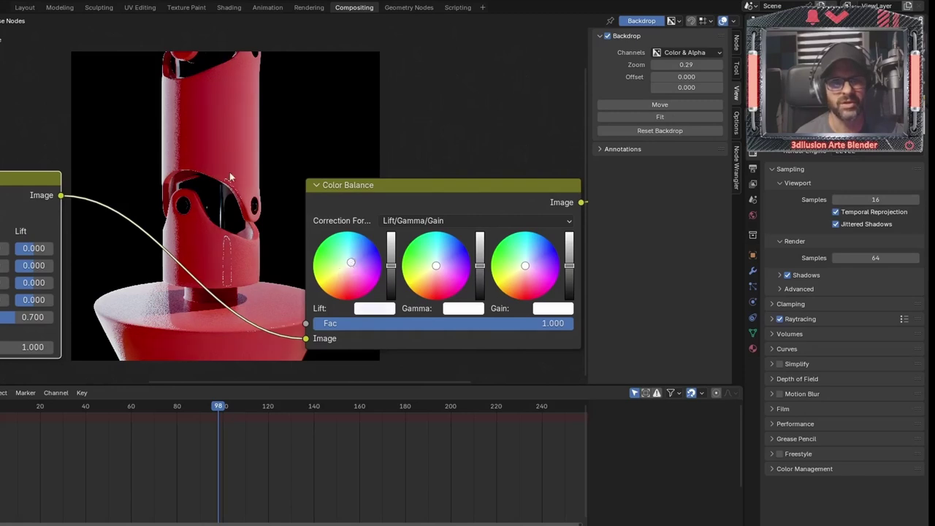
Shift the gamma wheel slightly off centre and tint the gain wheel cooler and pinker.
drag(443, 265, 455, 253)
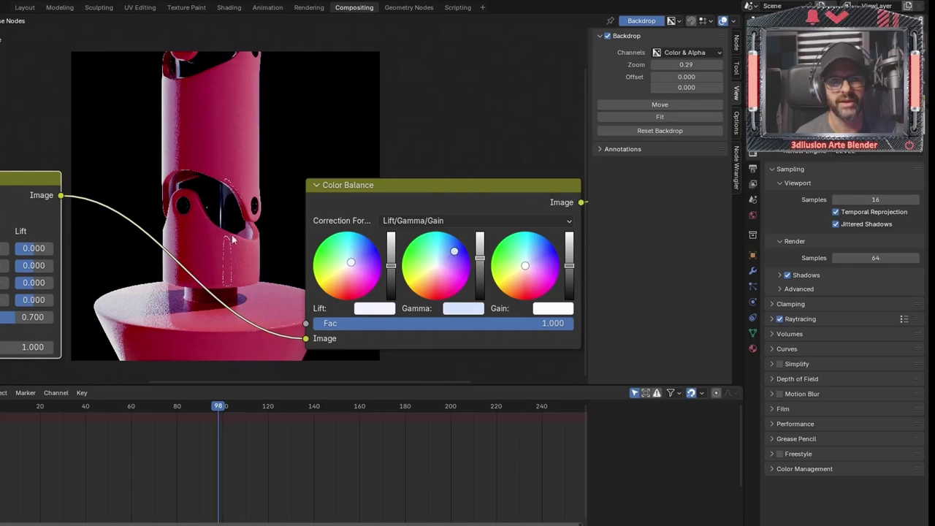
key(BackSpace)
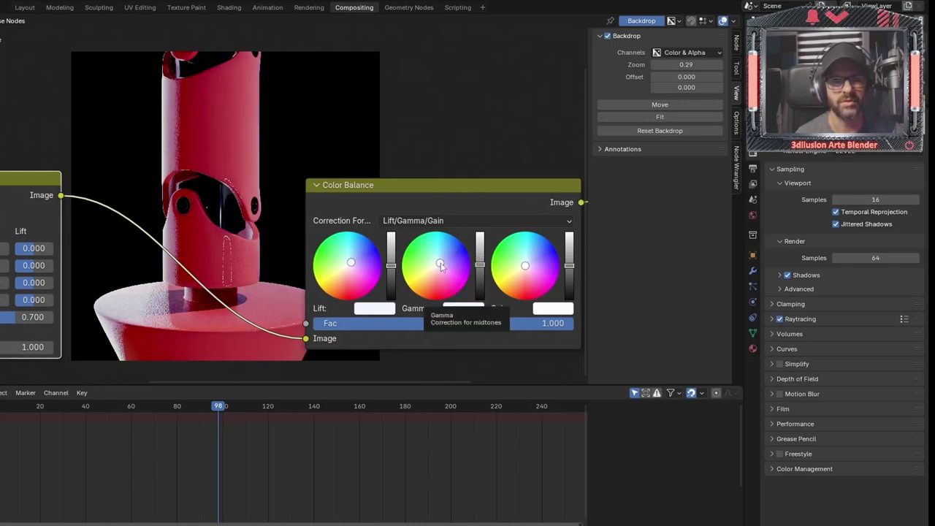
drag(439, 264, 426, 264)
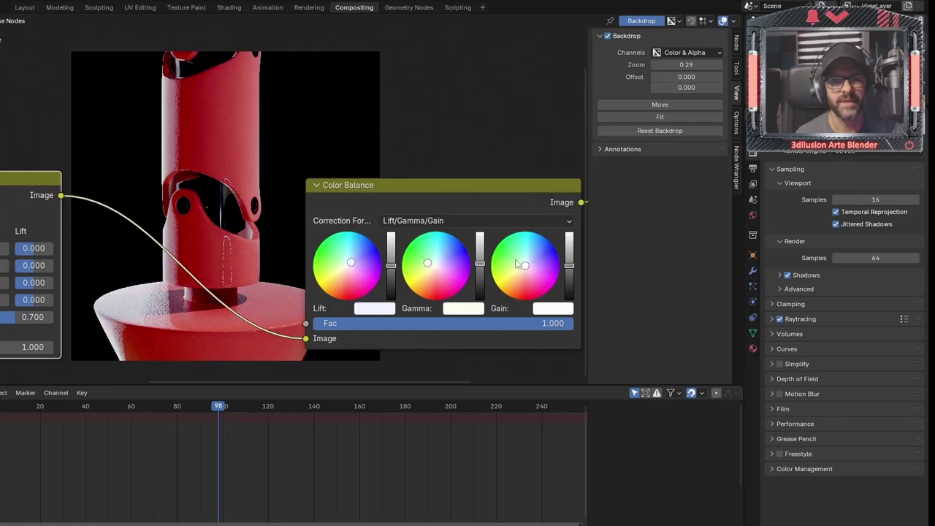
mouse_move(525, 265)
mouse_down()
mouse_move(542, 252)
mouse_move(535, 257)
mouse_up()
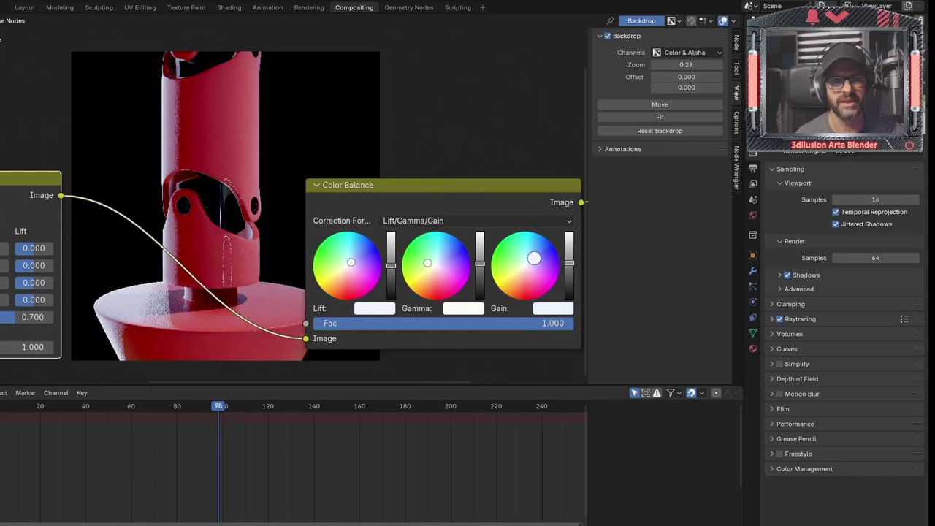
scroll(244, 142, down, 2)
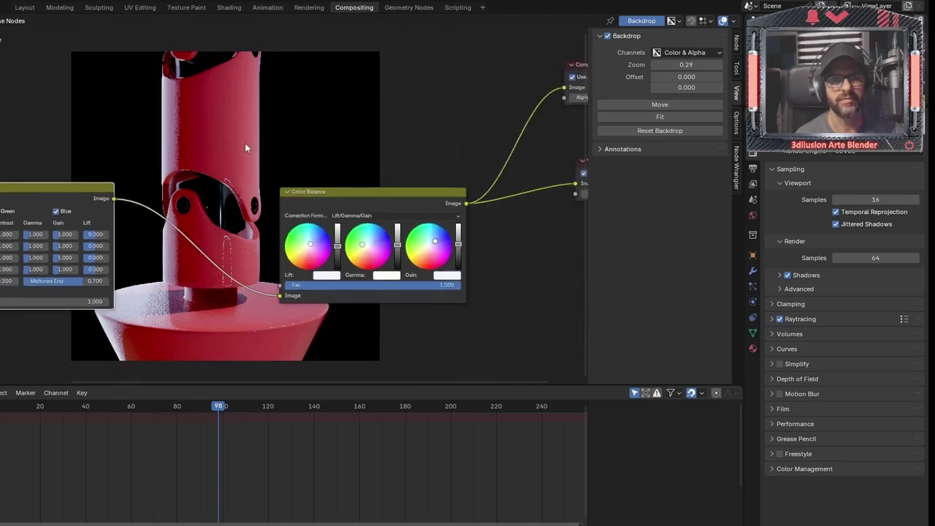
scroll(239, 163, down, 1)
scroll(237, 233, down, 2)
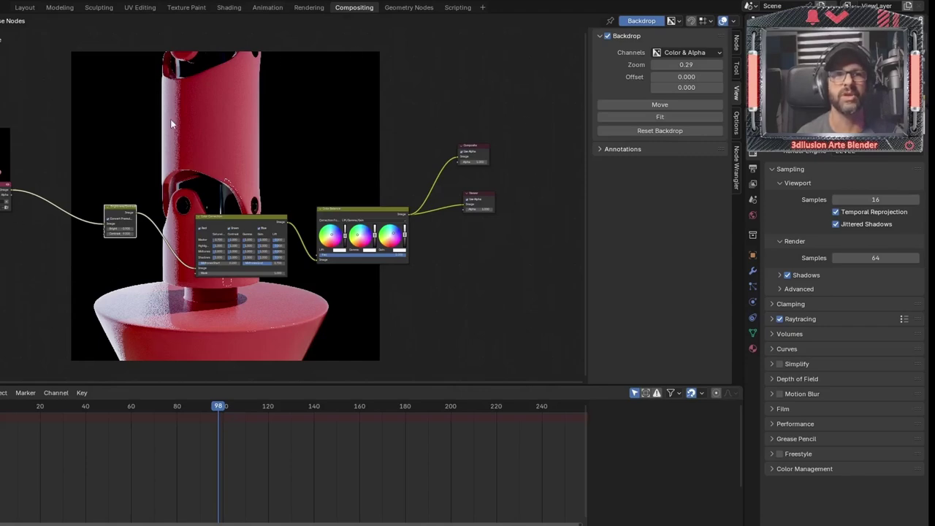
Save render output to the CAMARAS folder as FFmpeg Video with the H264 in MP4 preset.
click(752, 183)
click(915, 373)
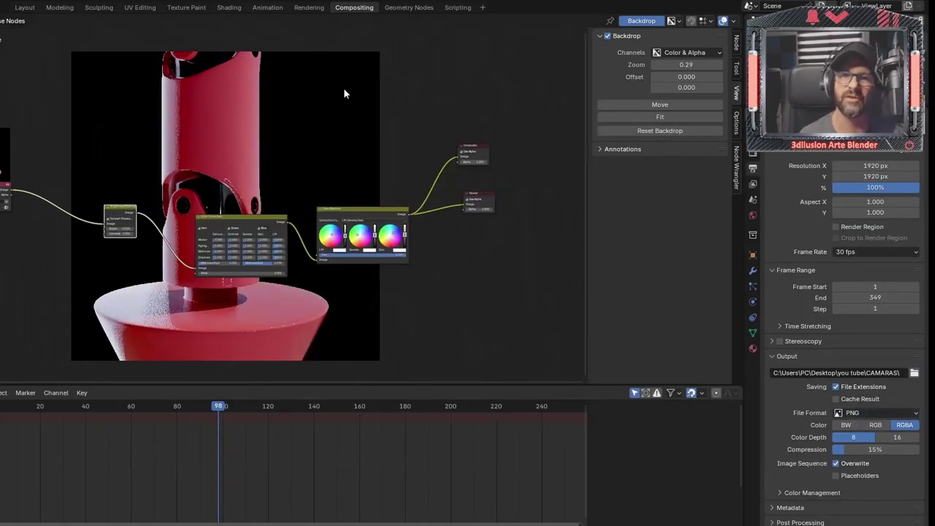
click(868, 413)
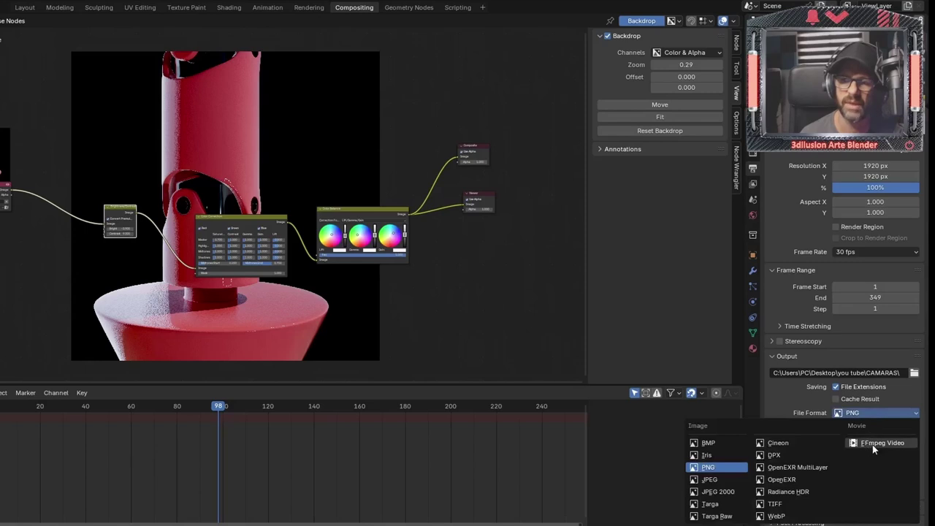
click(877, 443)
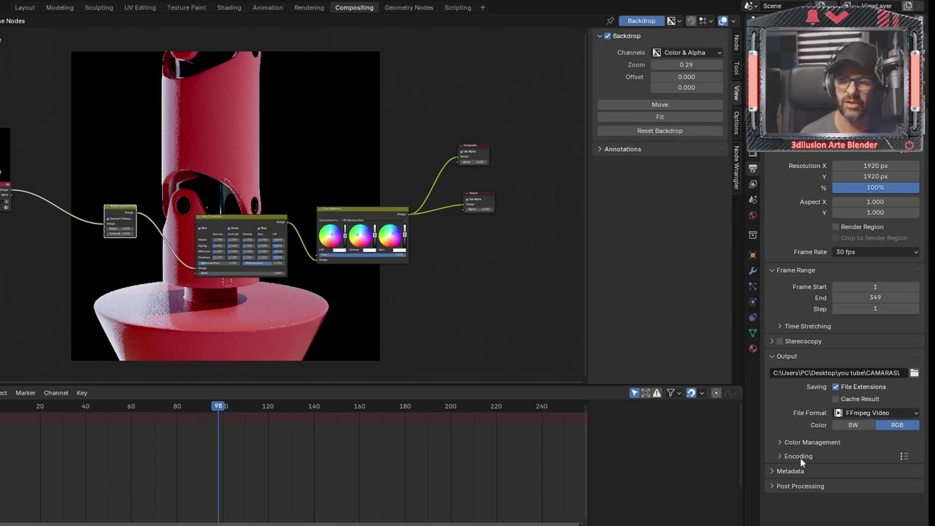
click(904, 458)
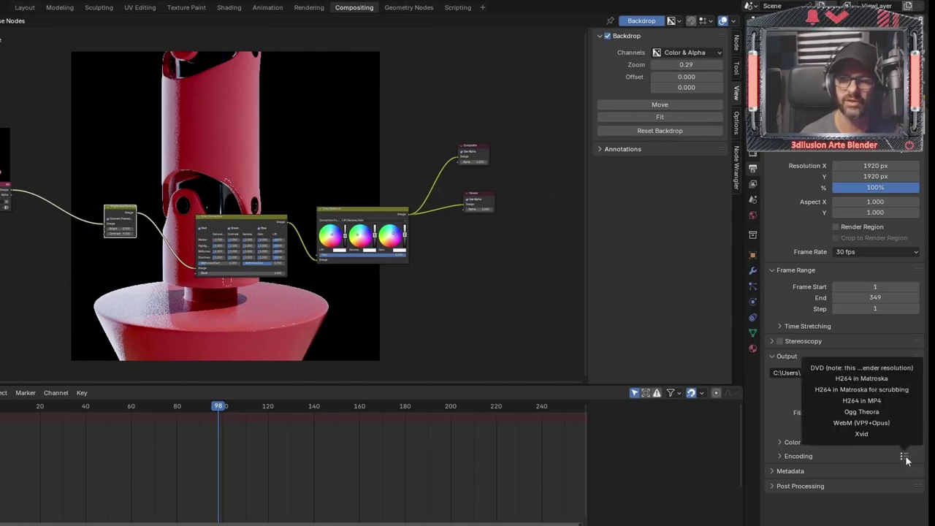
click(869, 401)
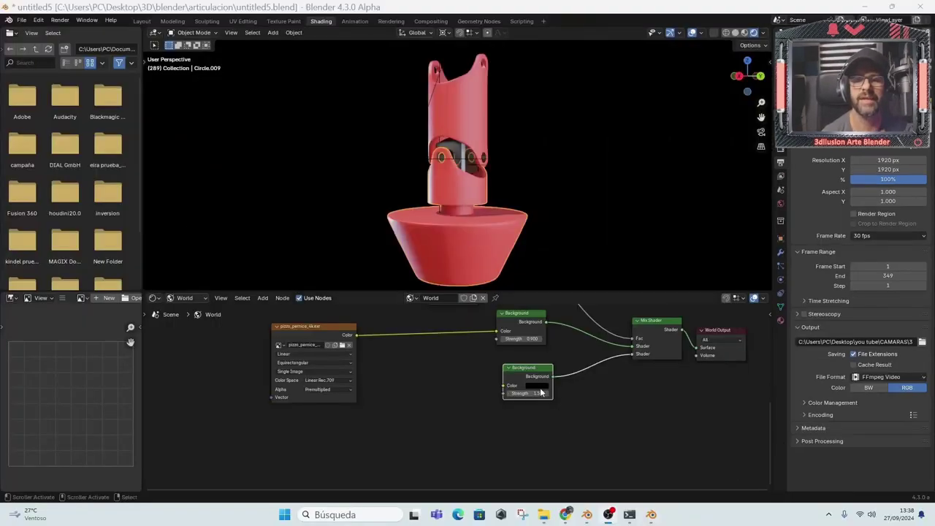
Raise the second World Background node's colour value all the way to white.
click(539, 386)
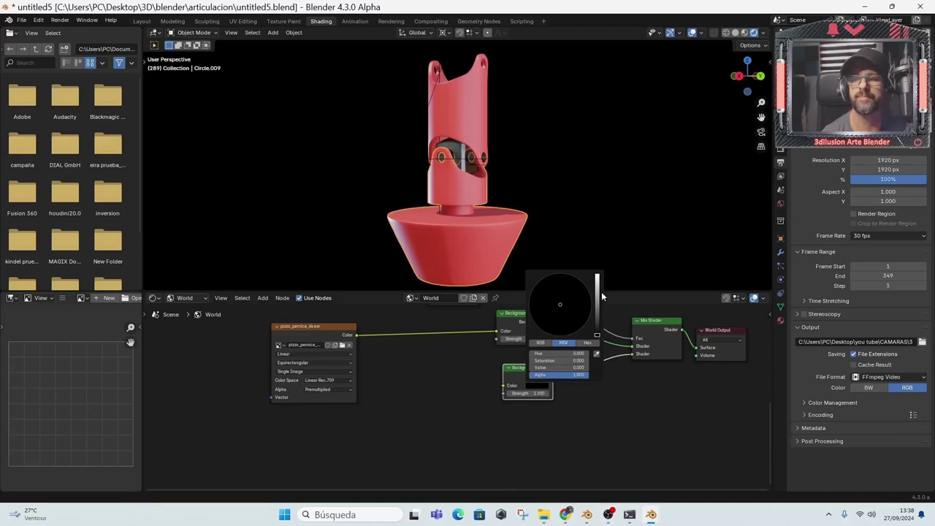
click(597, 330)
drag(596, 330, 597, 277)
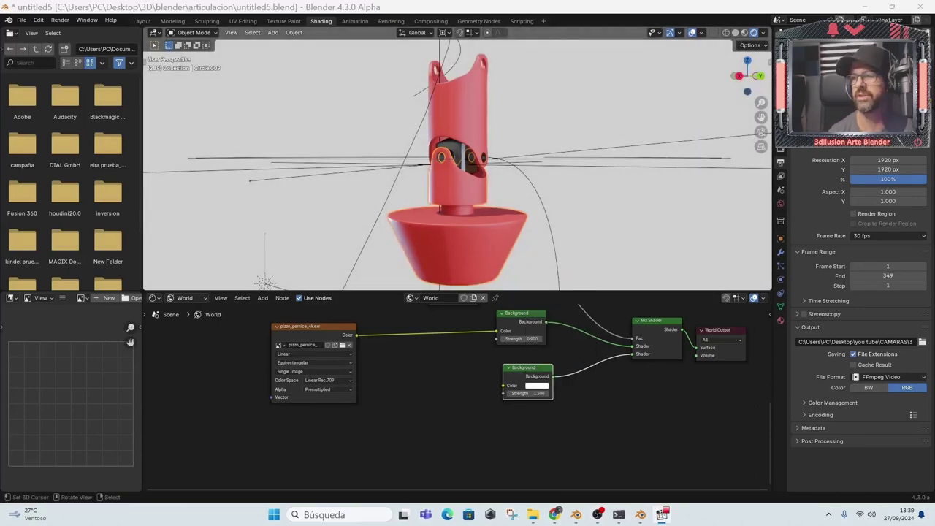